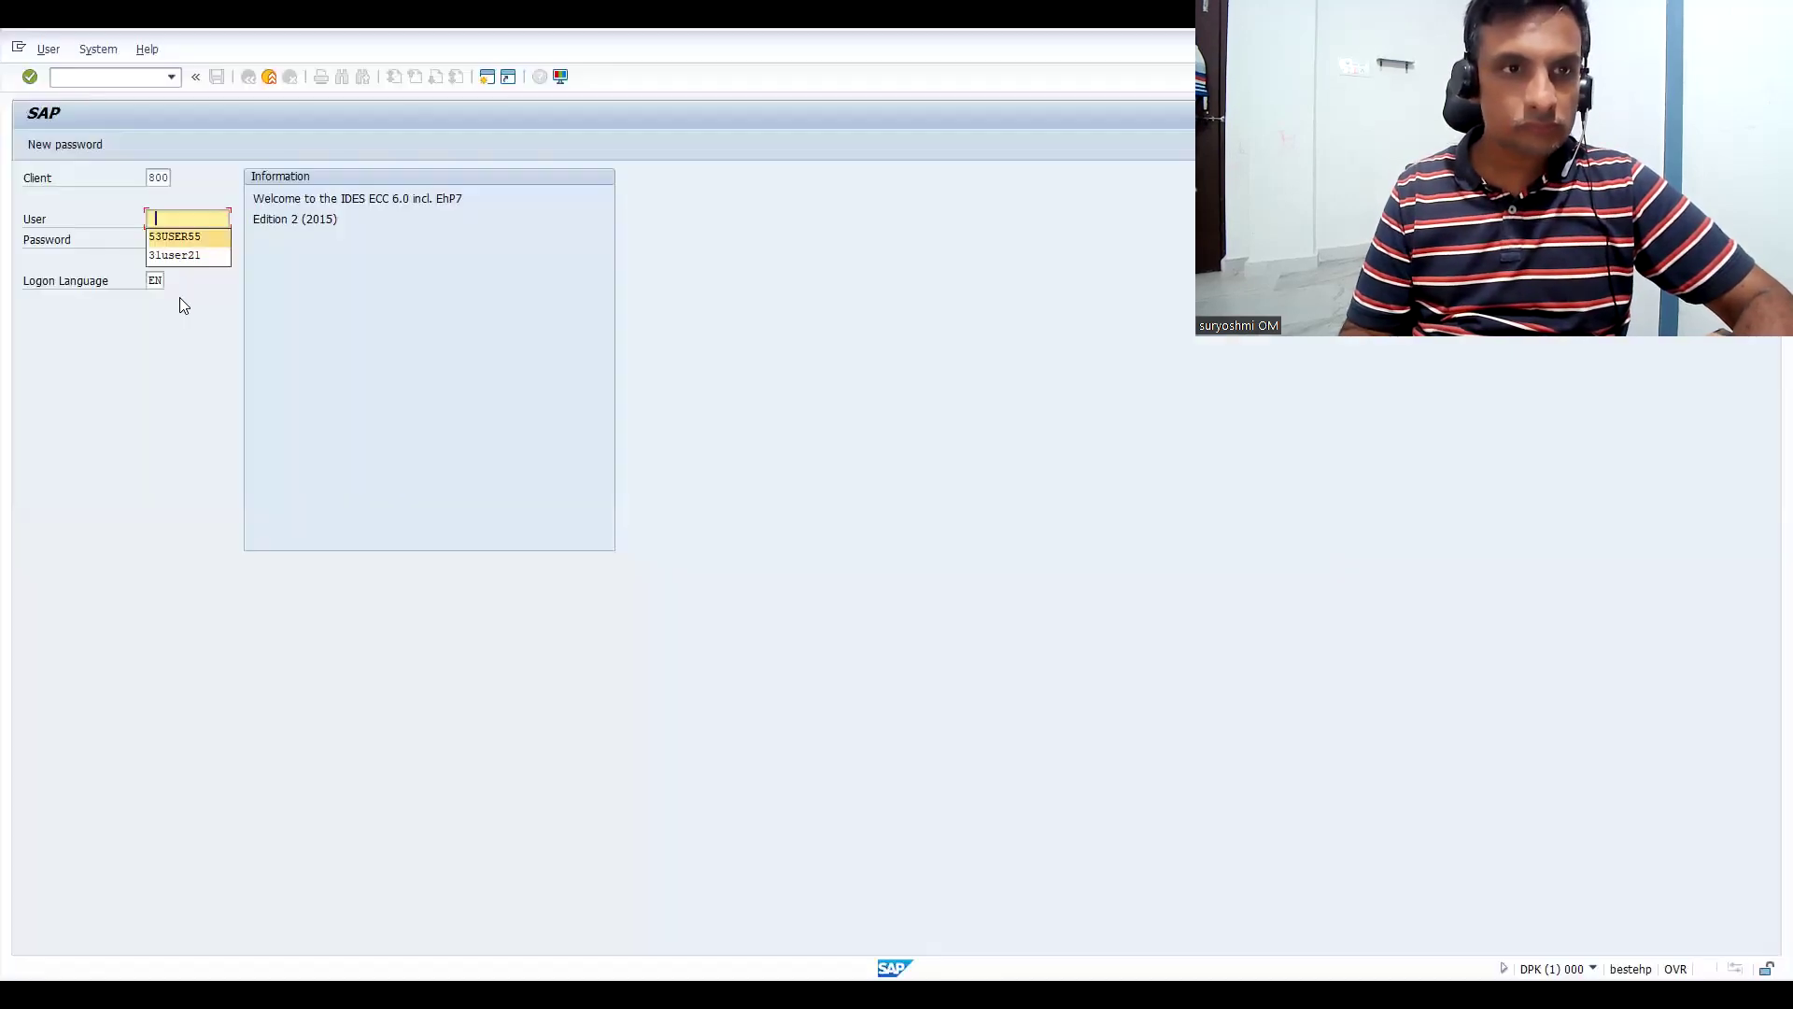
# - Log on to client 800 with the suggested user name and the account password
pyautogui.press('Return')
pyautogui.press('Tab')
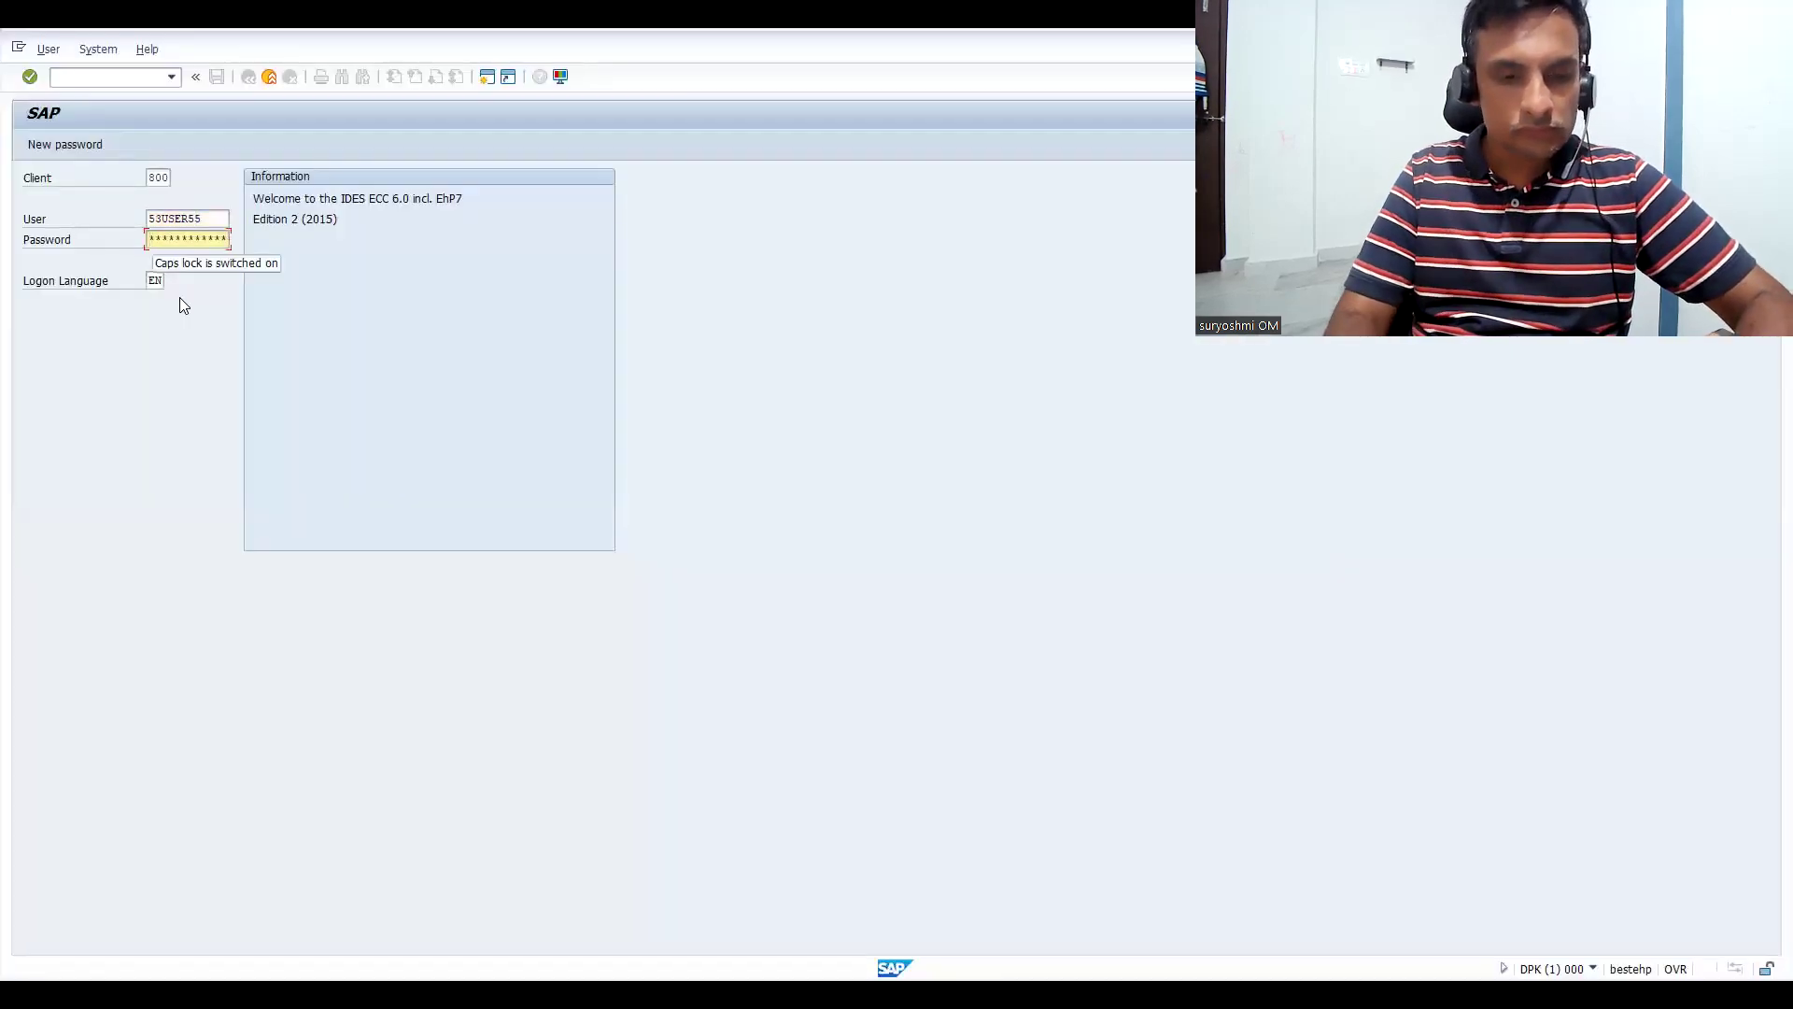
pyautogui.press('Right')
pyautogui.press('Right')
pyautogui.press('Right')
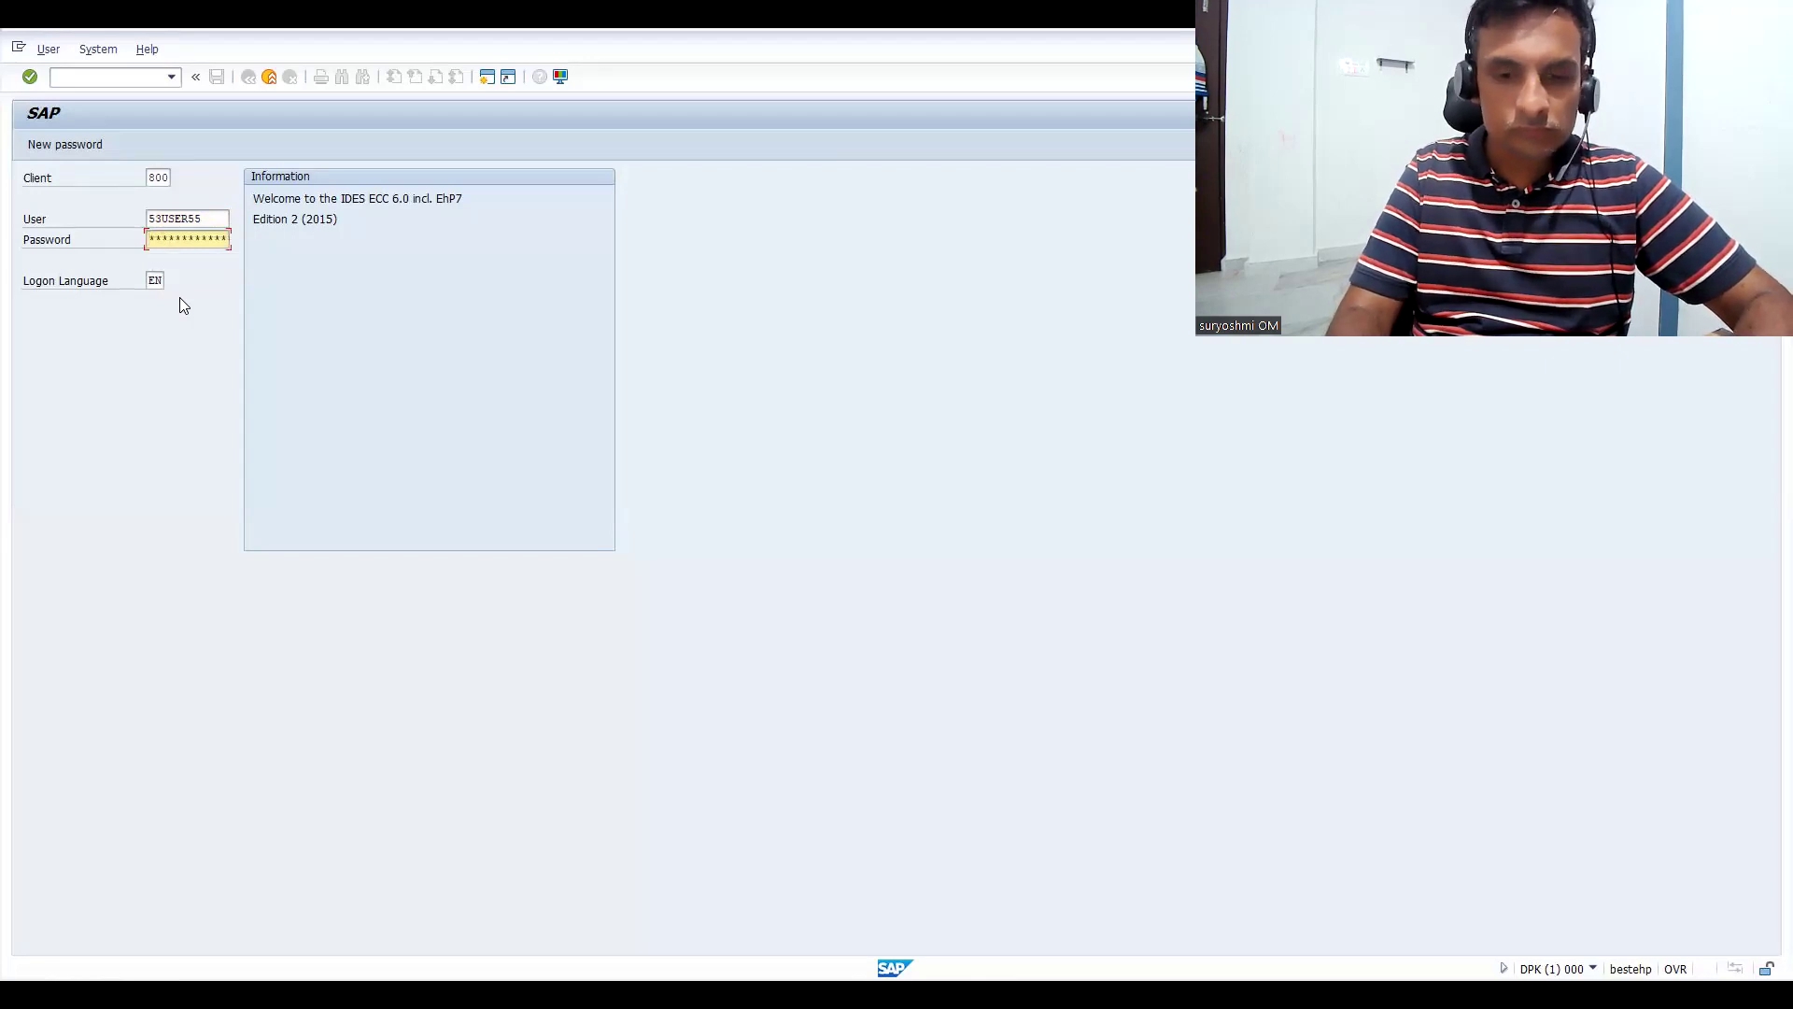
pyautogui.press('Return')
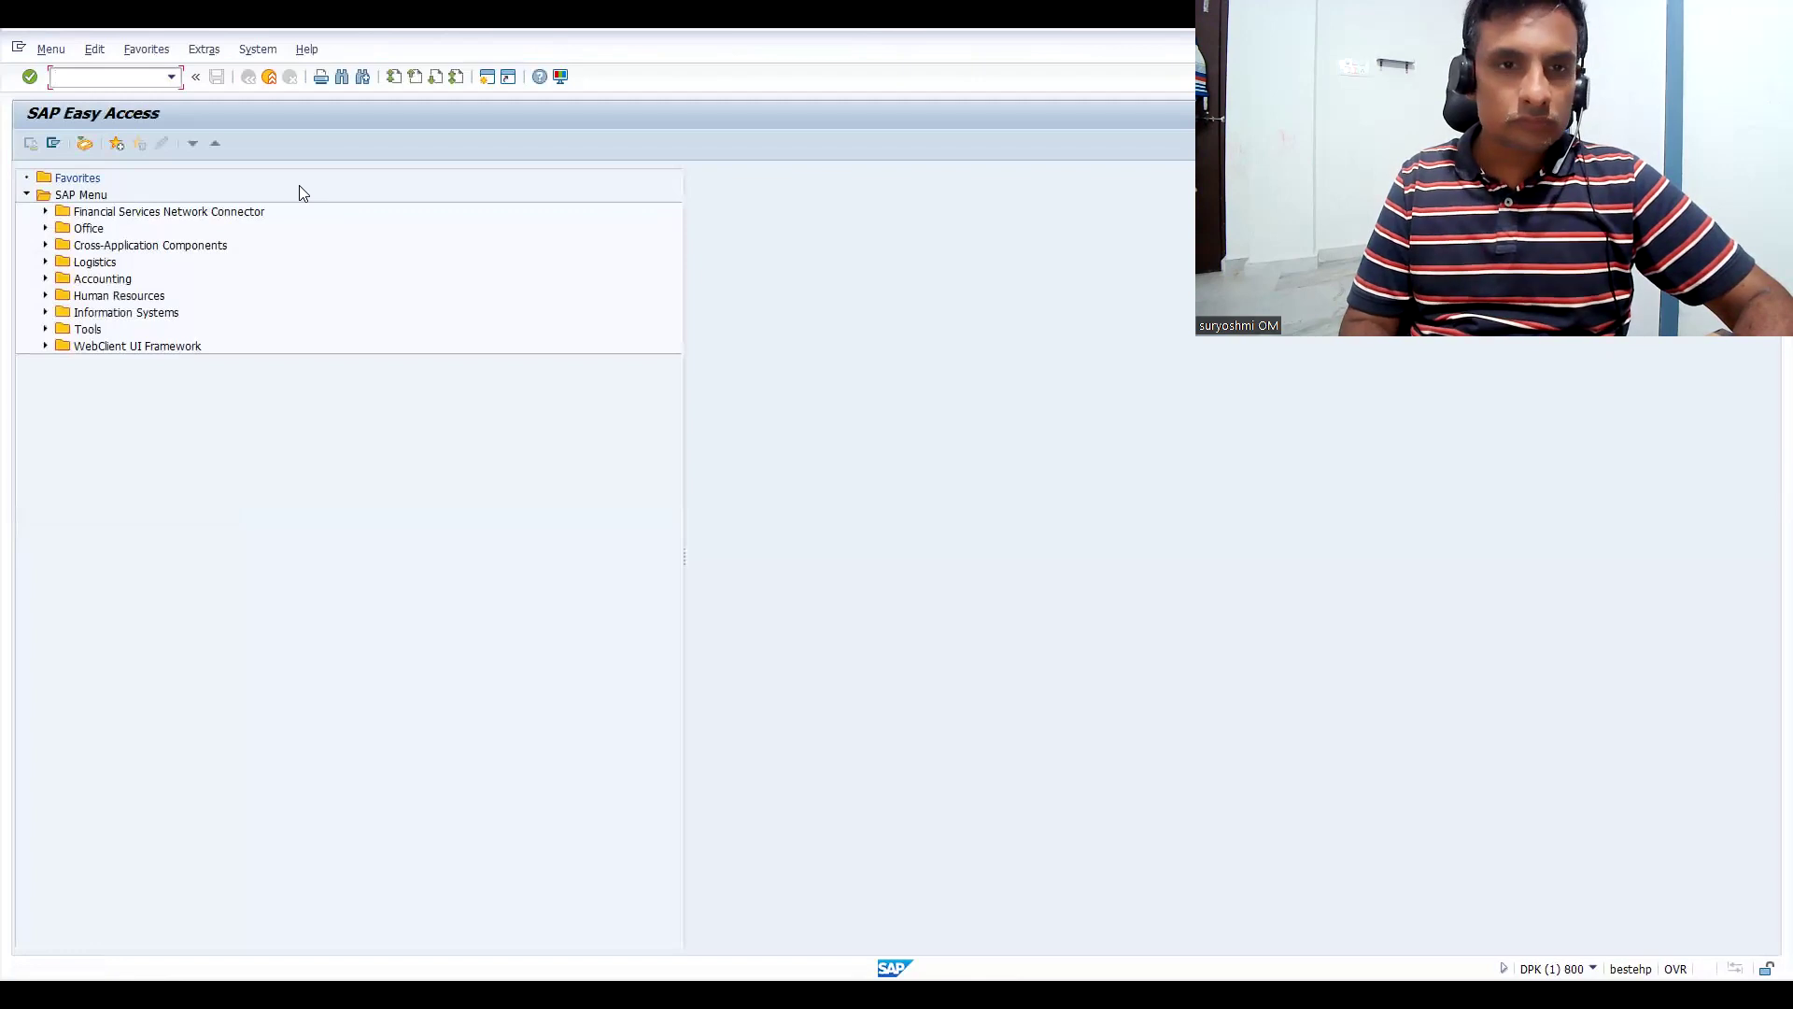
# - Start transaction CU41 and choose Material as the configurable object type
pyautogui.click(82, 79)
pyautogui.write('cu41')
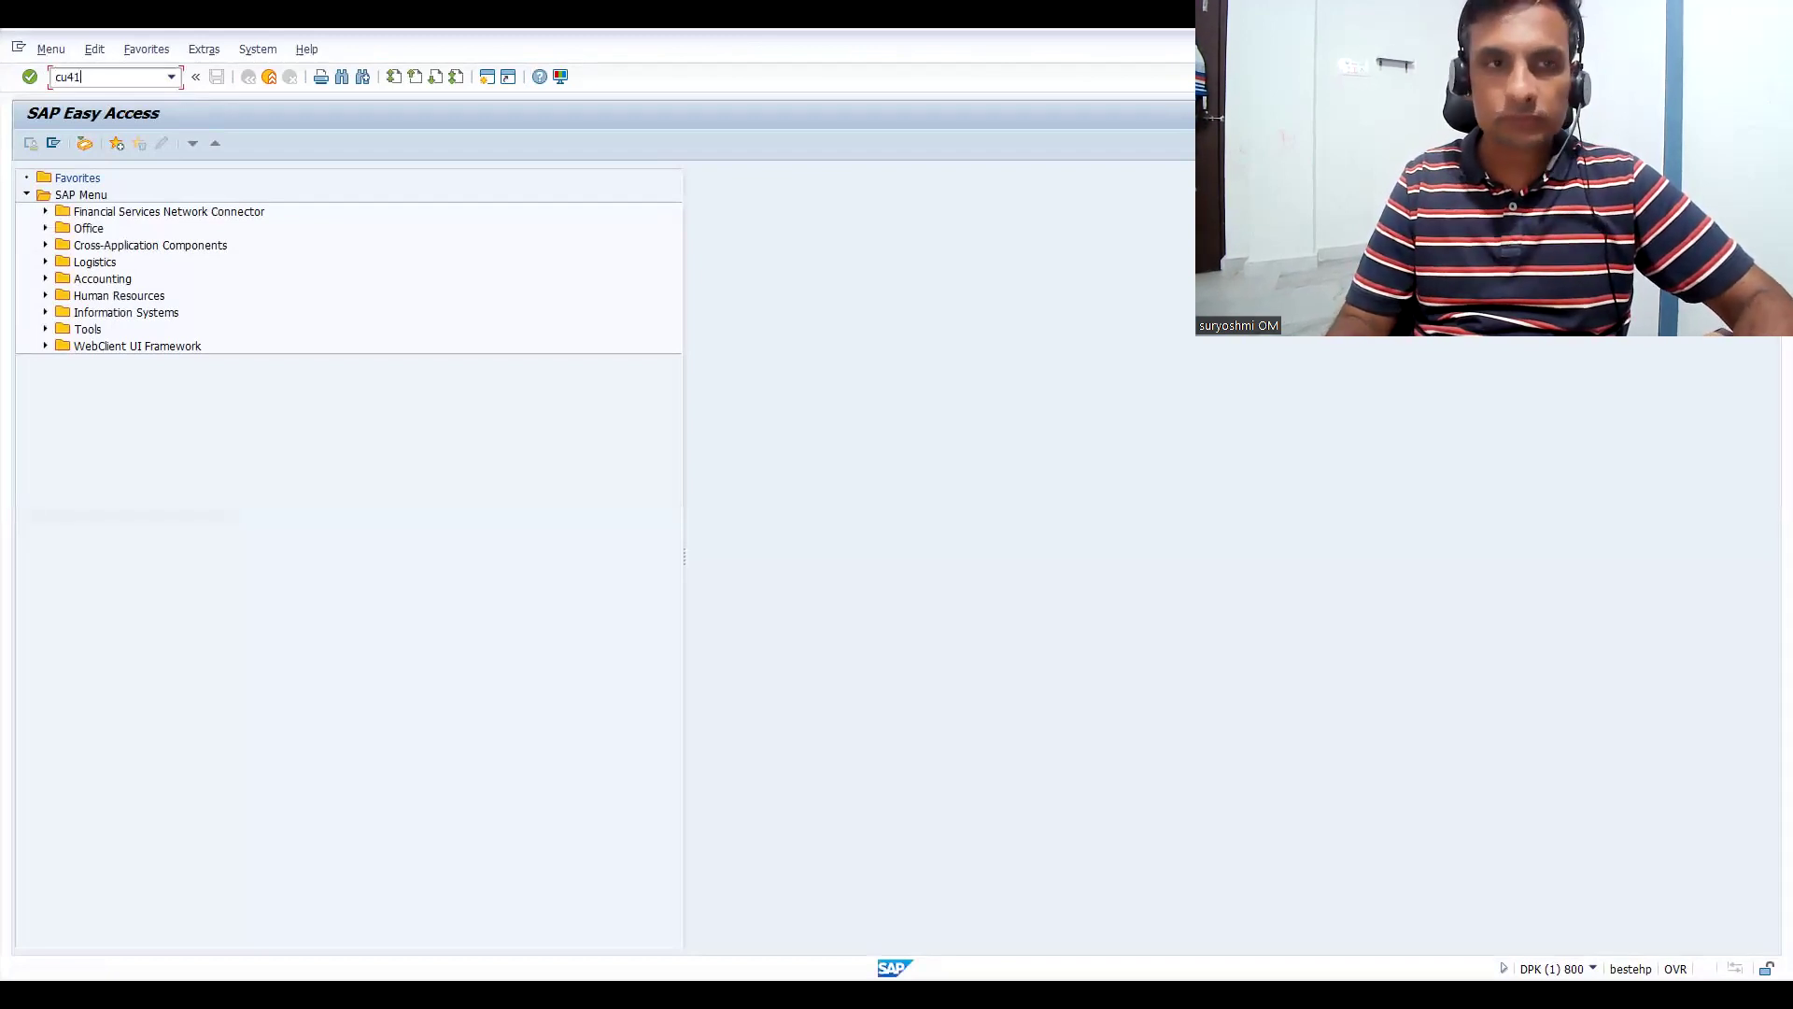
pyautogui.press('Return')
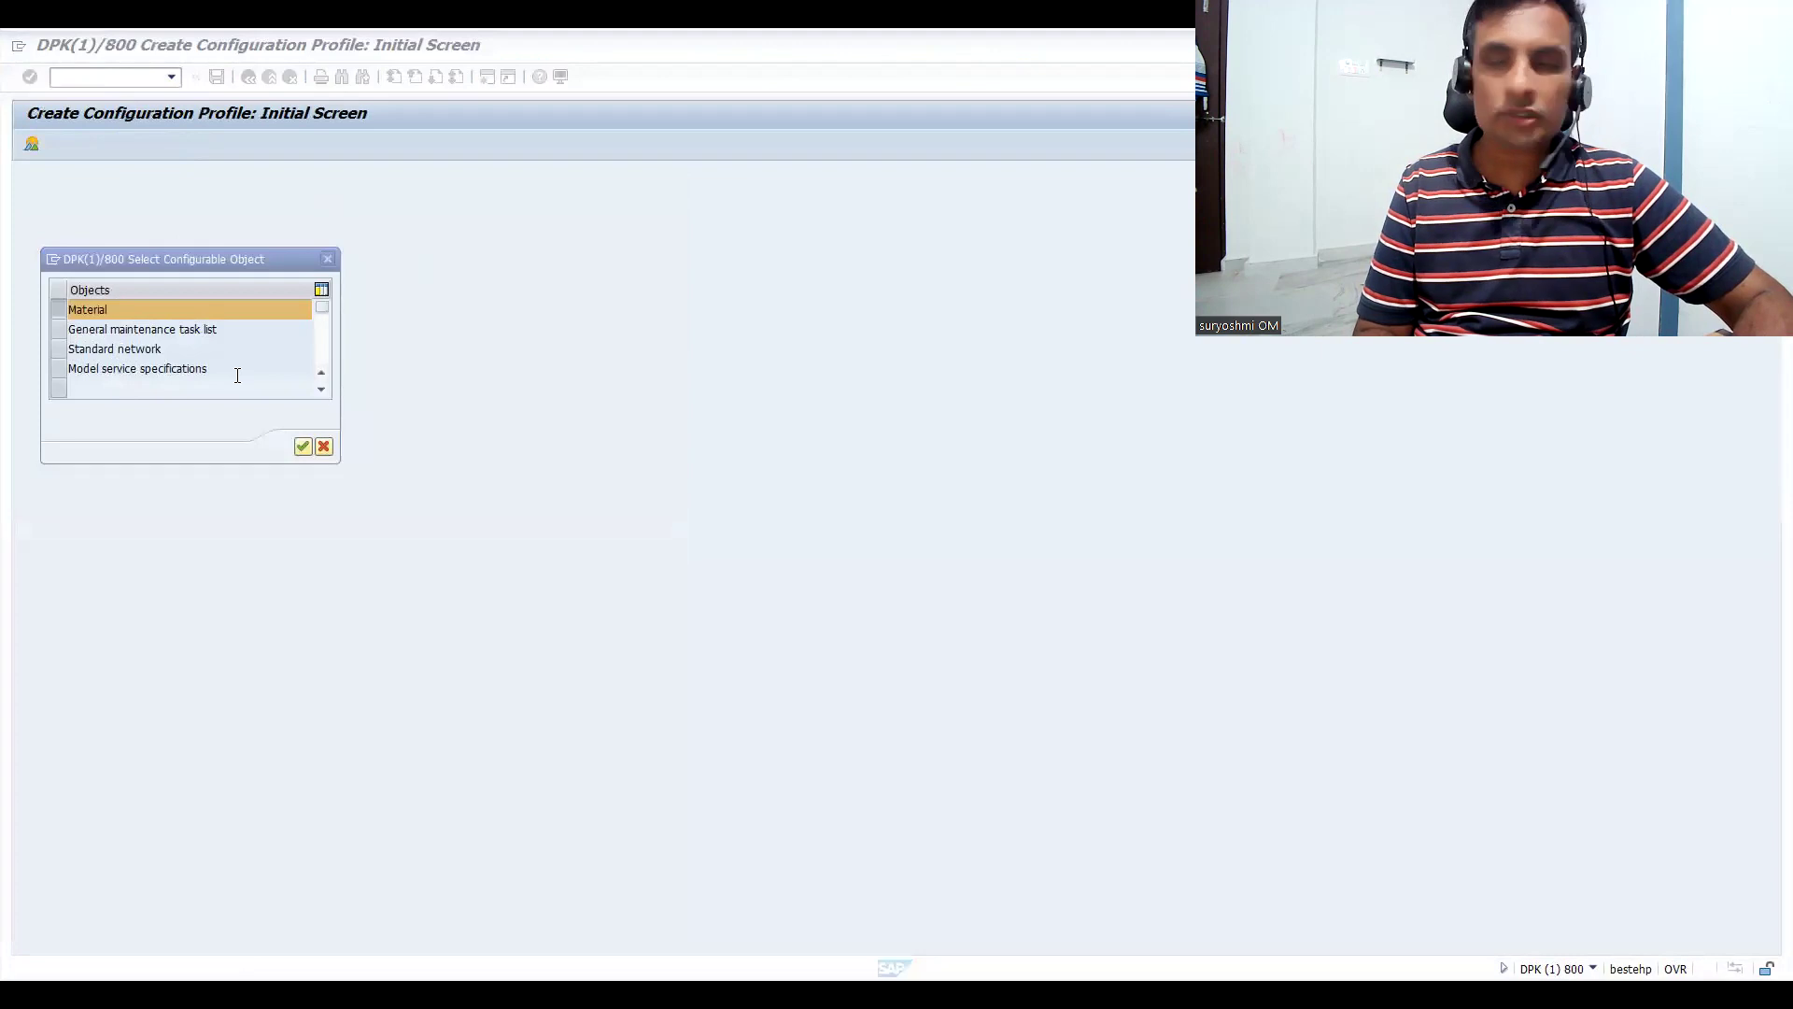
pyautogui.click(56, 314)
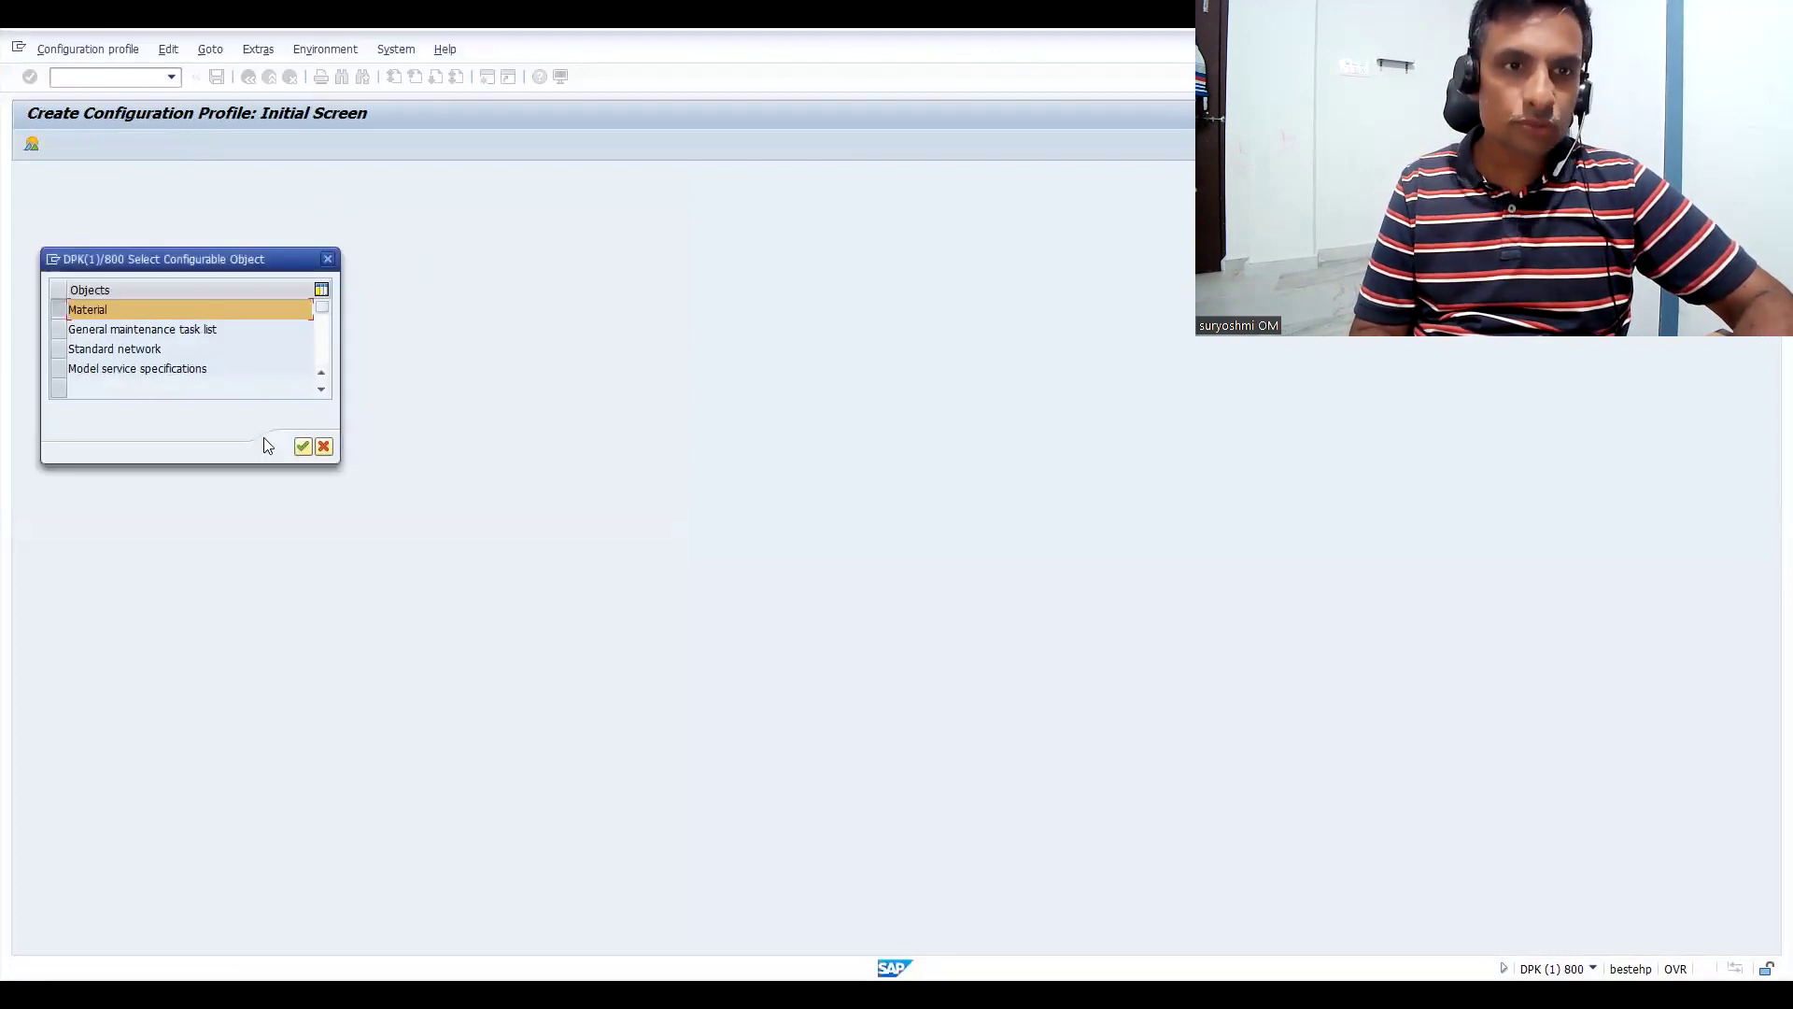
pyautogui.click(303, 448)
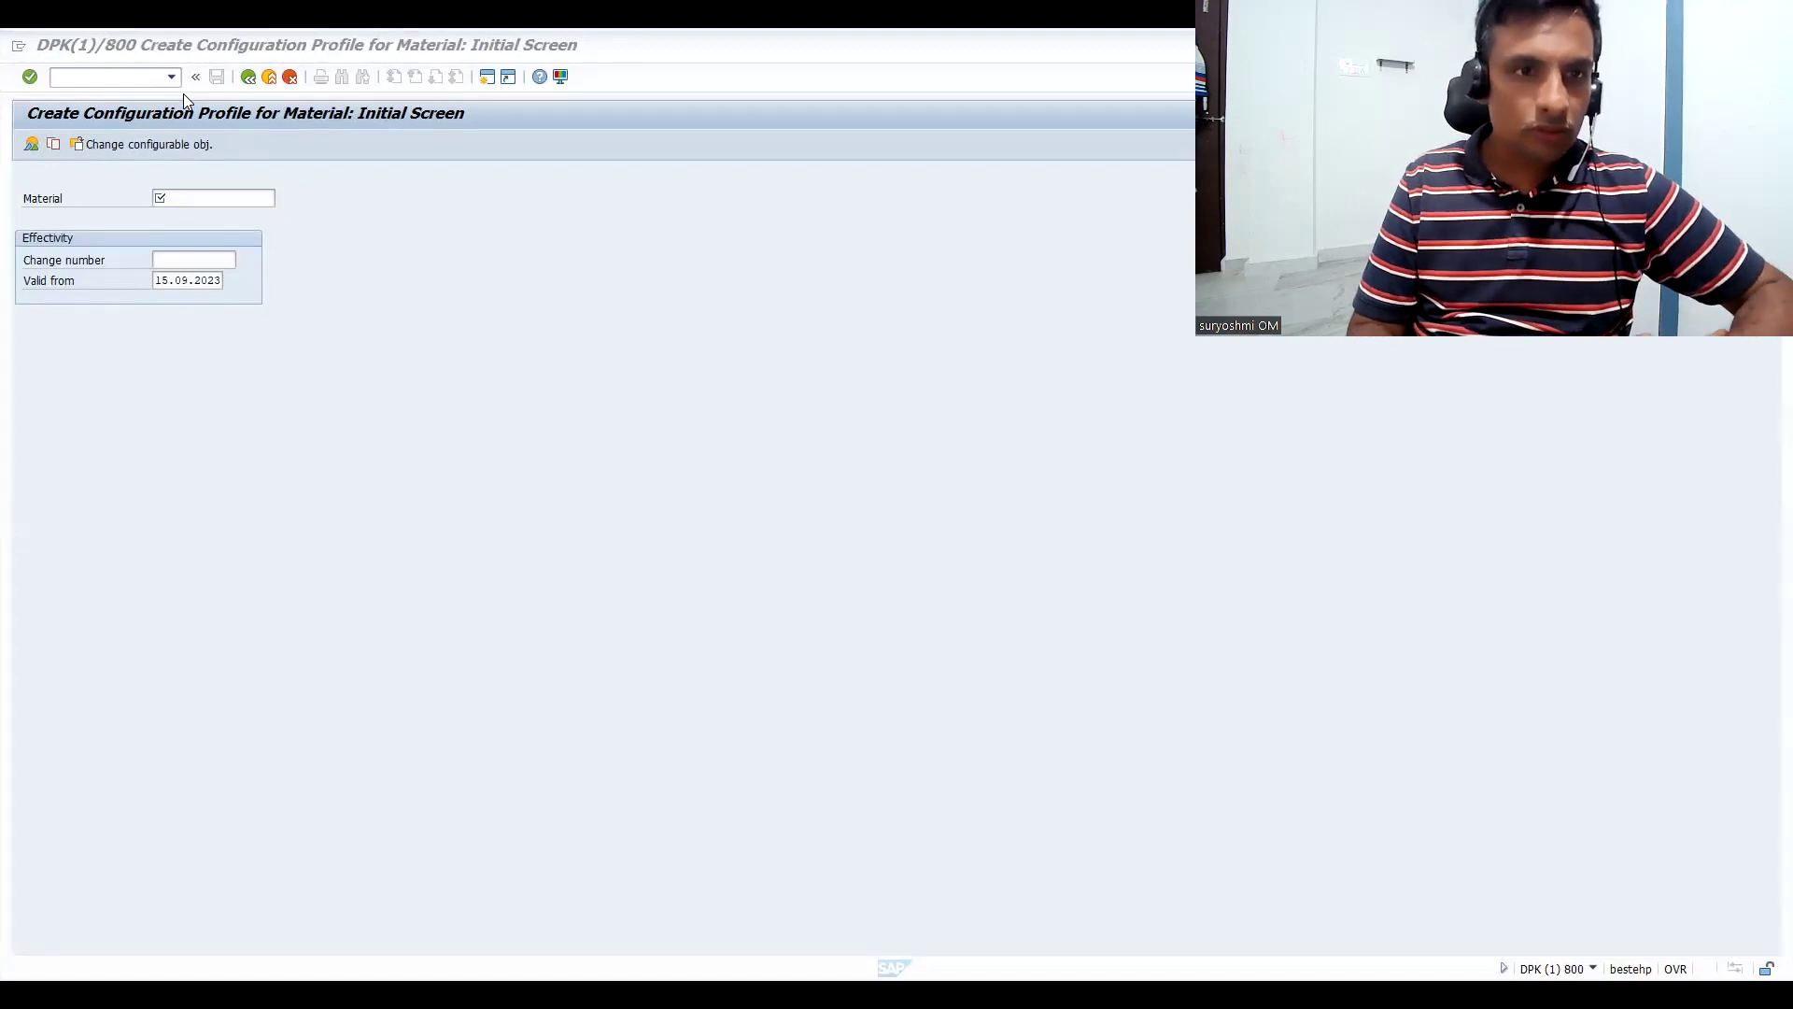
# - Copy material number 50065656 from the Notepad CHAR VALUES note into SAP's Material field
pyautogui.hotkey('alt', 'Tab')
pyautogui.moveTo(506, 564); pyautogui.dragTo(620, 559)
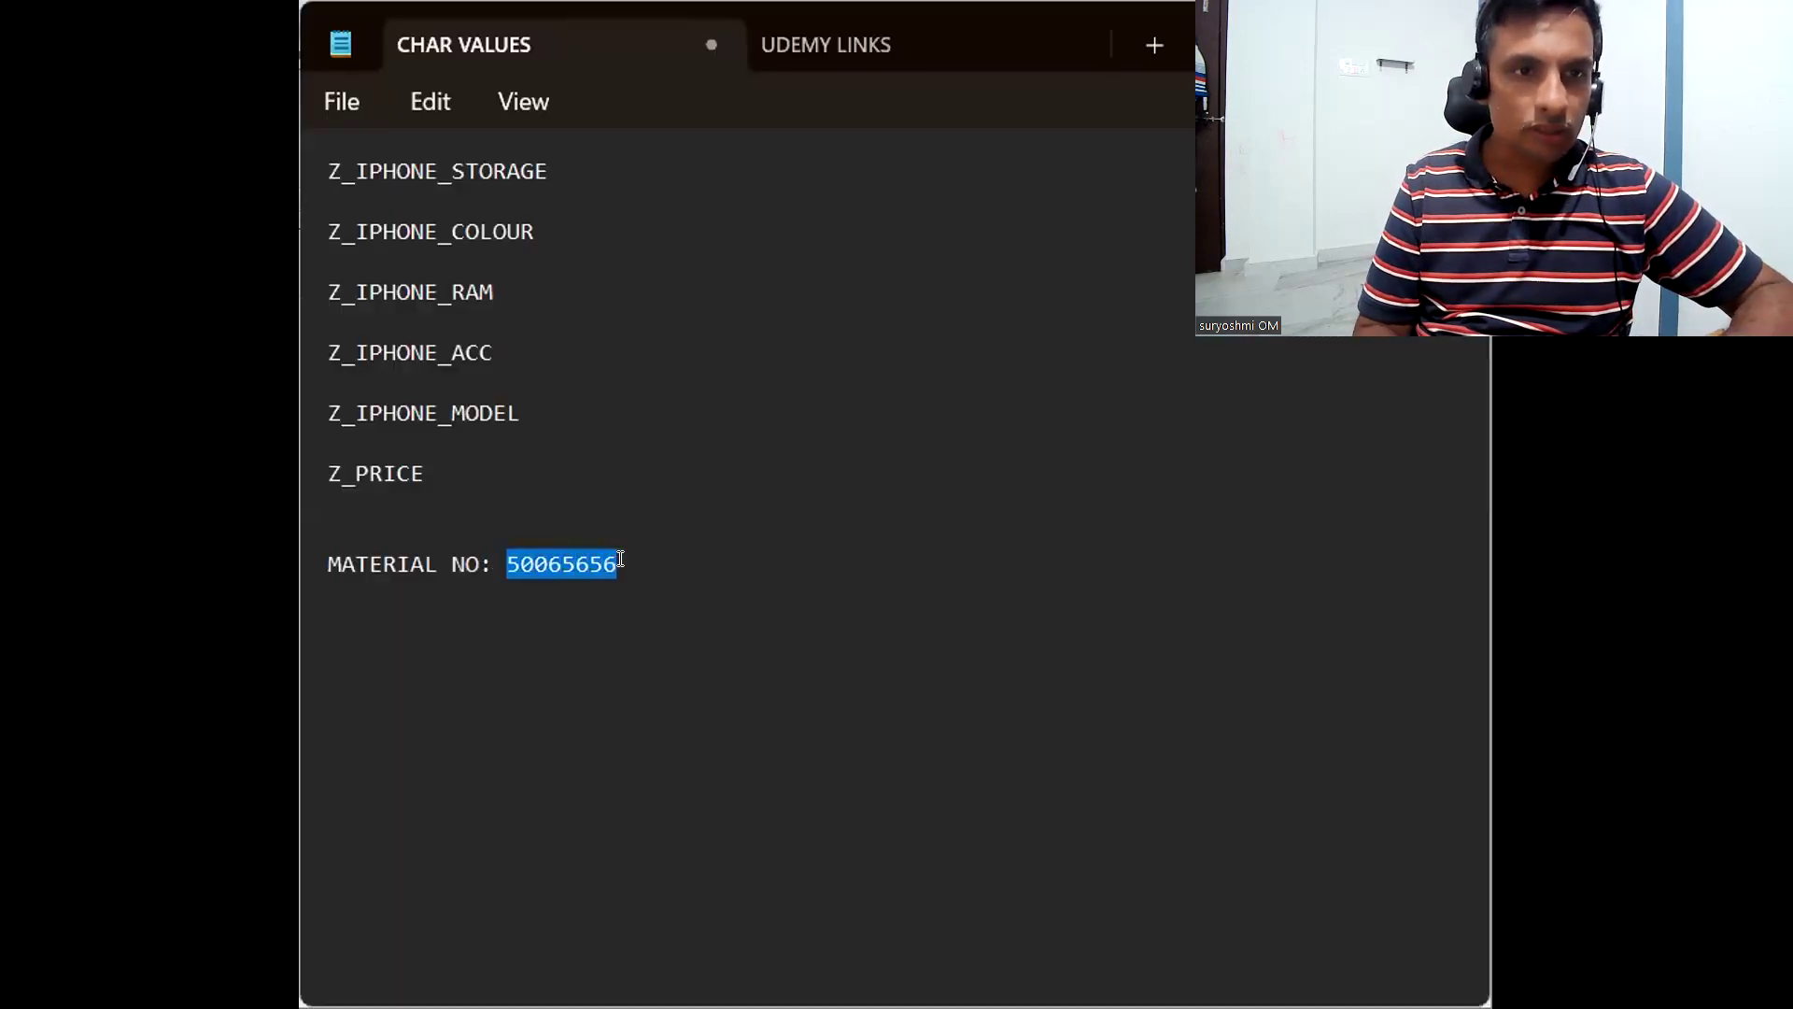
pyautogui.rightClick(546, 560)
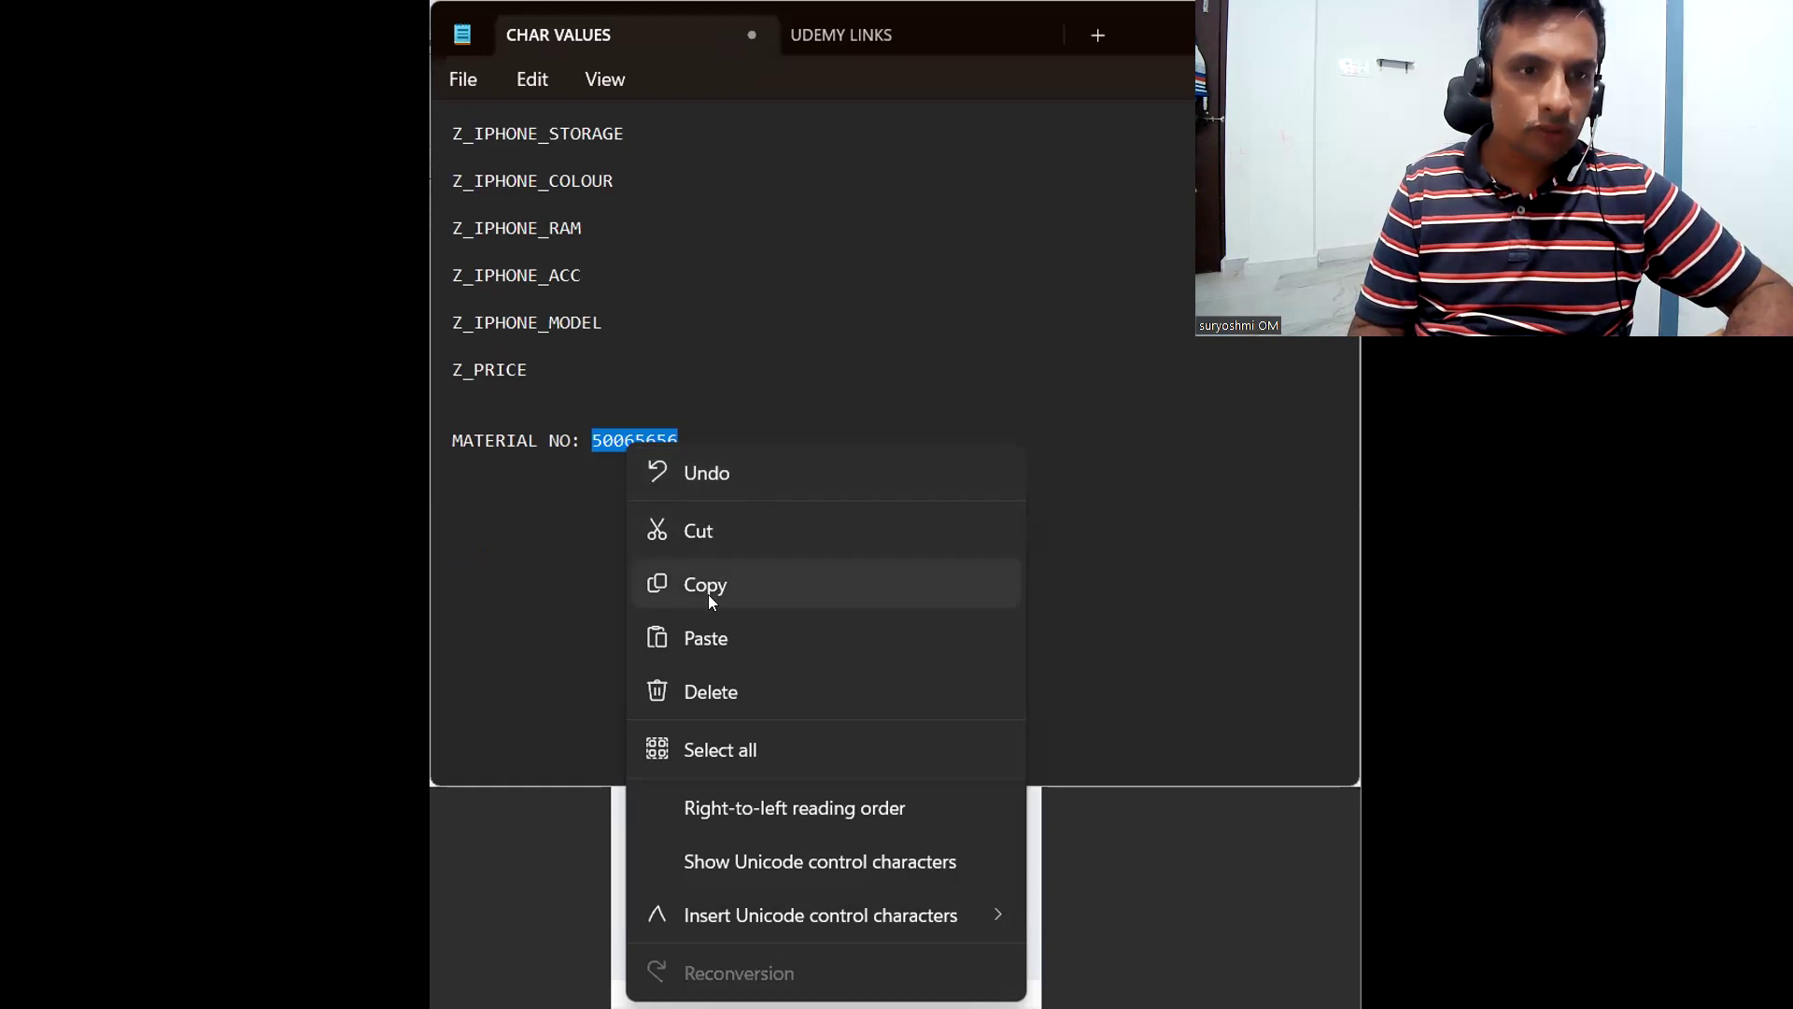
pyautogui.click(707, 588)
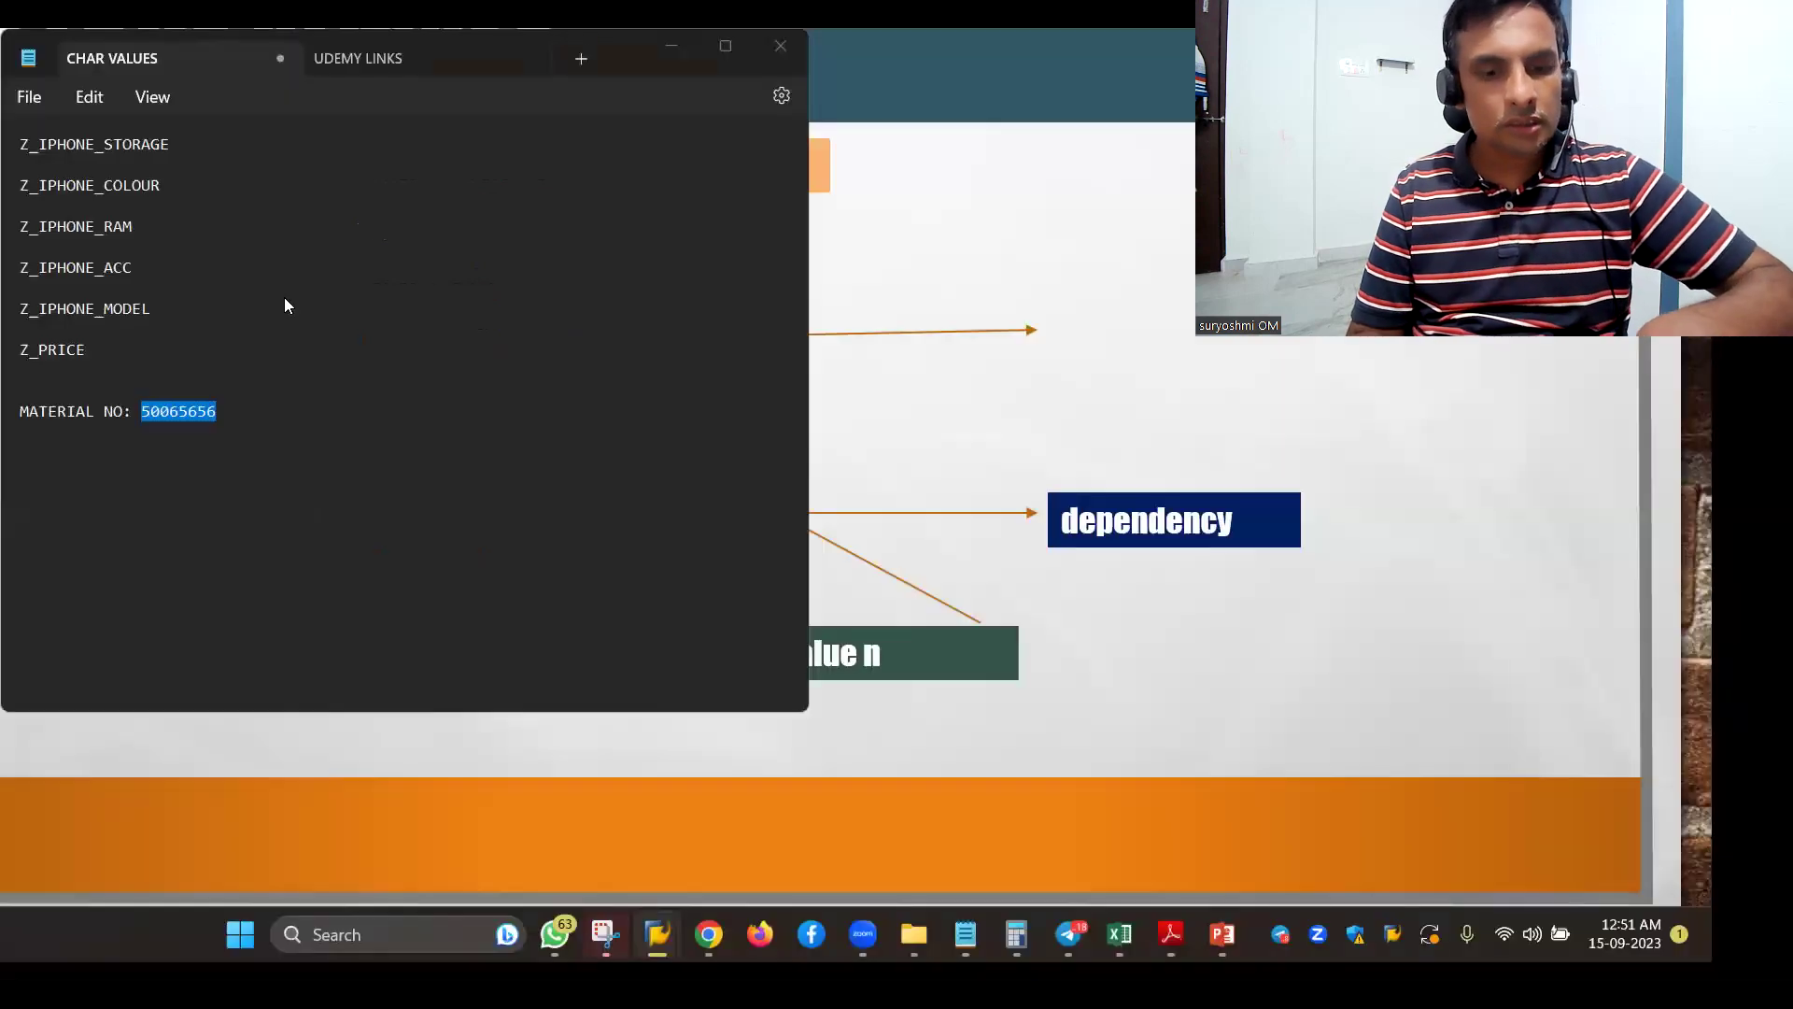
pyautogui.hotkey('alt', 'Tab')
pyautogui.hotkey('ctrl', 'v')
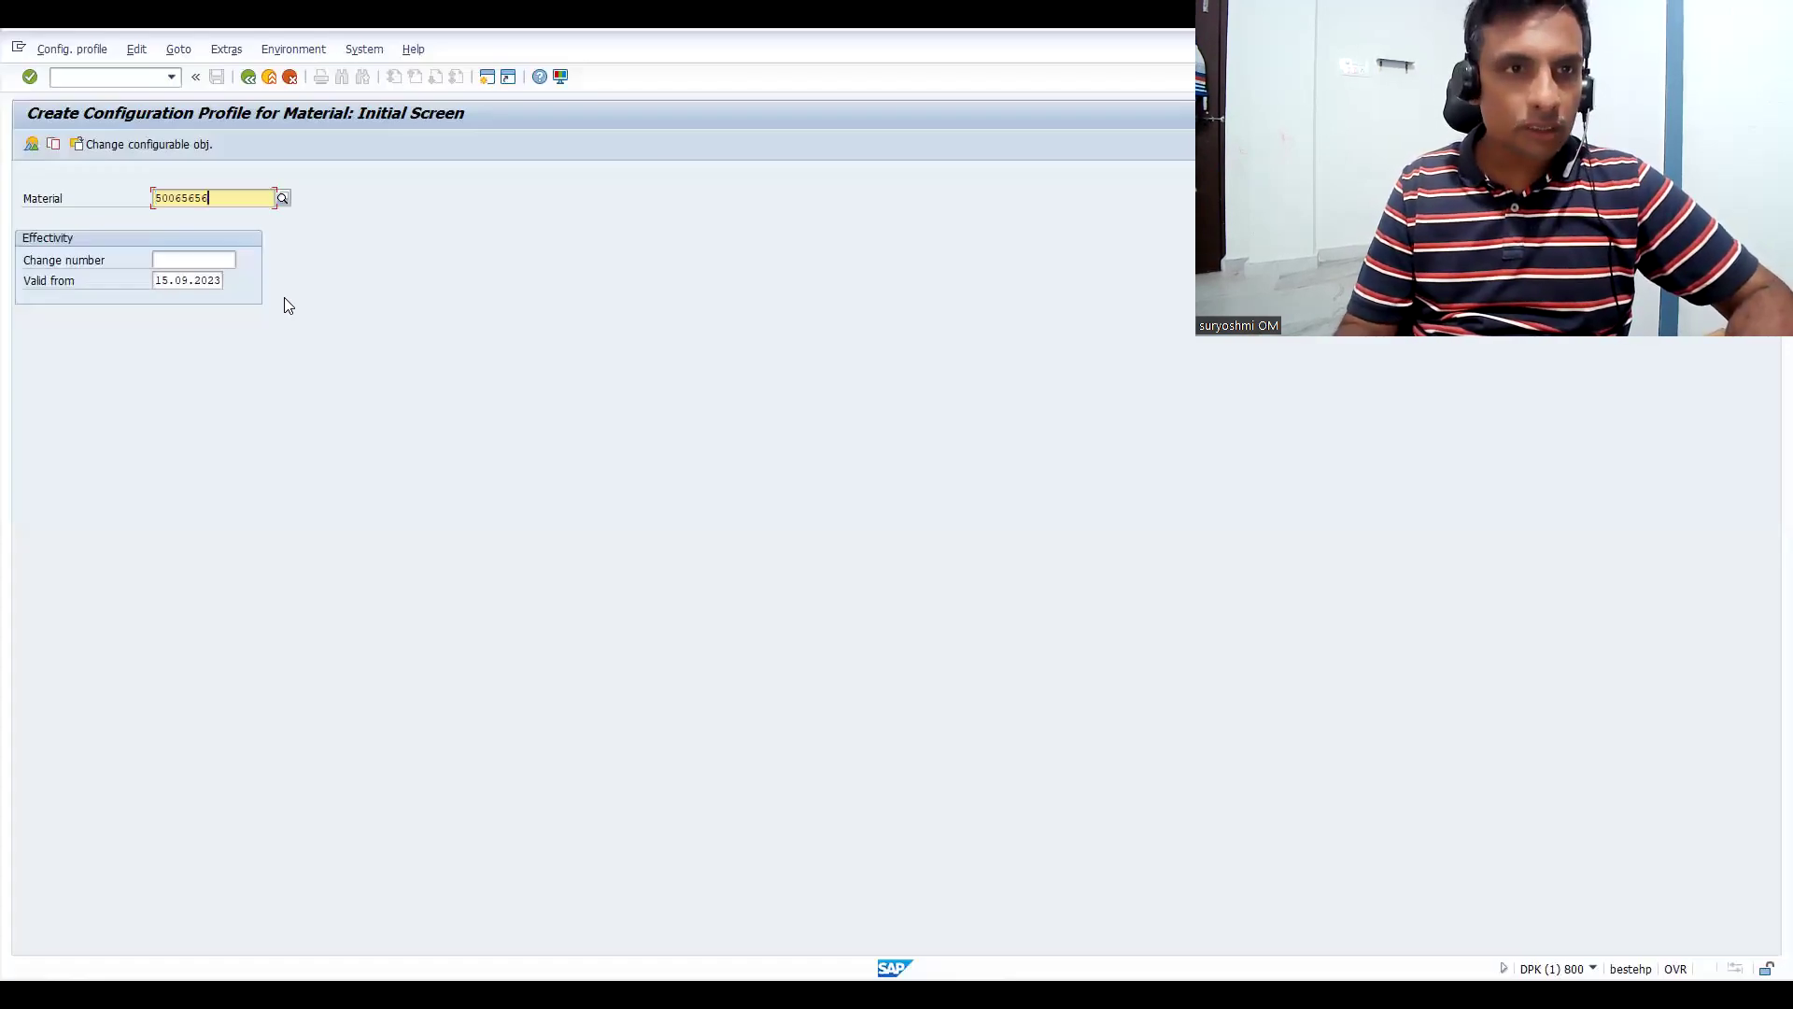
# - Enter profile name Z_MOBILE with class type 300 in row 1 and save the profile
pyautogui.press('Return')
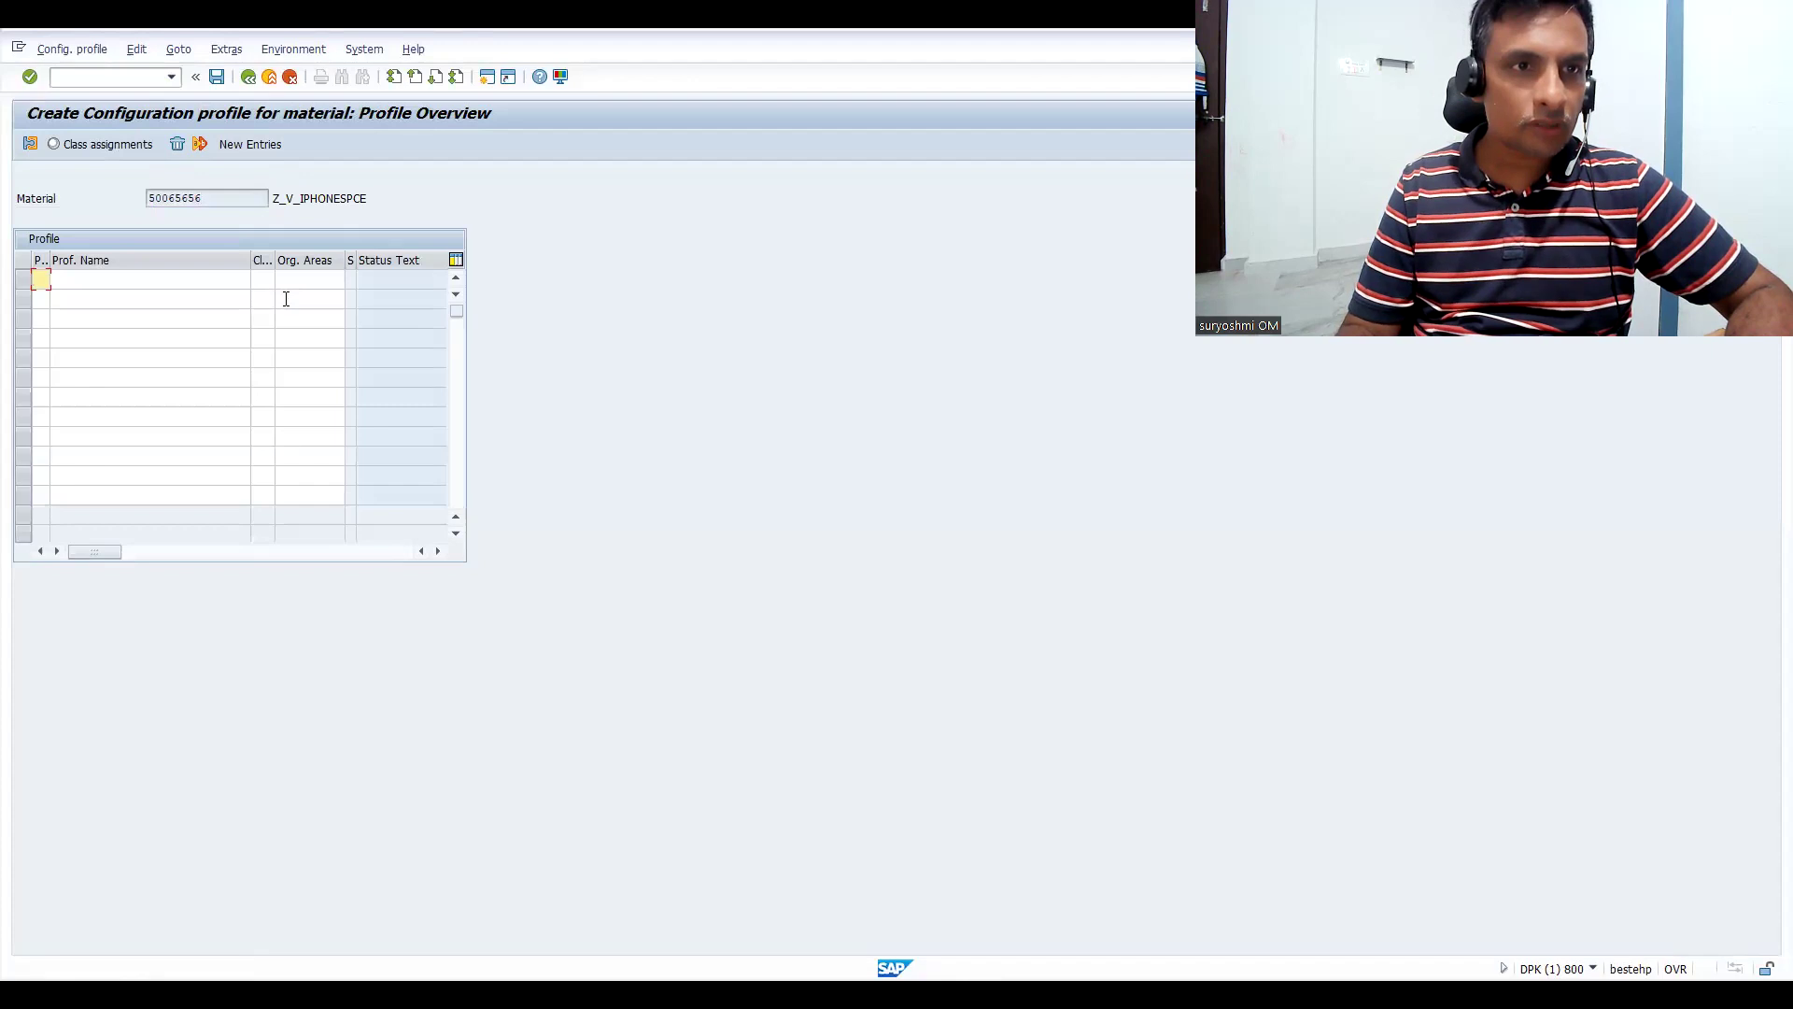
pyautogui.click(124, 283)
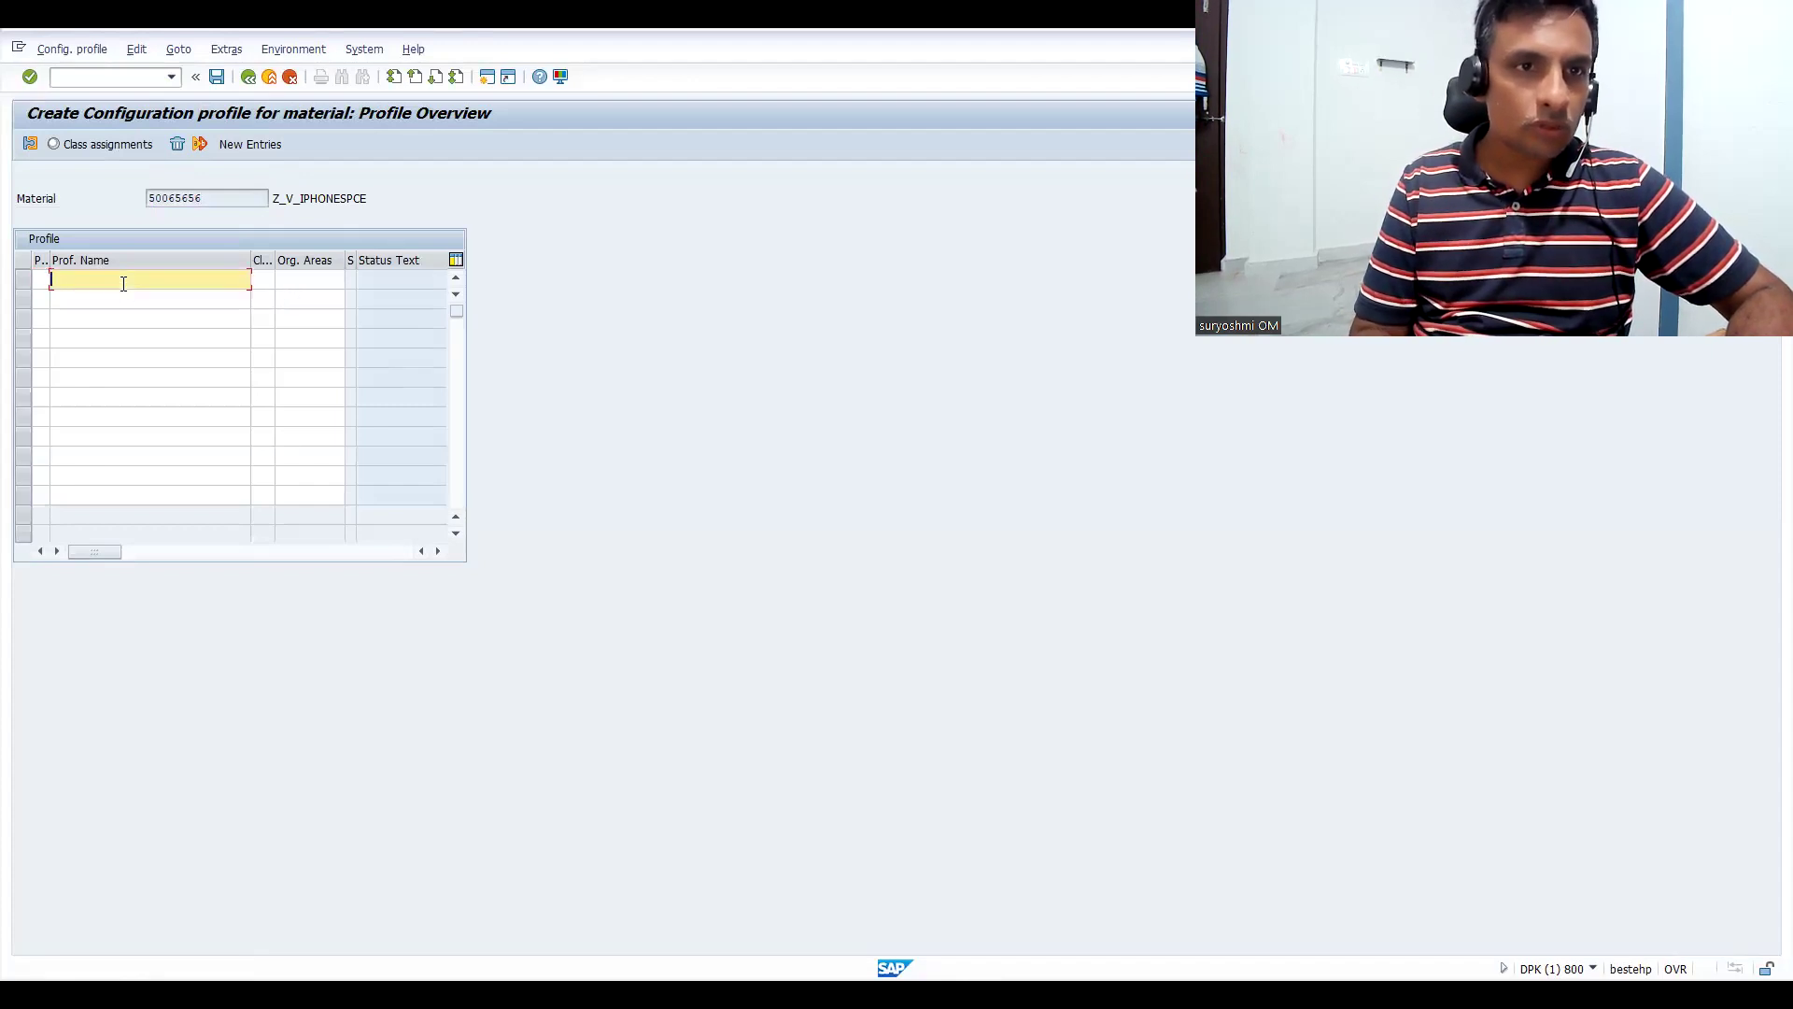
pyautogui.click(262, 281)
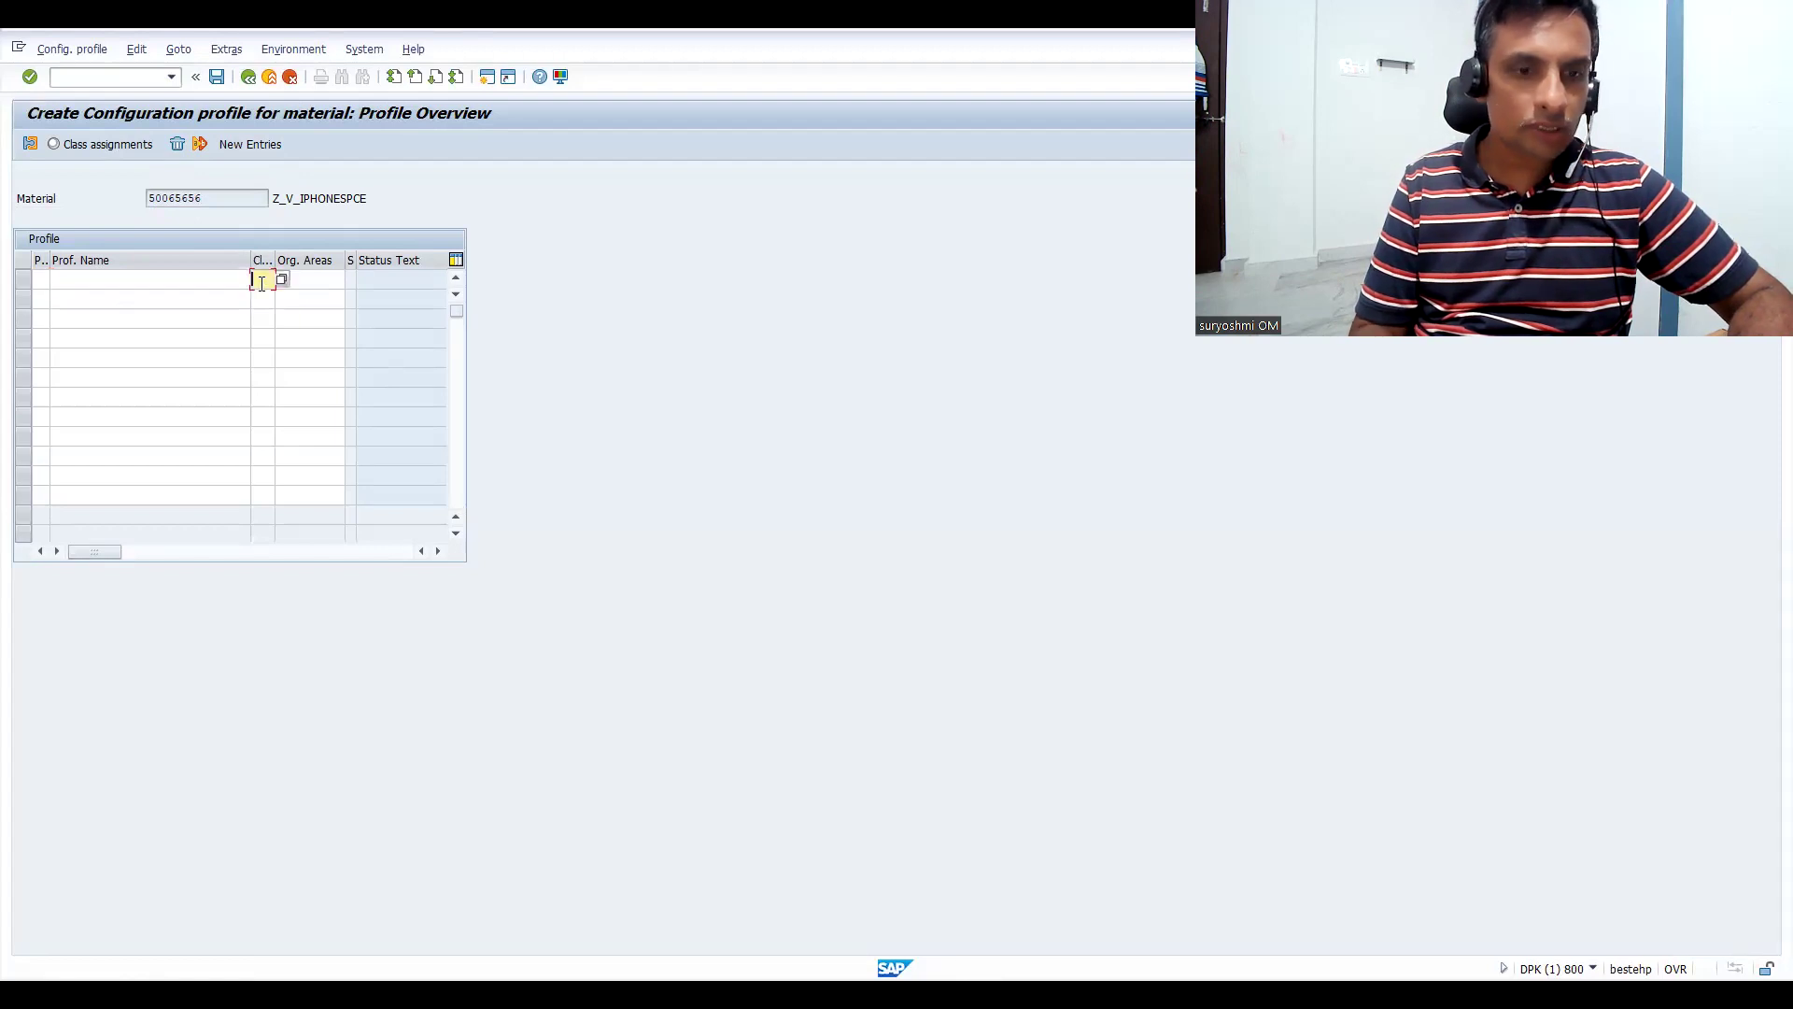
pyautogui.write('300')
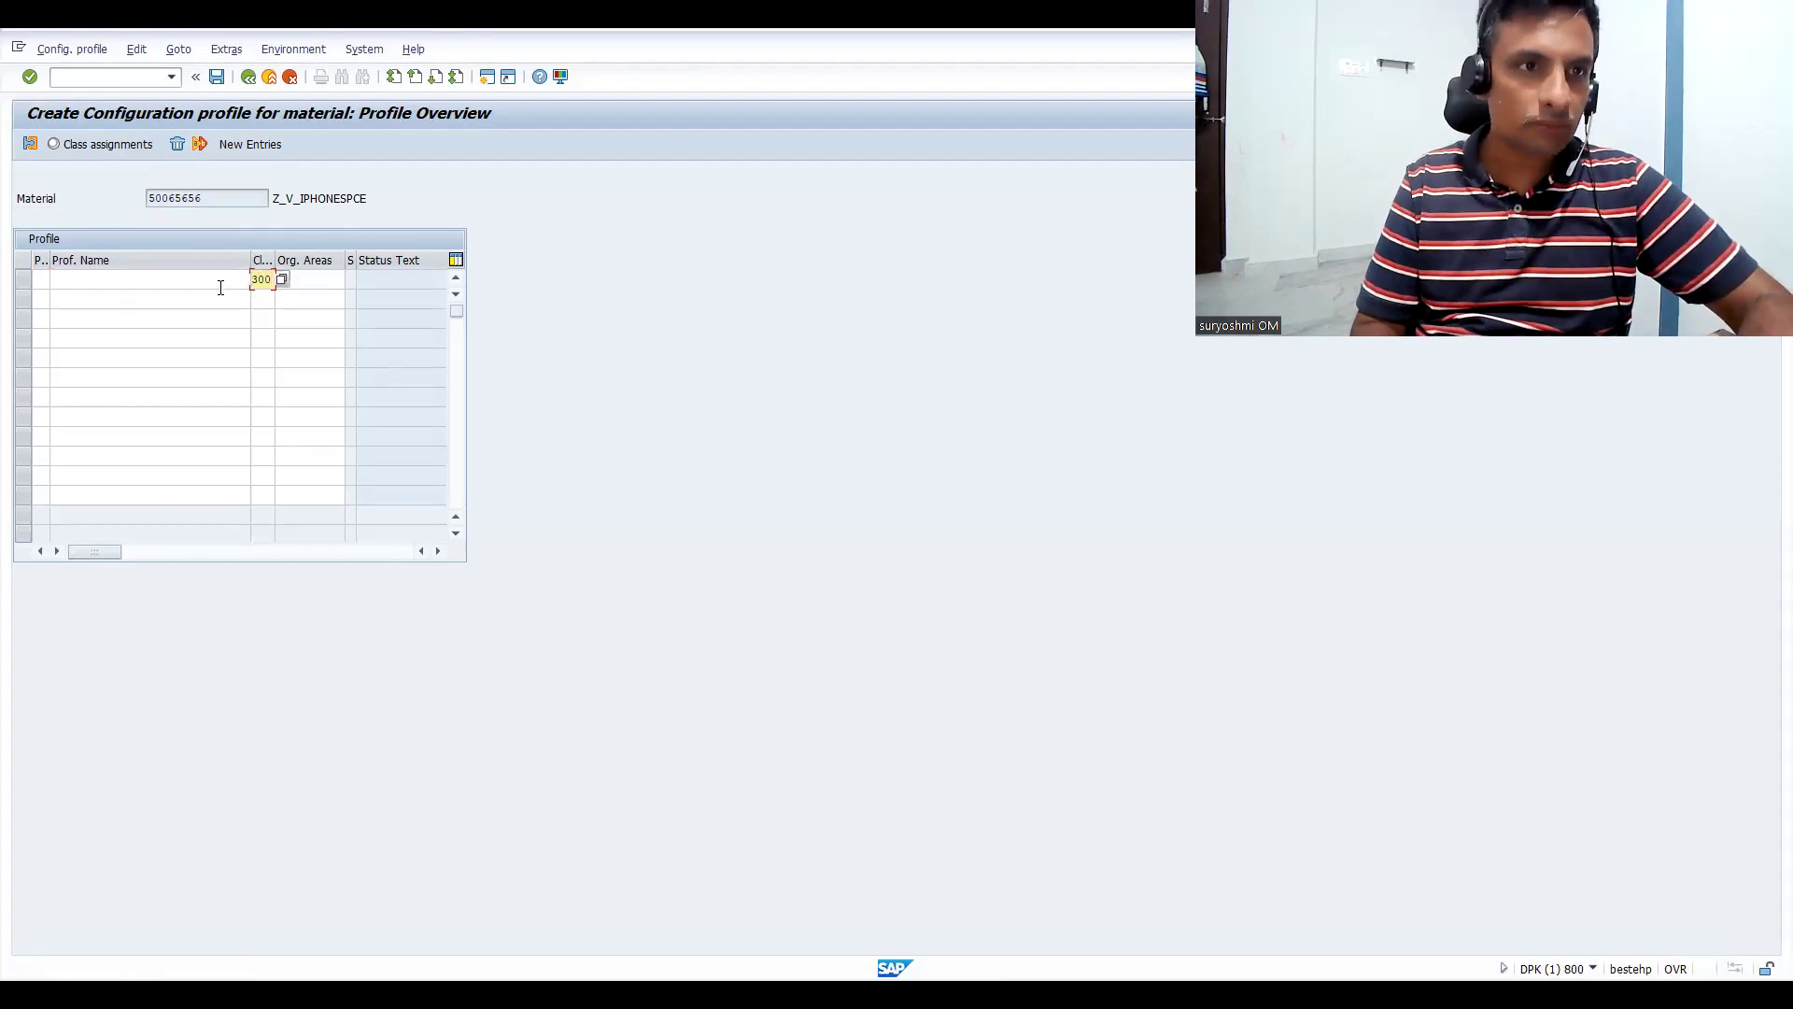
pyautogui.click(84, 279)
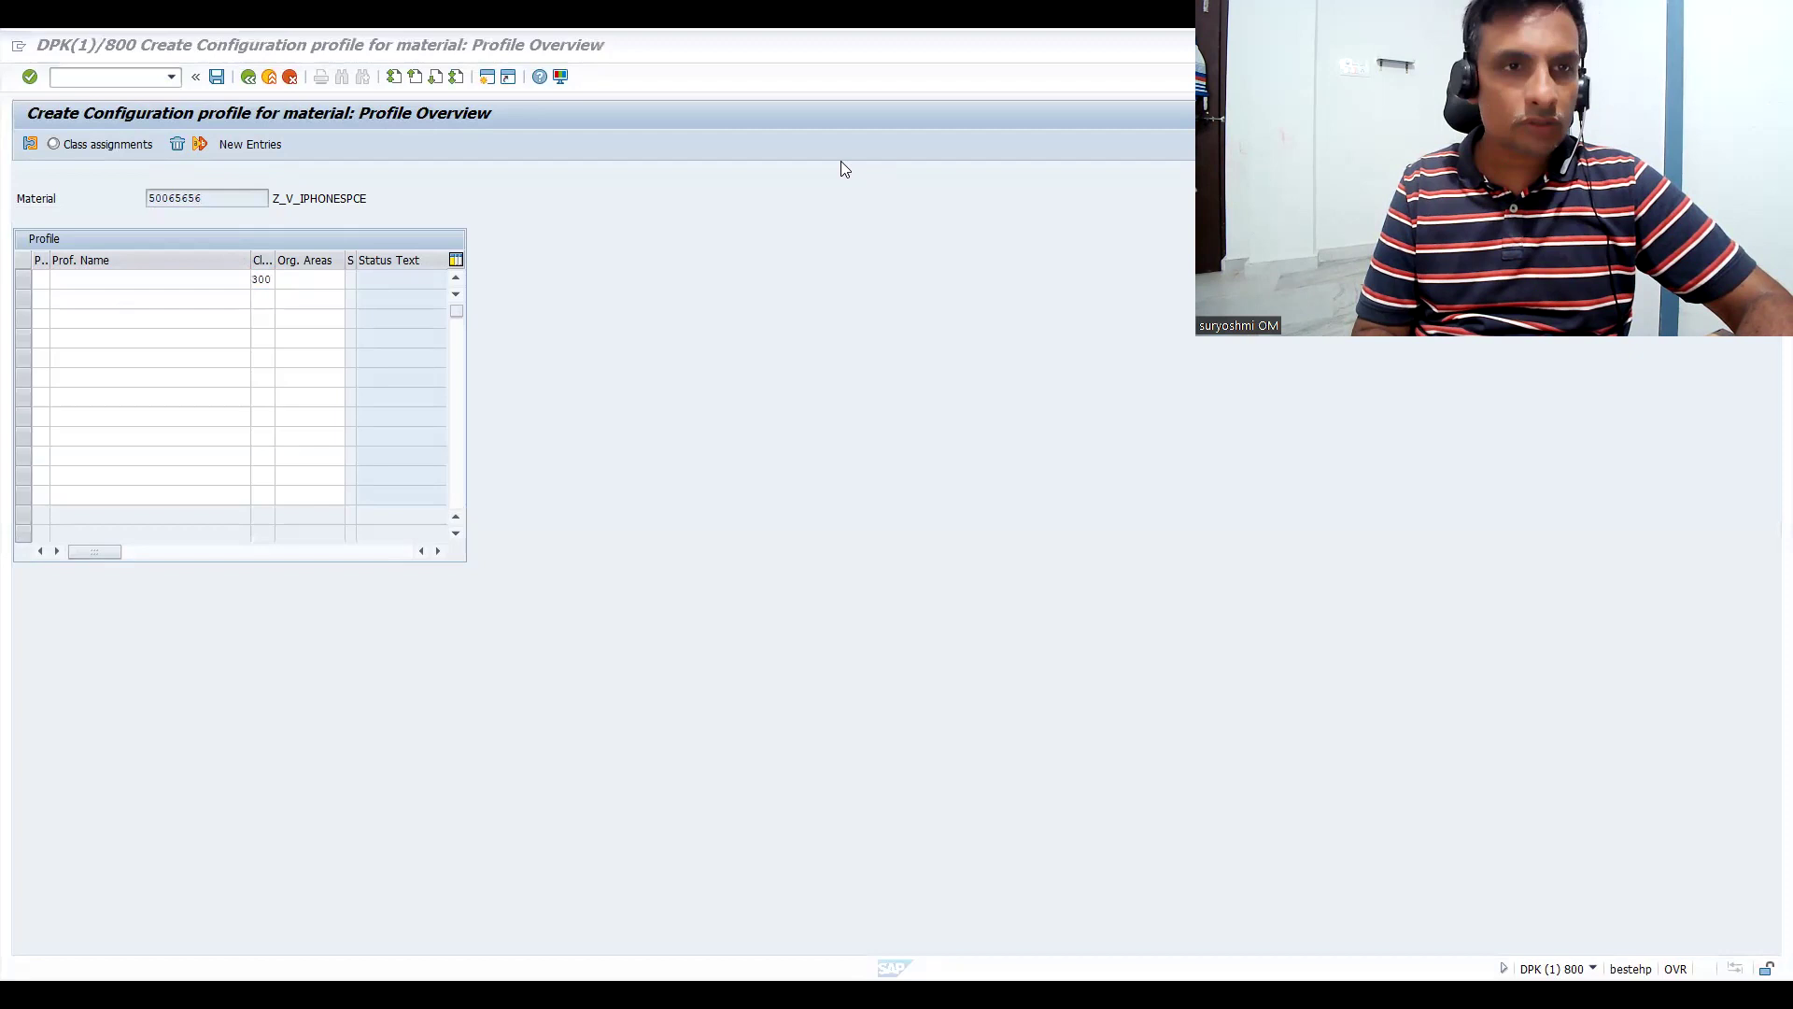
pyautogui.click(200, 285)
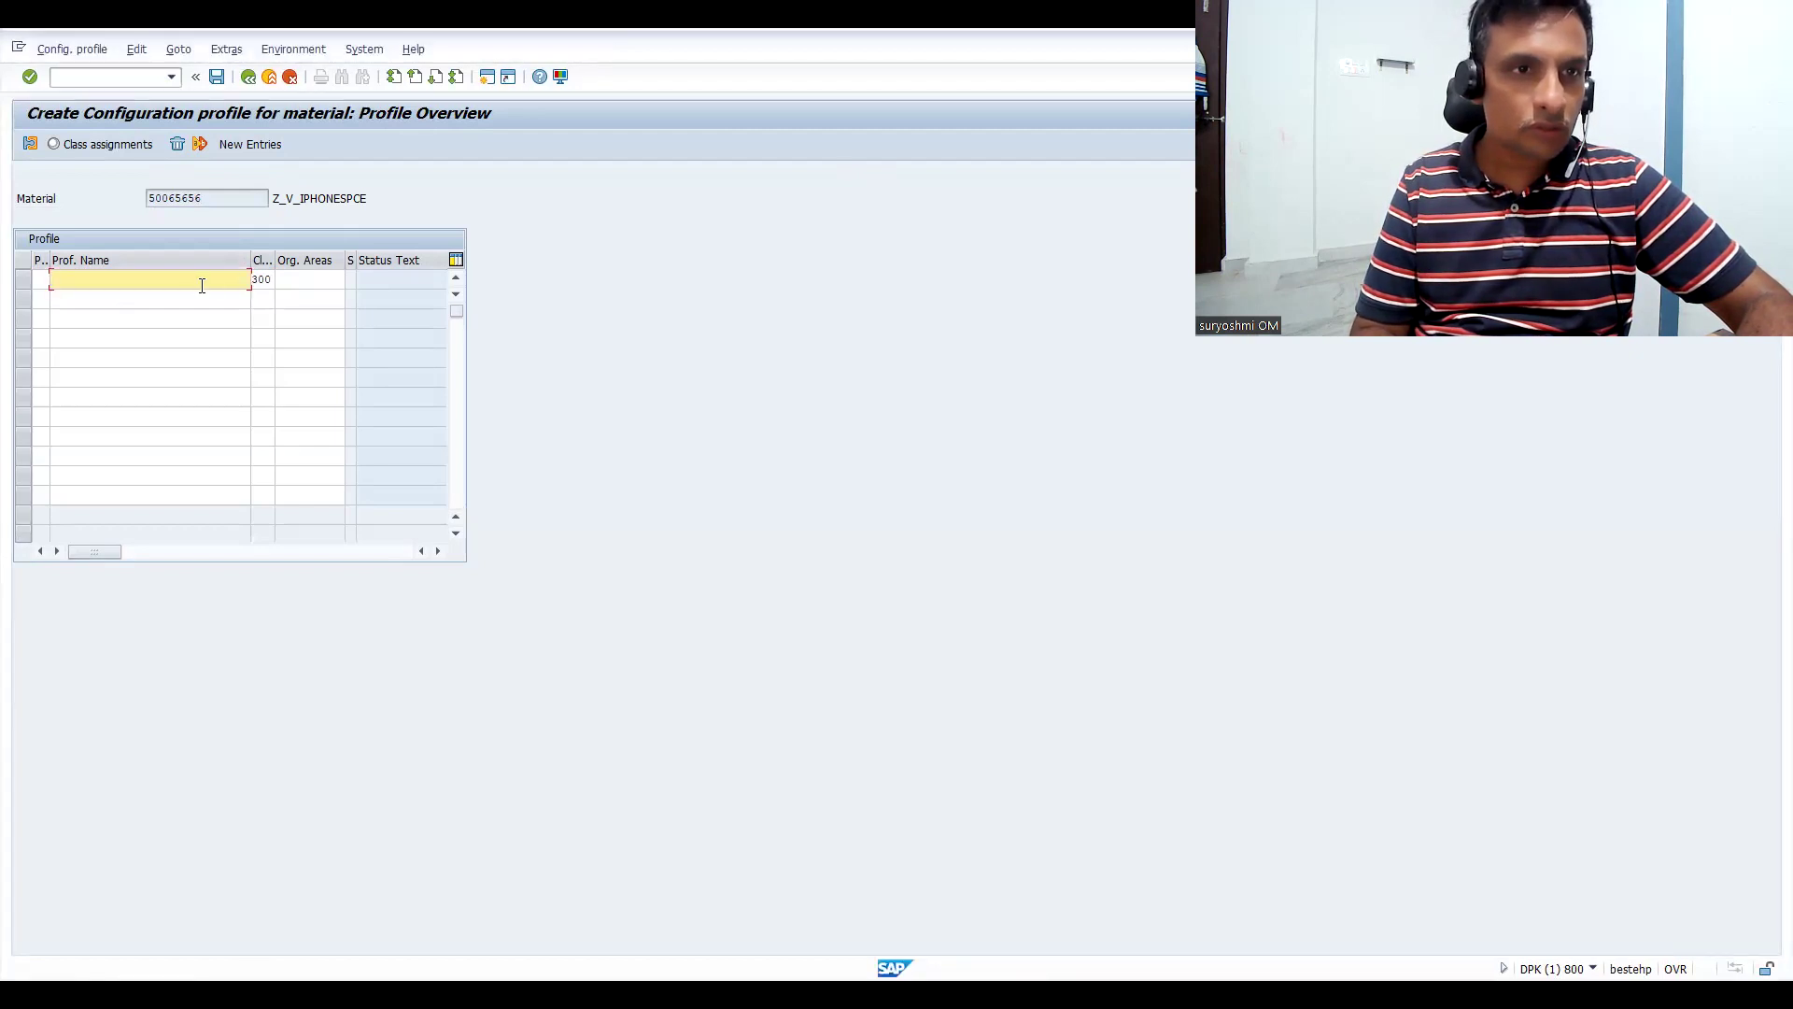
pyautogui.write('z')
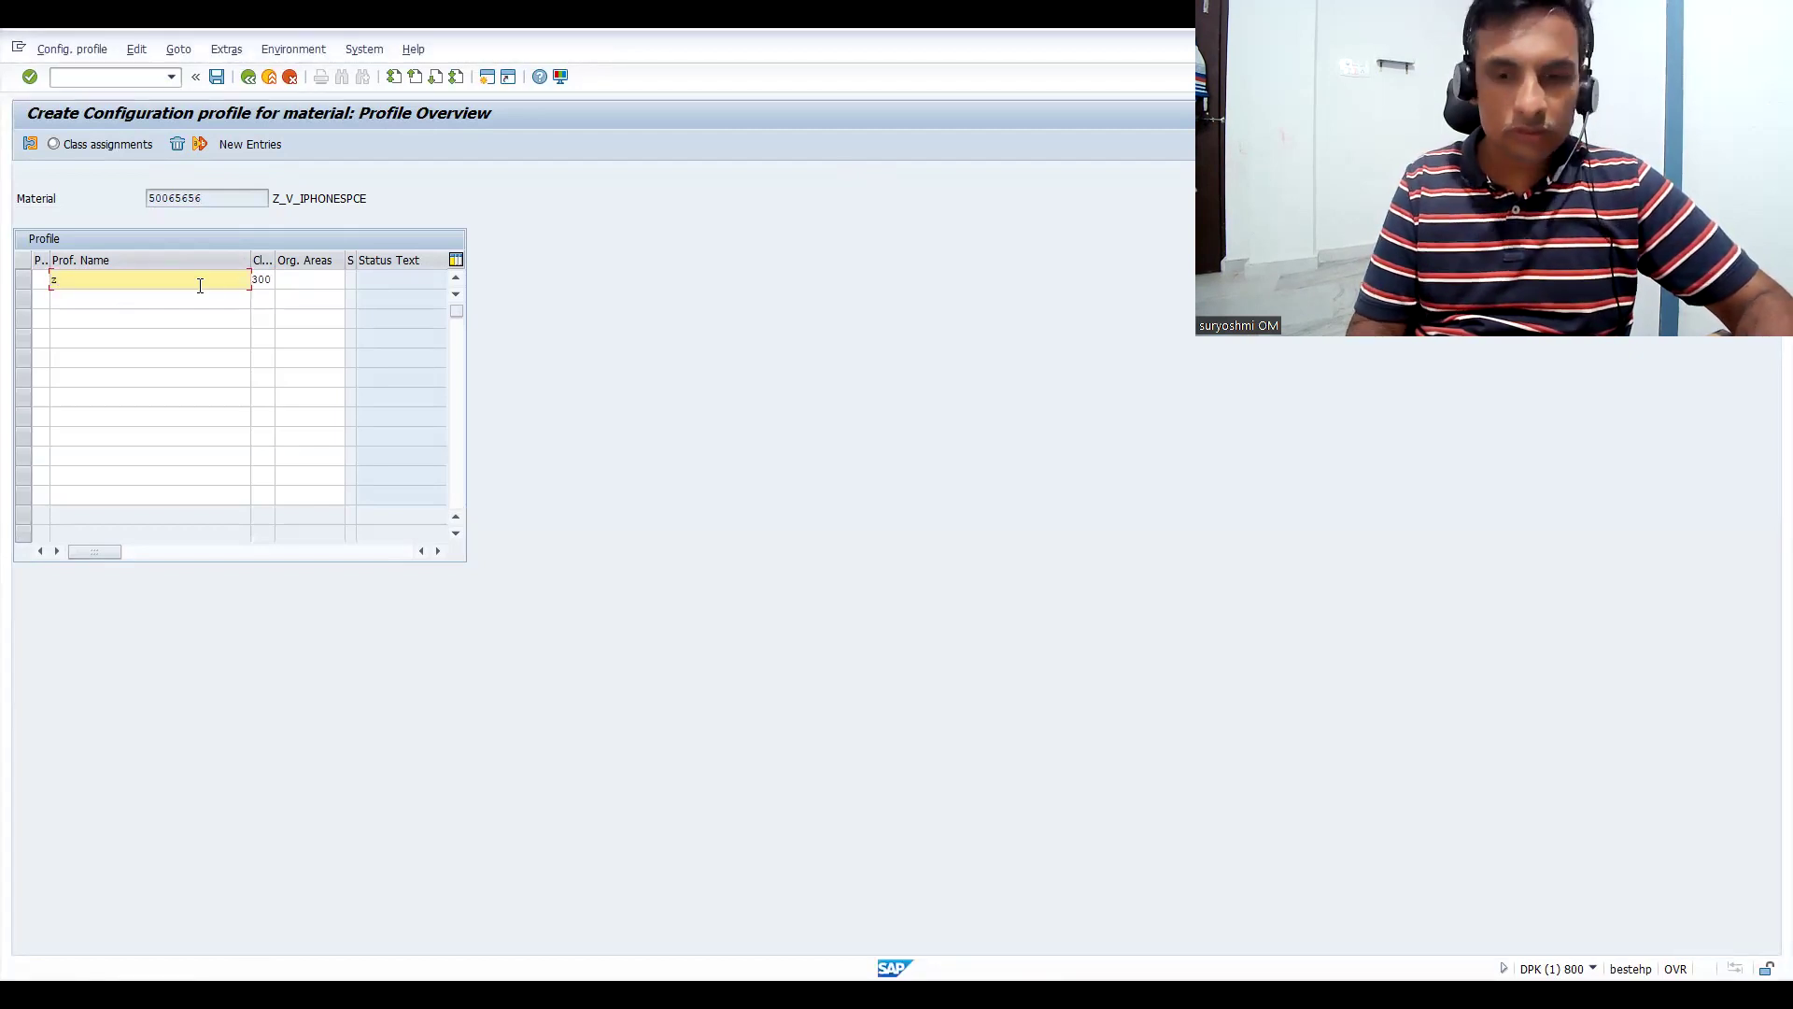
pyautogui.write('_mobile')
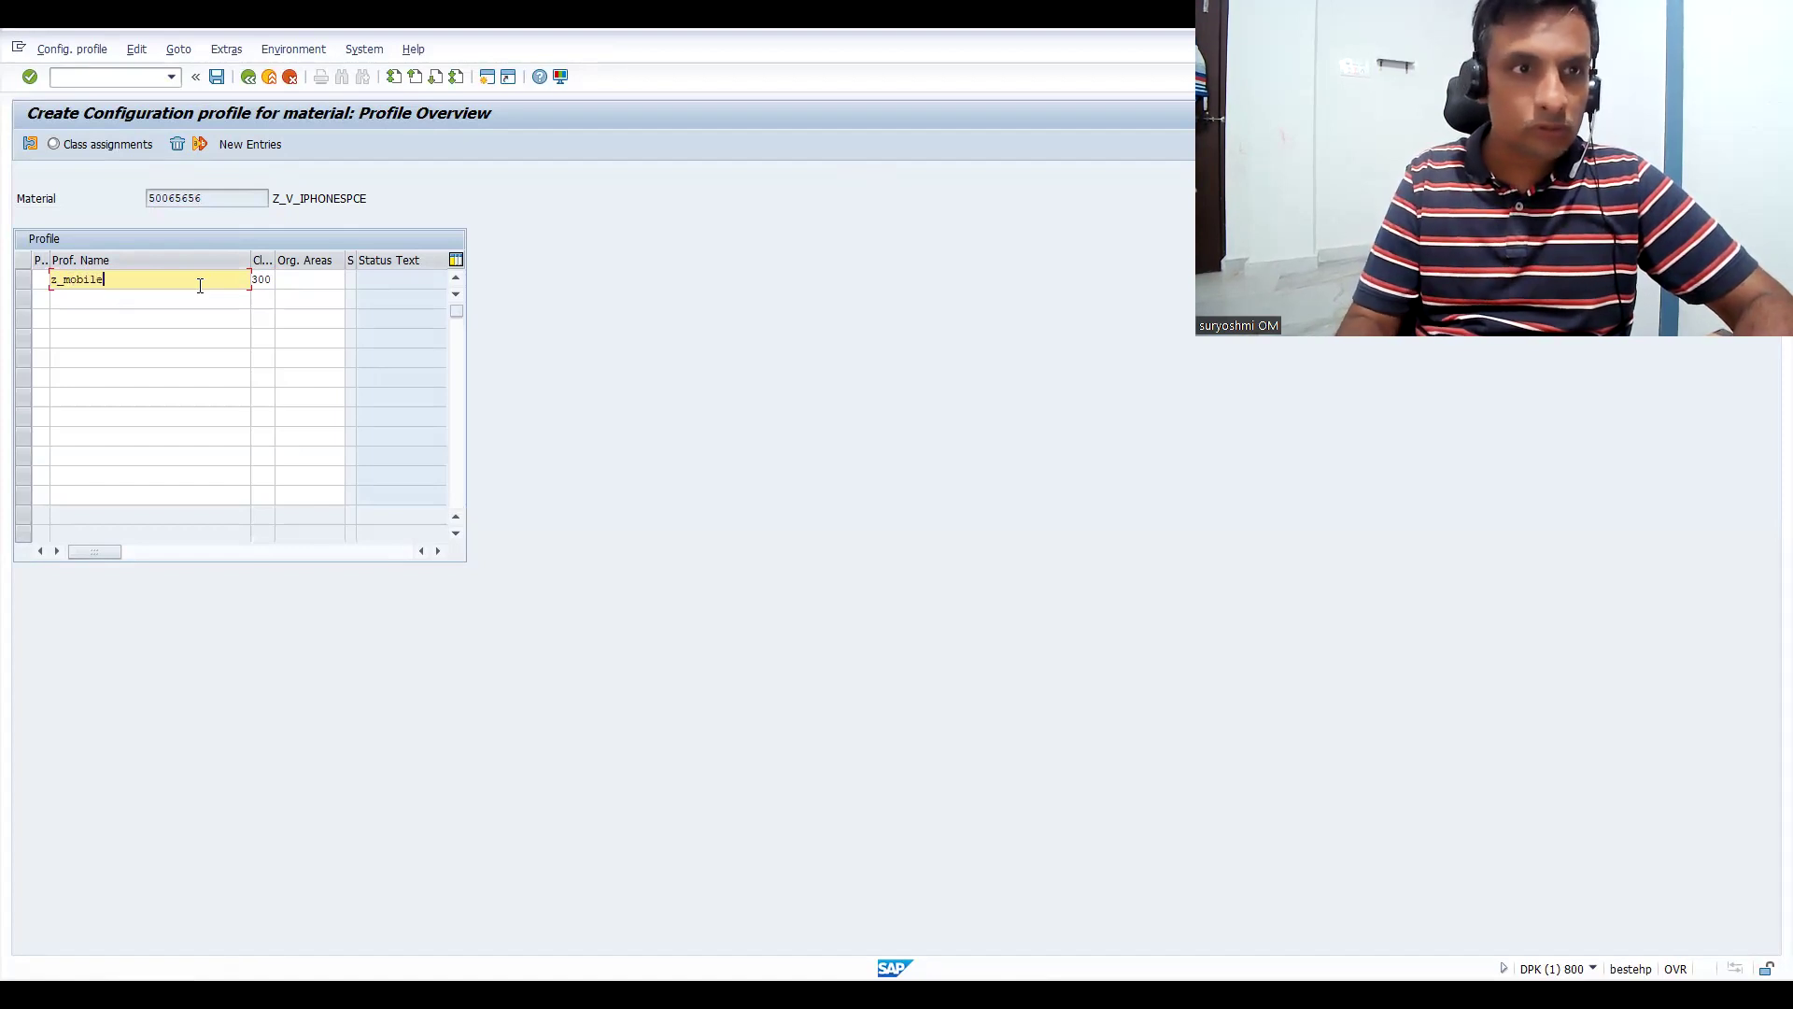
pyautogui.press('Return')
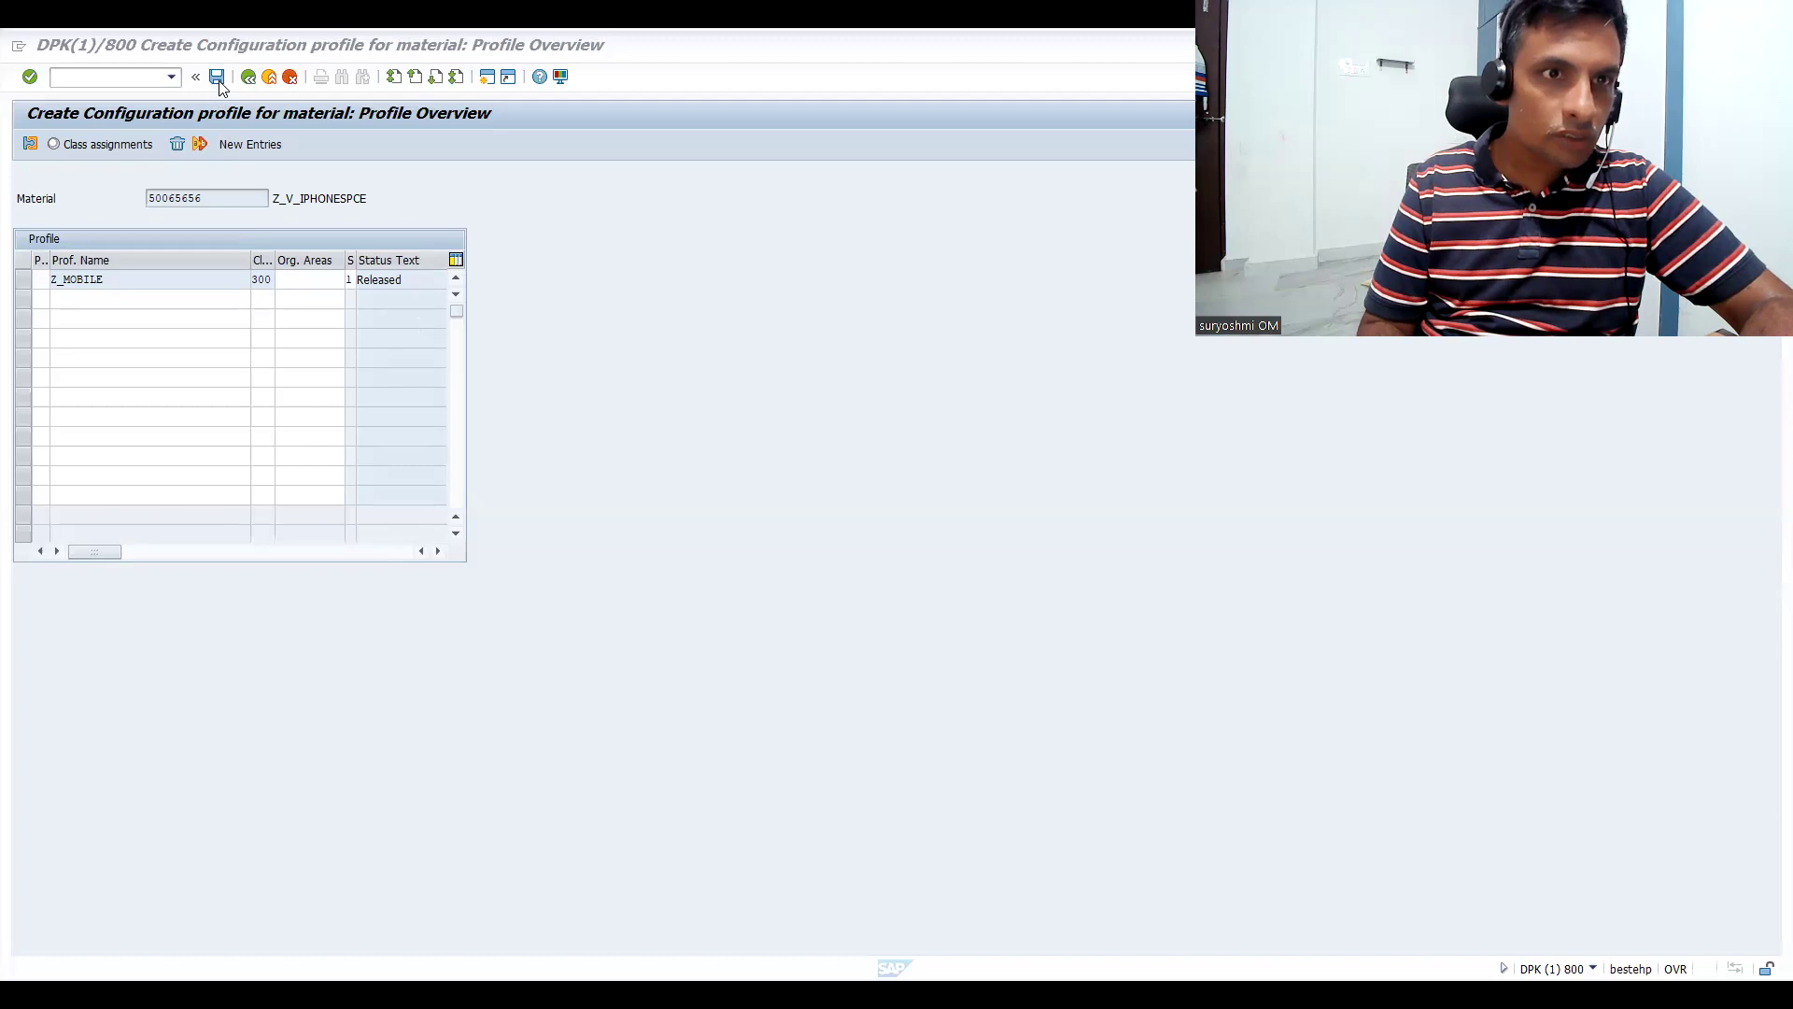
pyautogui.click(218, 80)
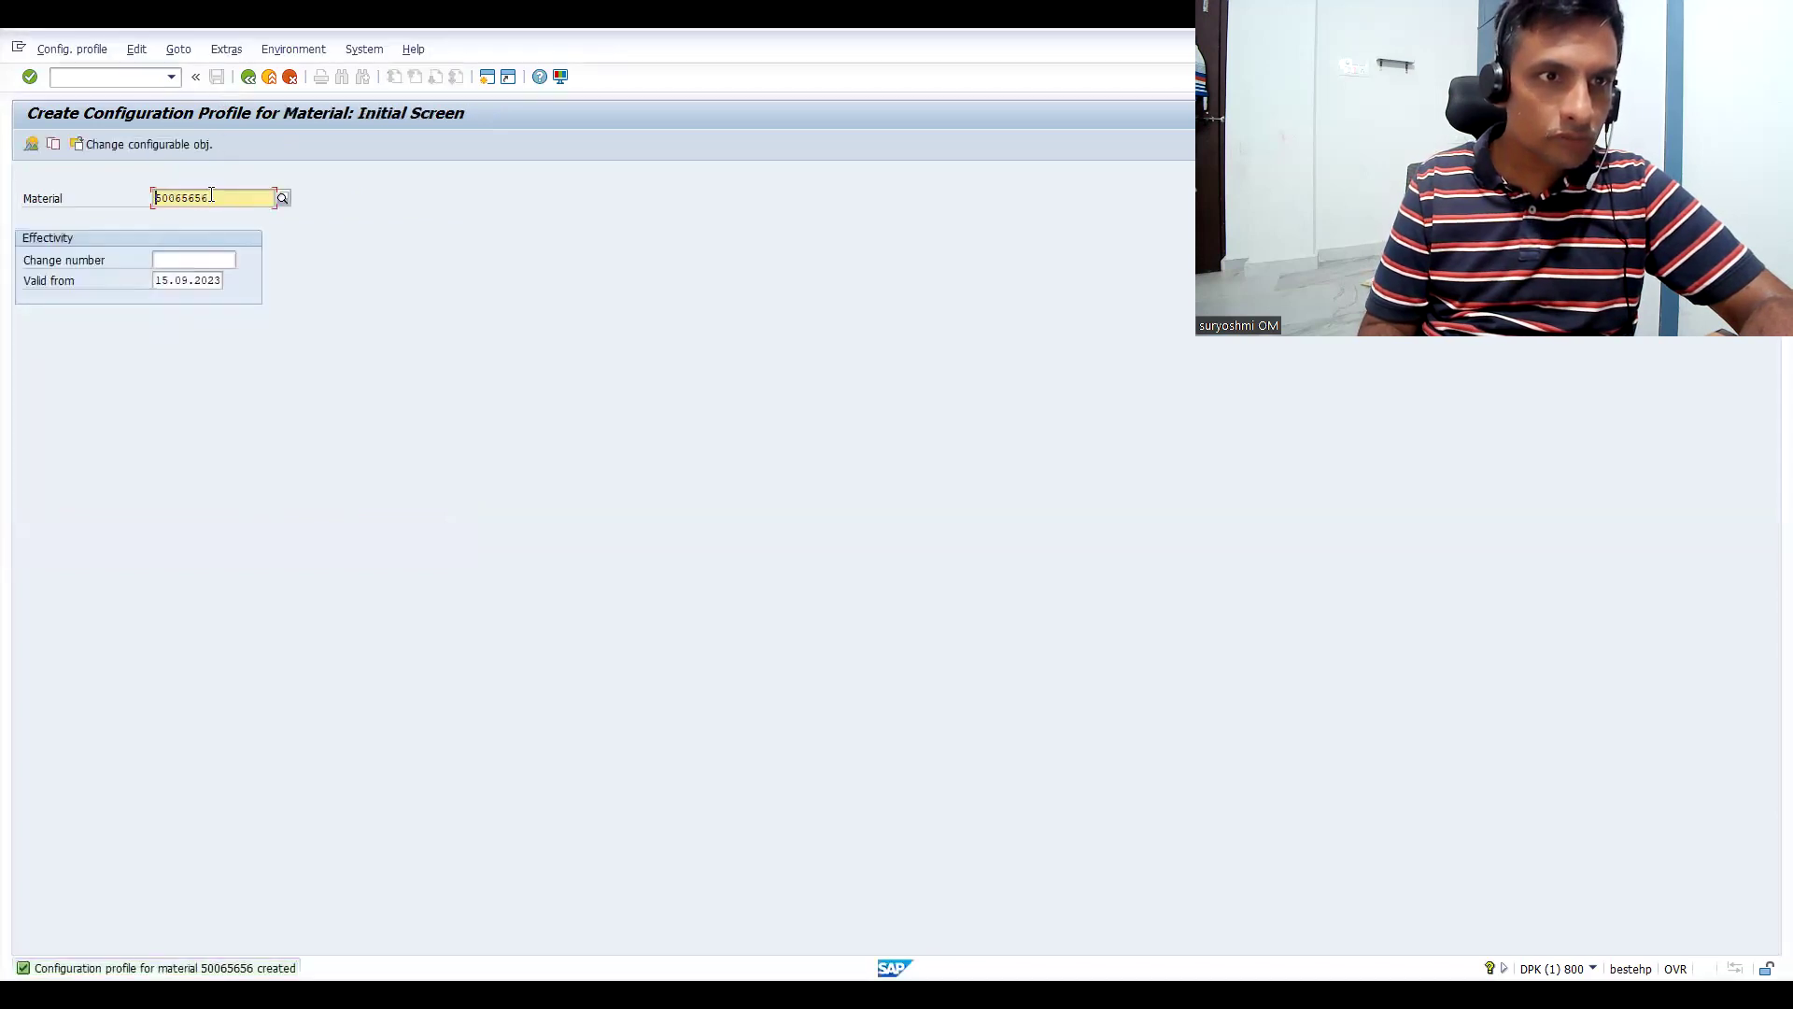
# - Reopen the profile for material 50065656 and switch to Change Configuration Profile
pyautogui.click(101, 148)
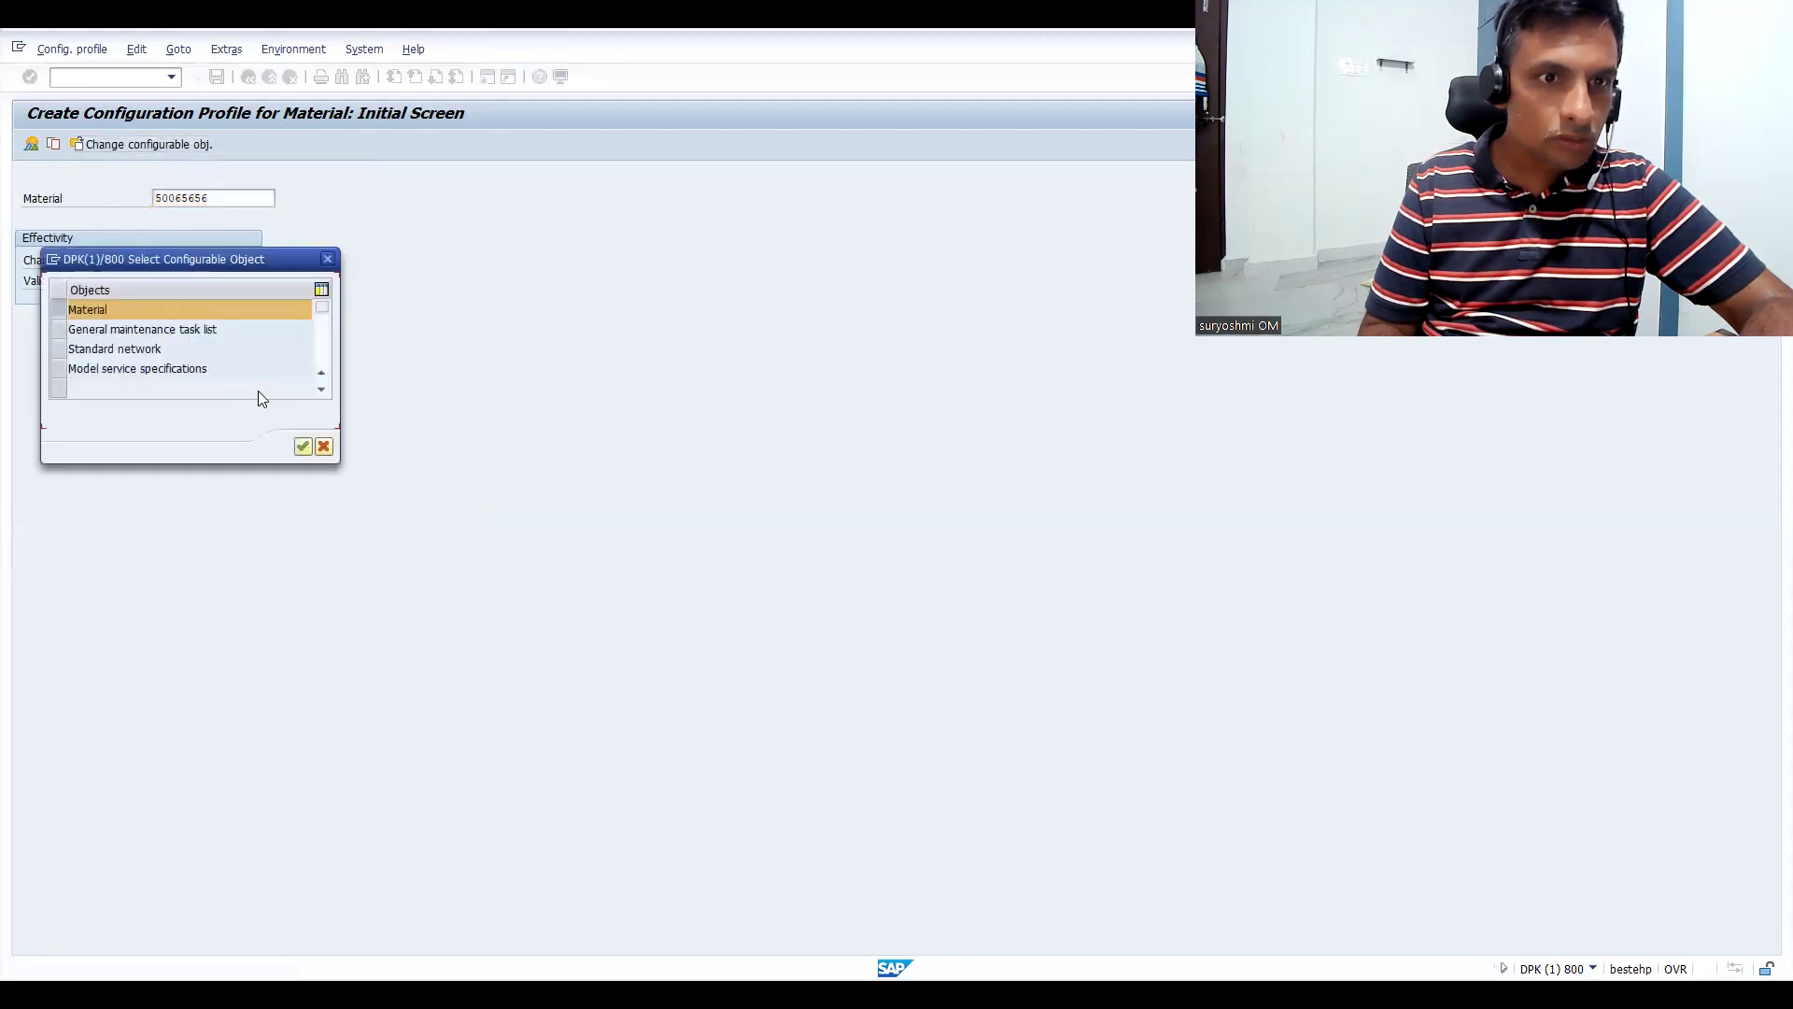
pyautogui.click(304, 447)
pyautogui.click(31, 144)
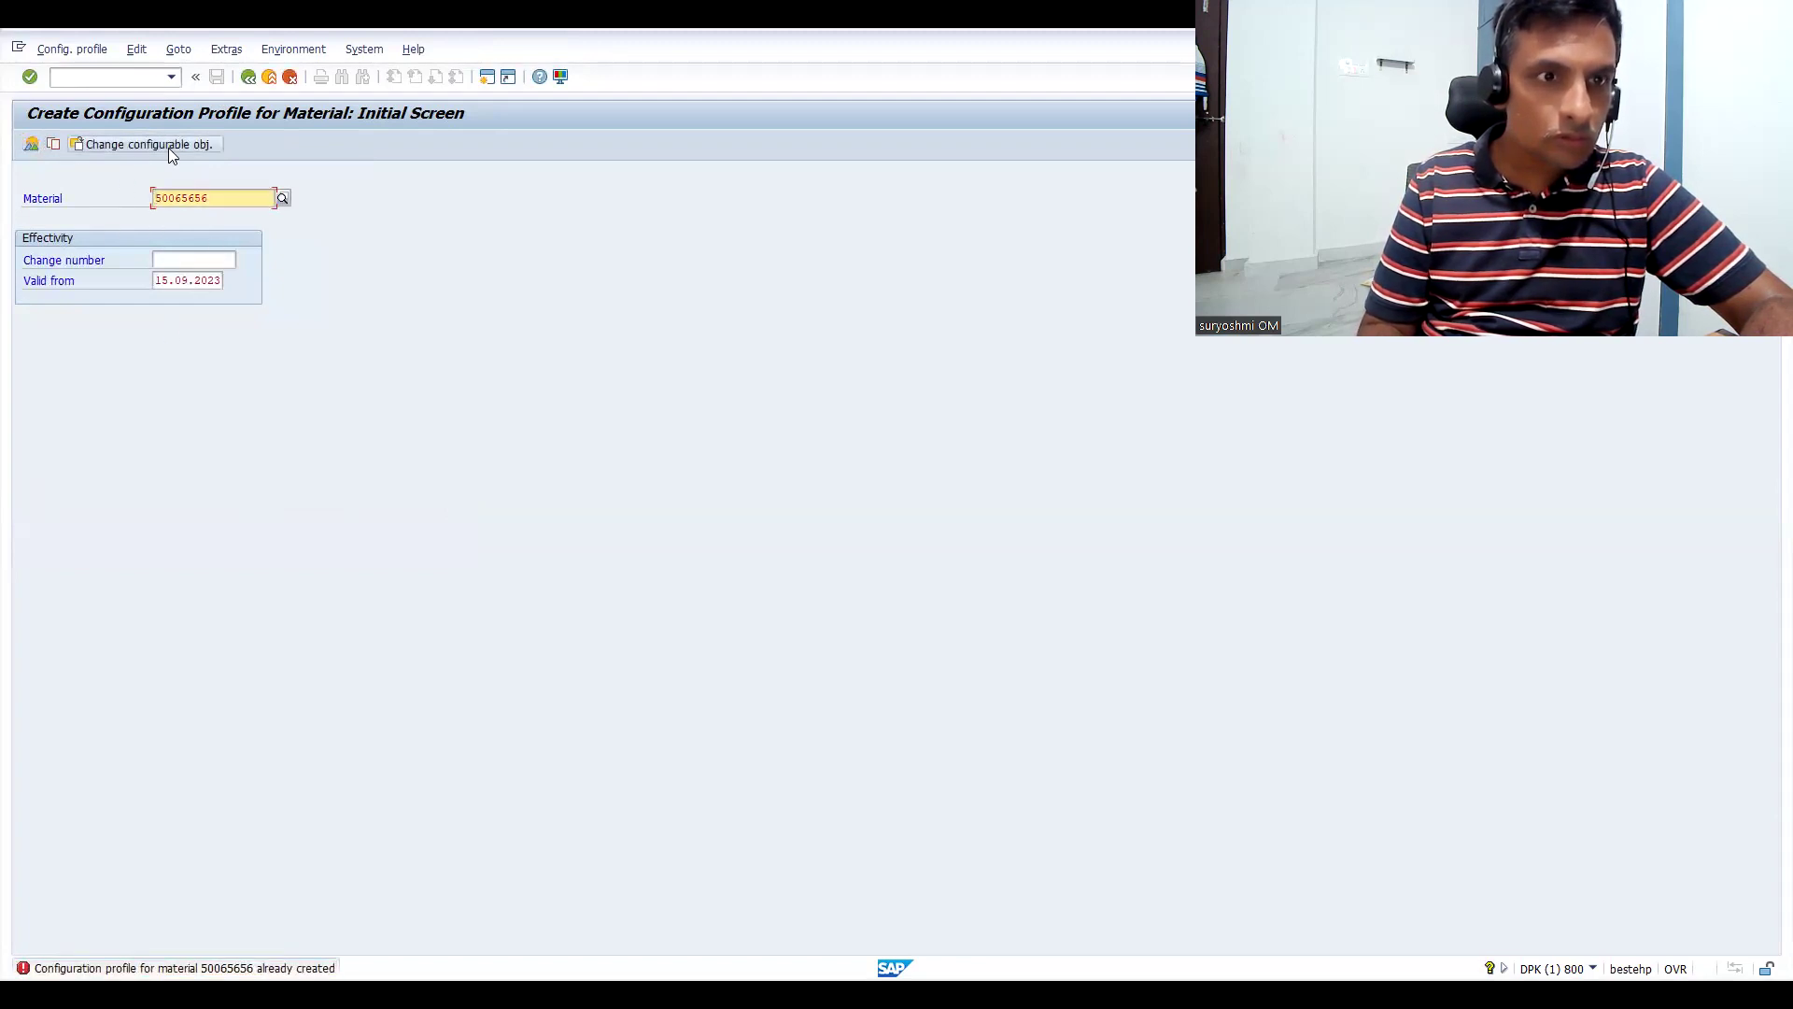
pyautogui.click(67, 52)
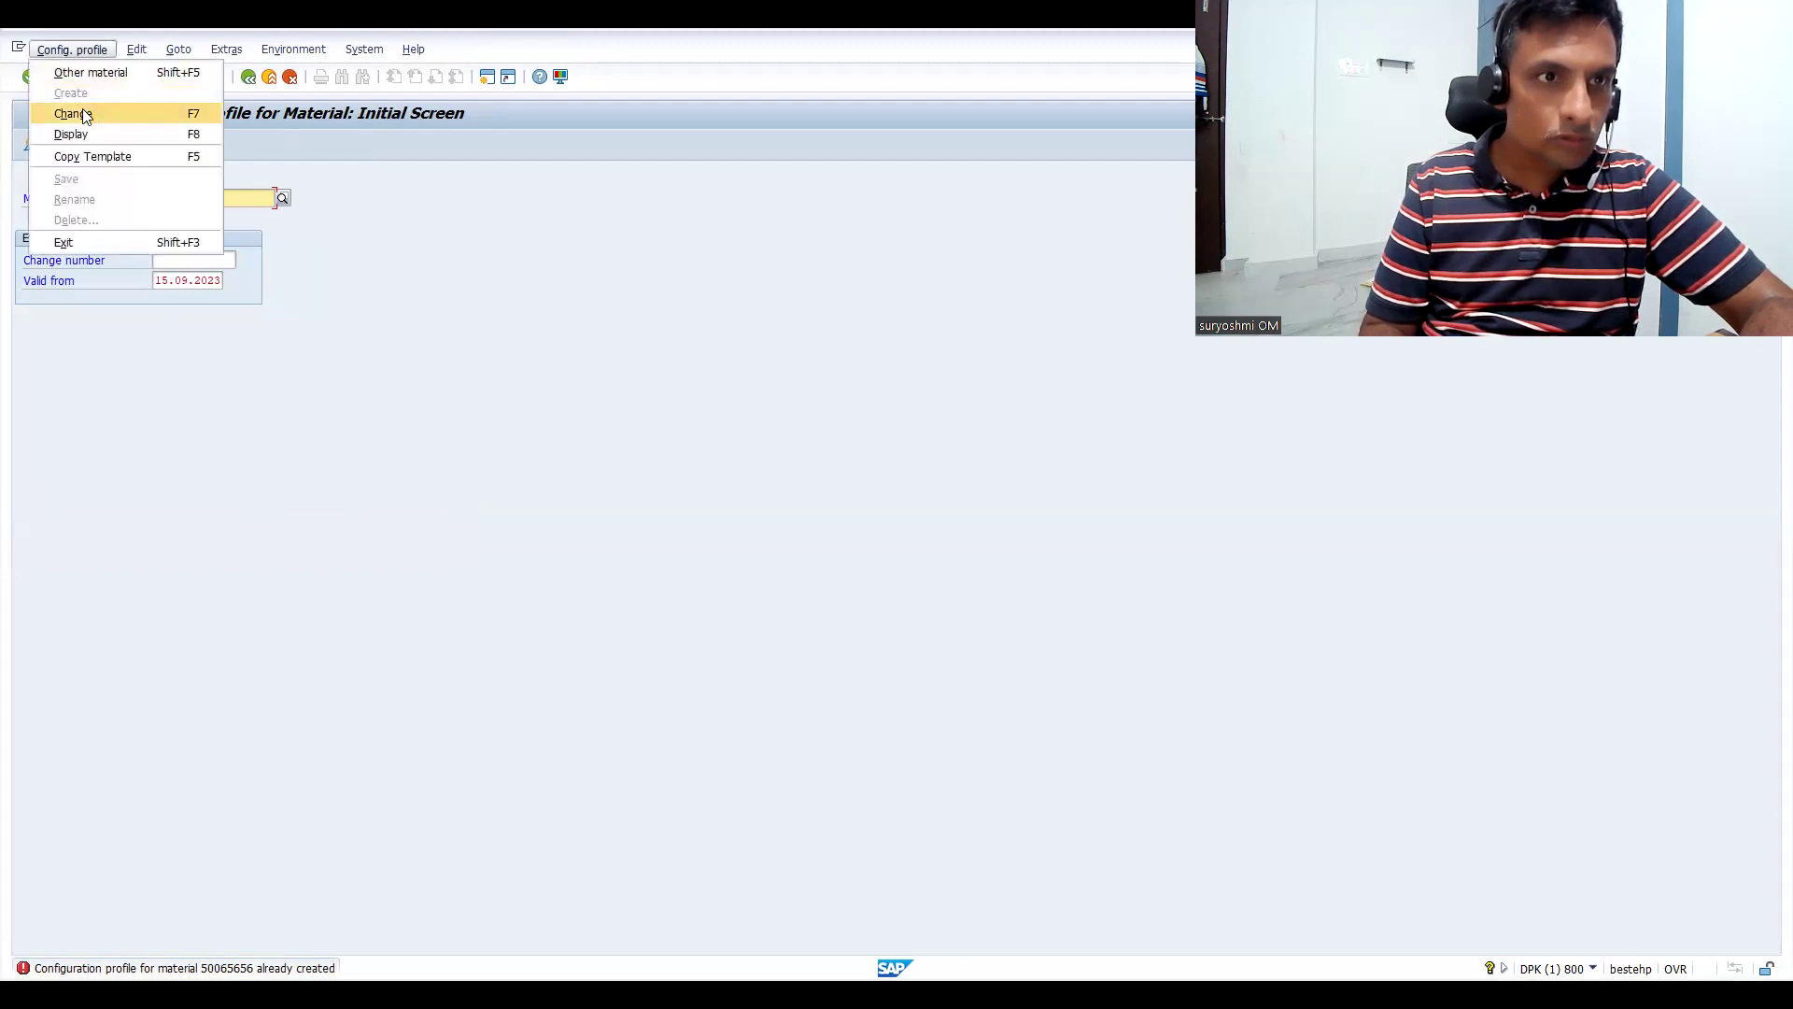
pyautogui.click(82, 110)
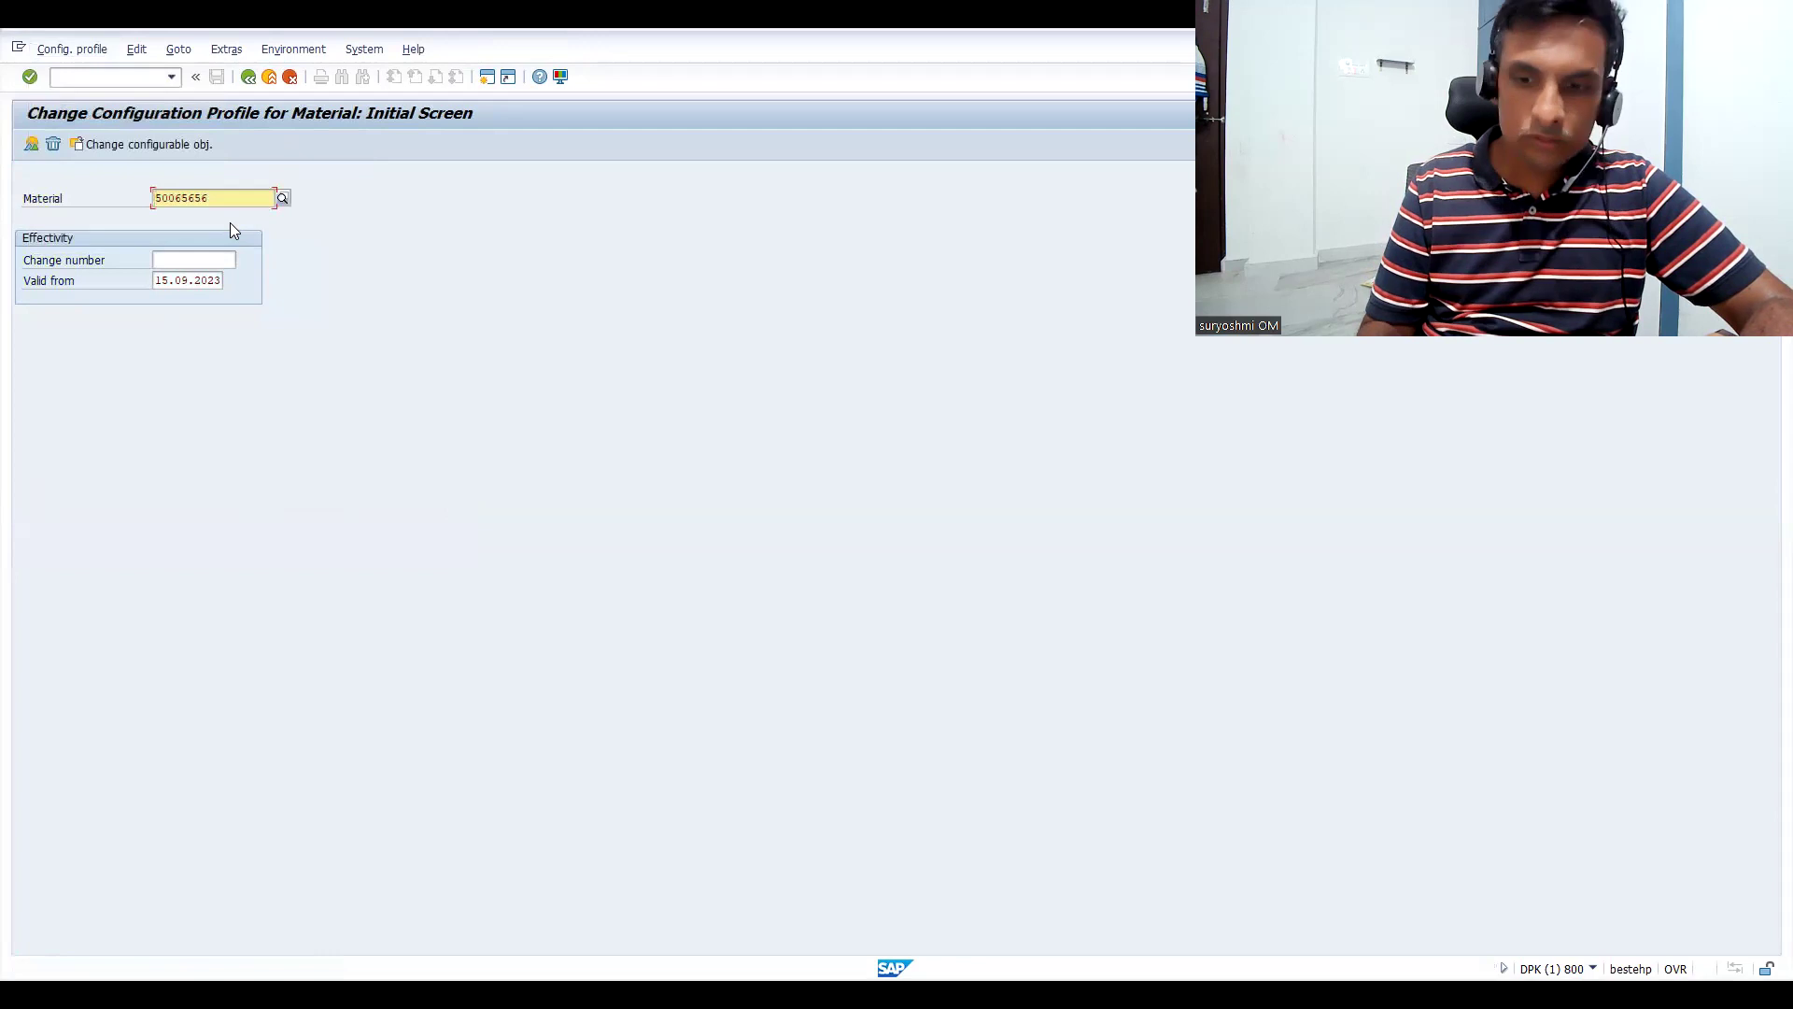
pyautogui.press('Return')
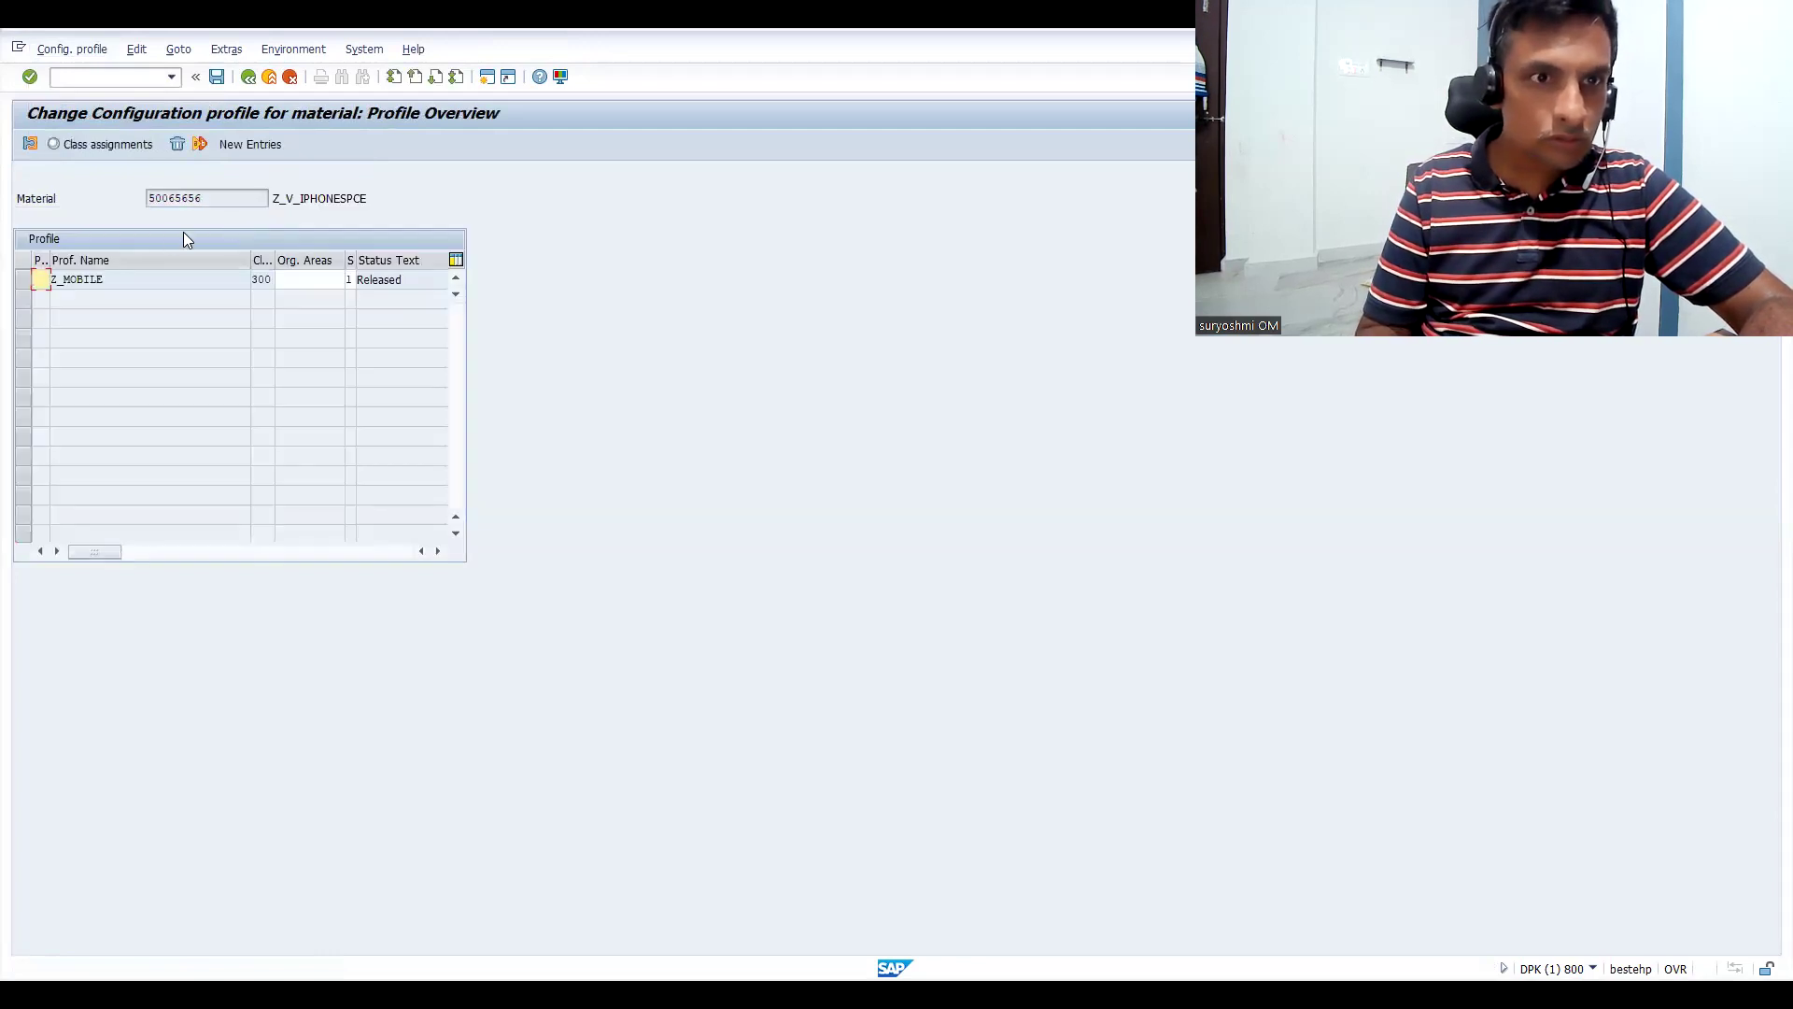
pyautogui.click(312, 277)
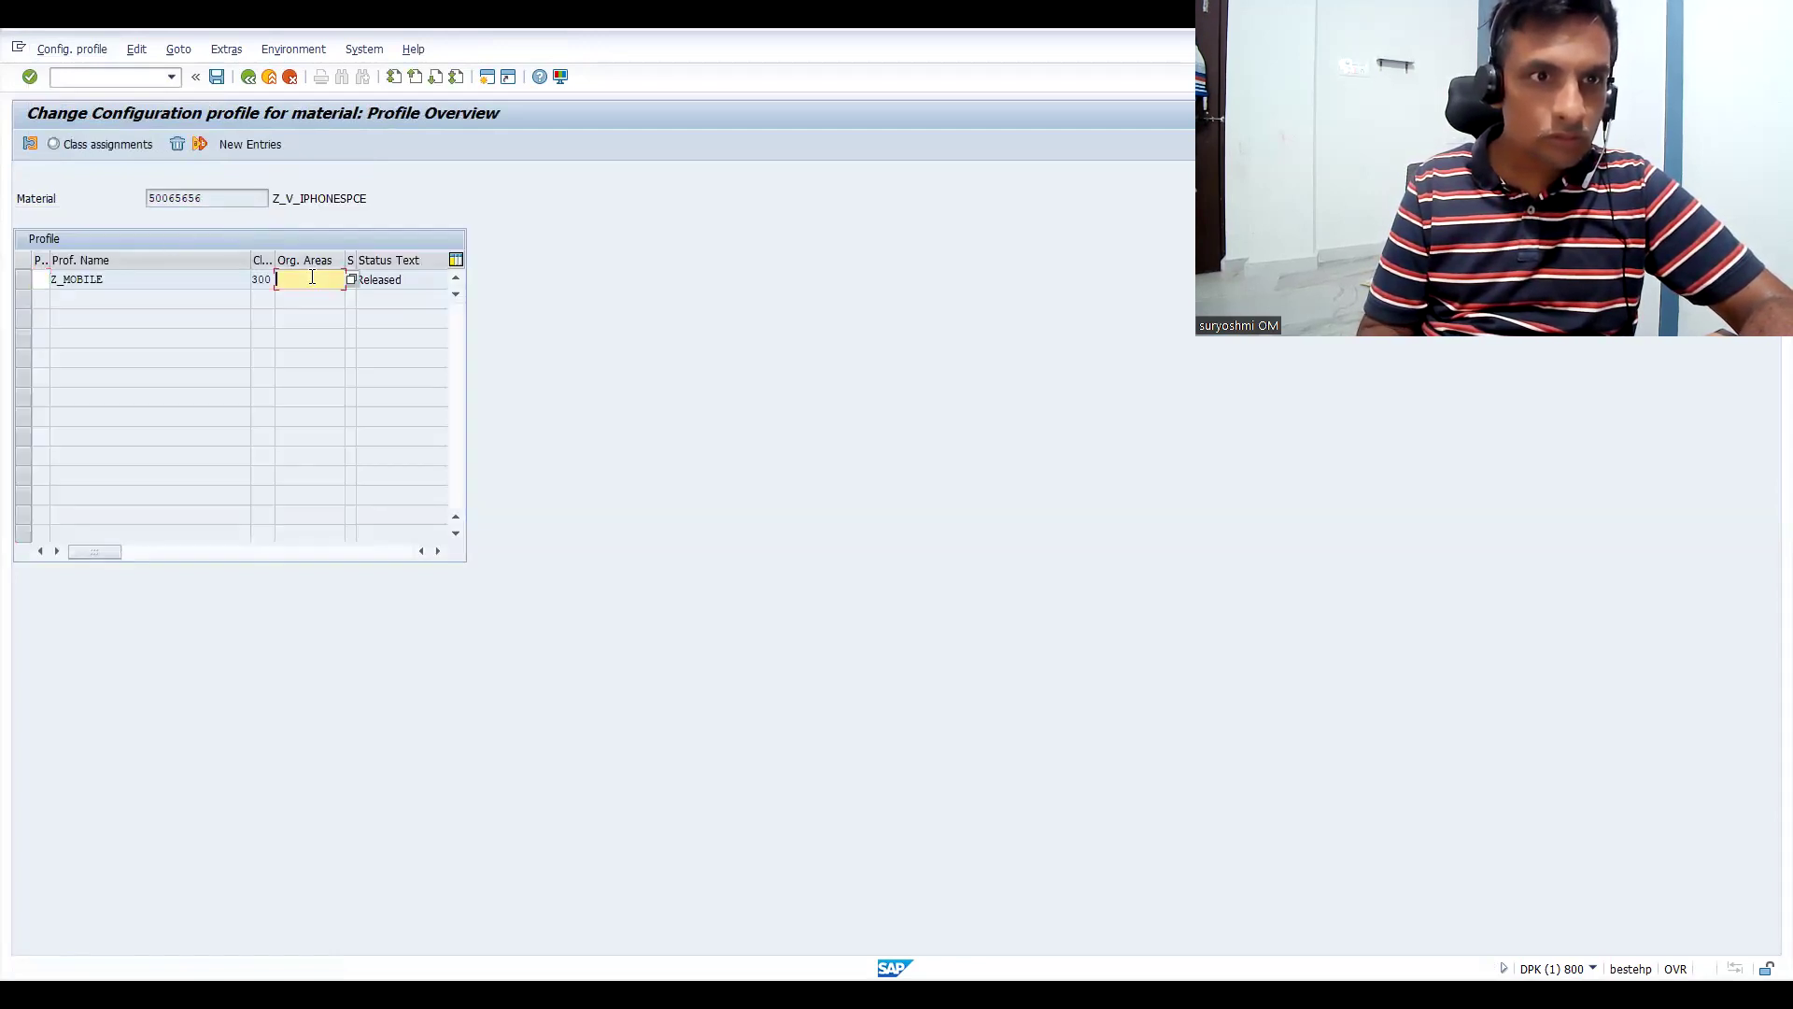
pyautogui.click(107, 143)
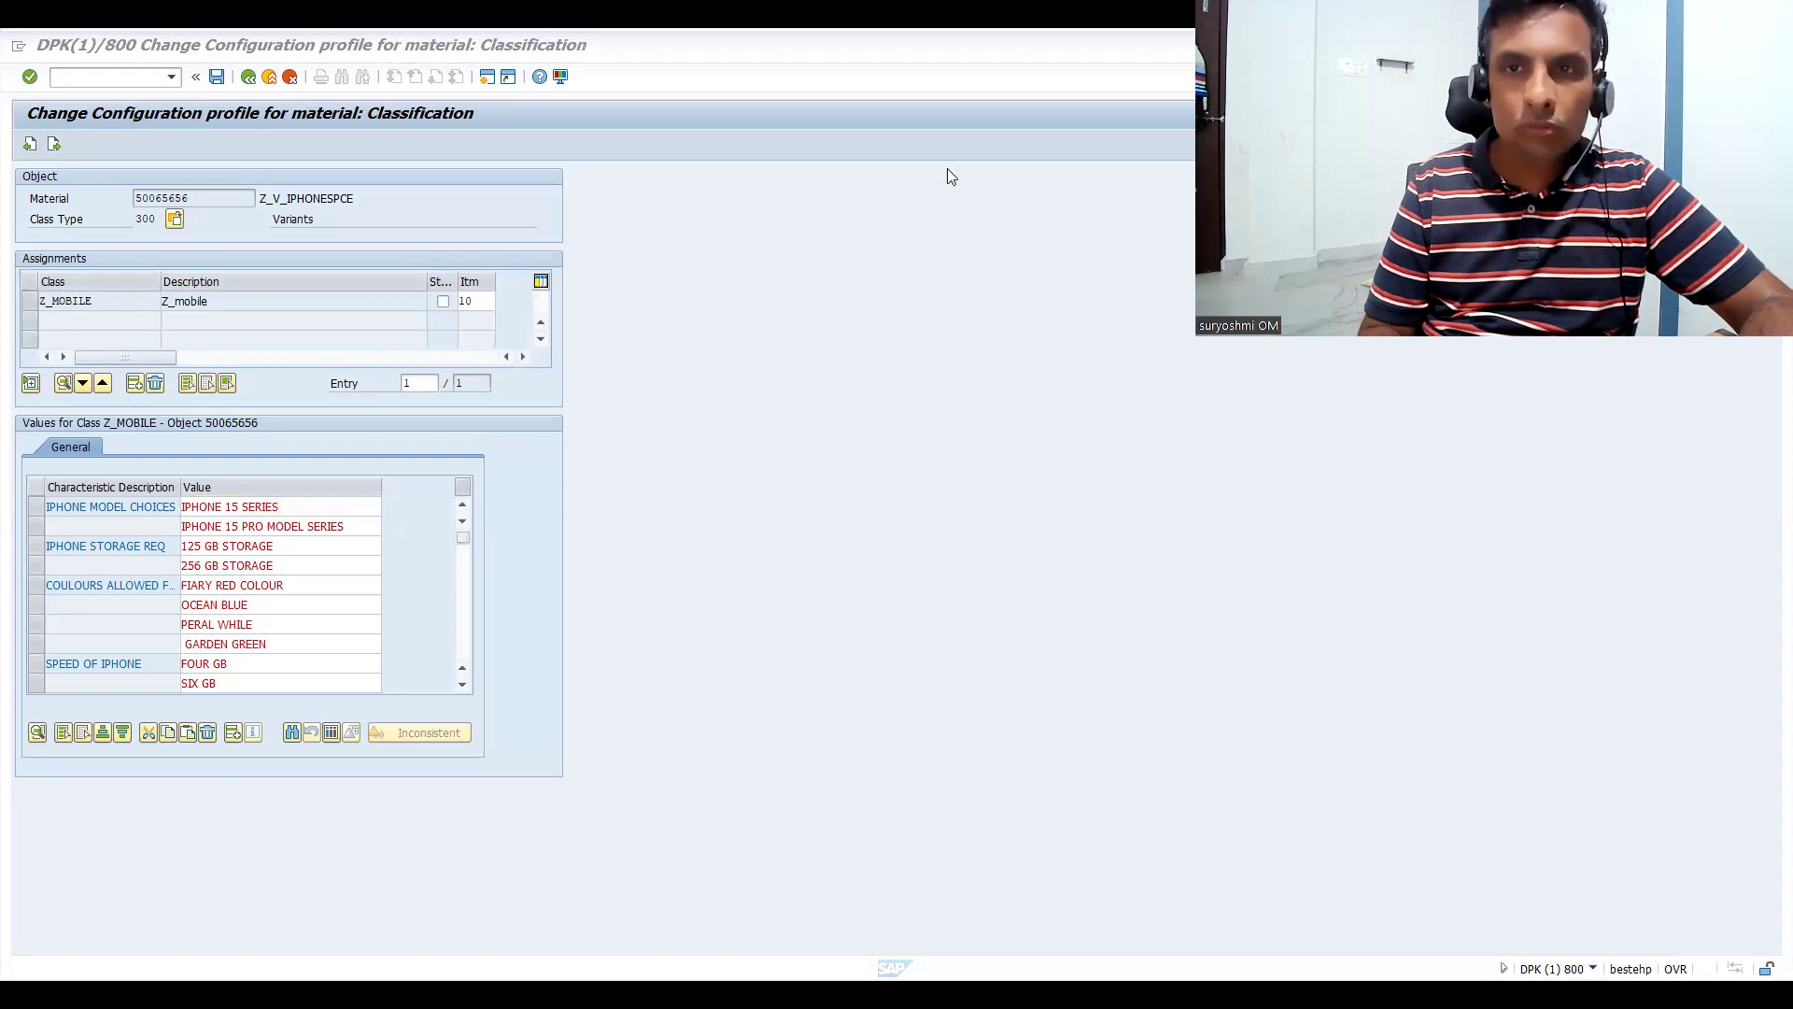
pyautogui.press('F3')
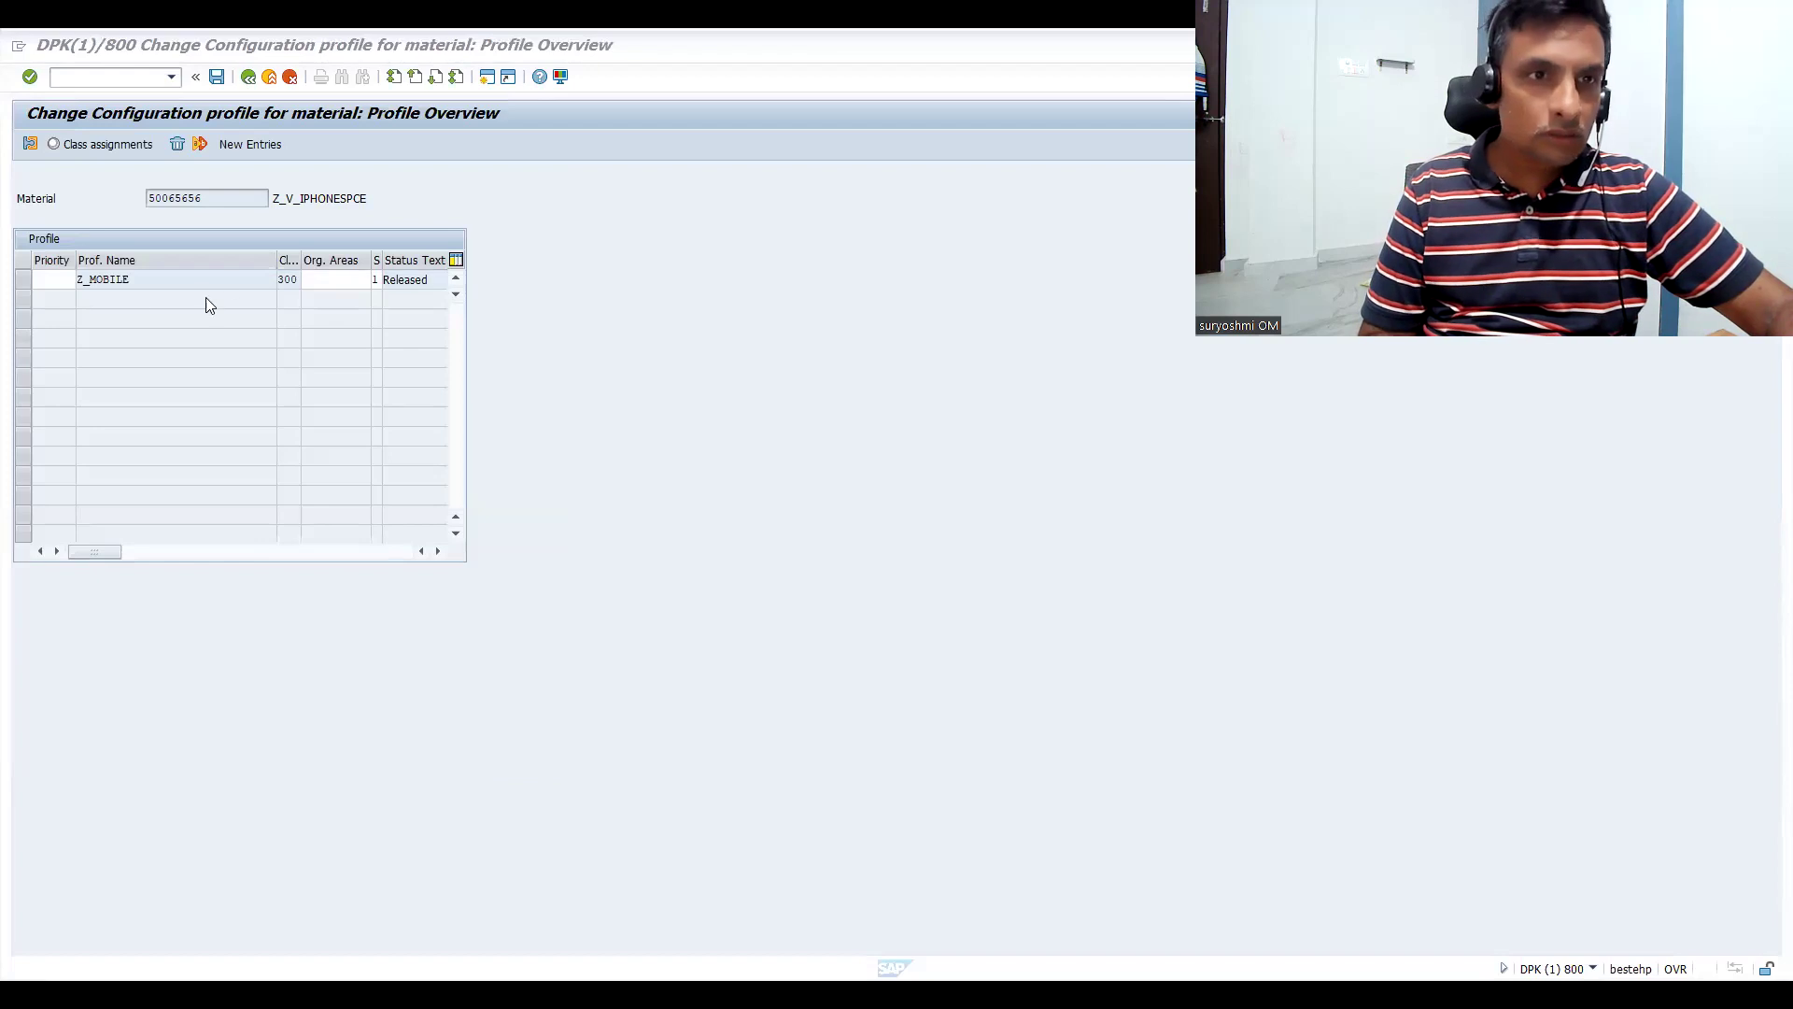
# - Set Z_MOBILE's process to Sales Order (SET) with BOM application SD01
pyautogui.doubleClick(138, 278)
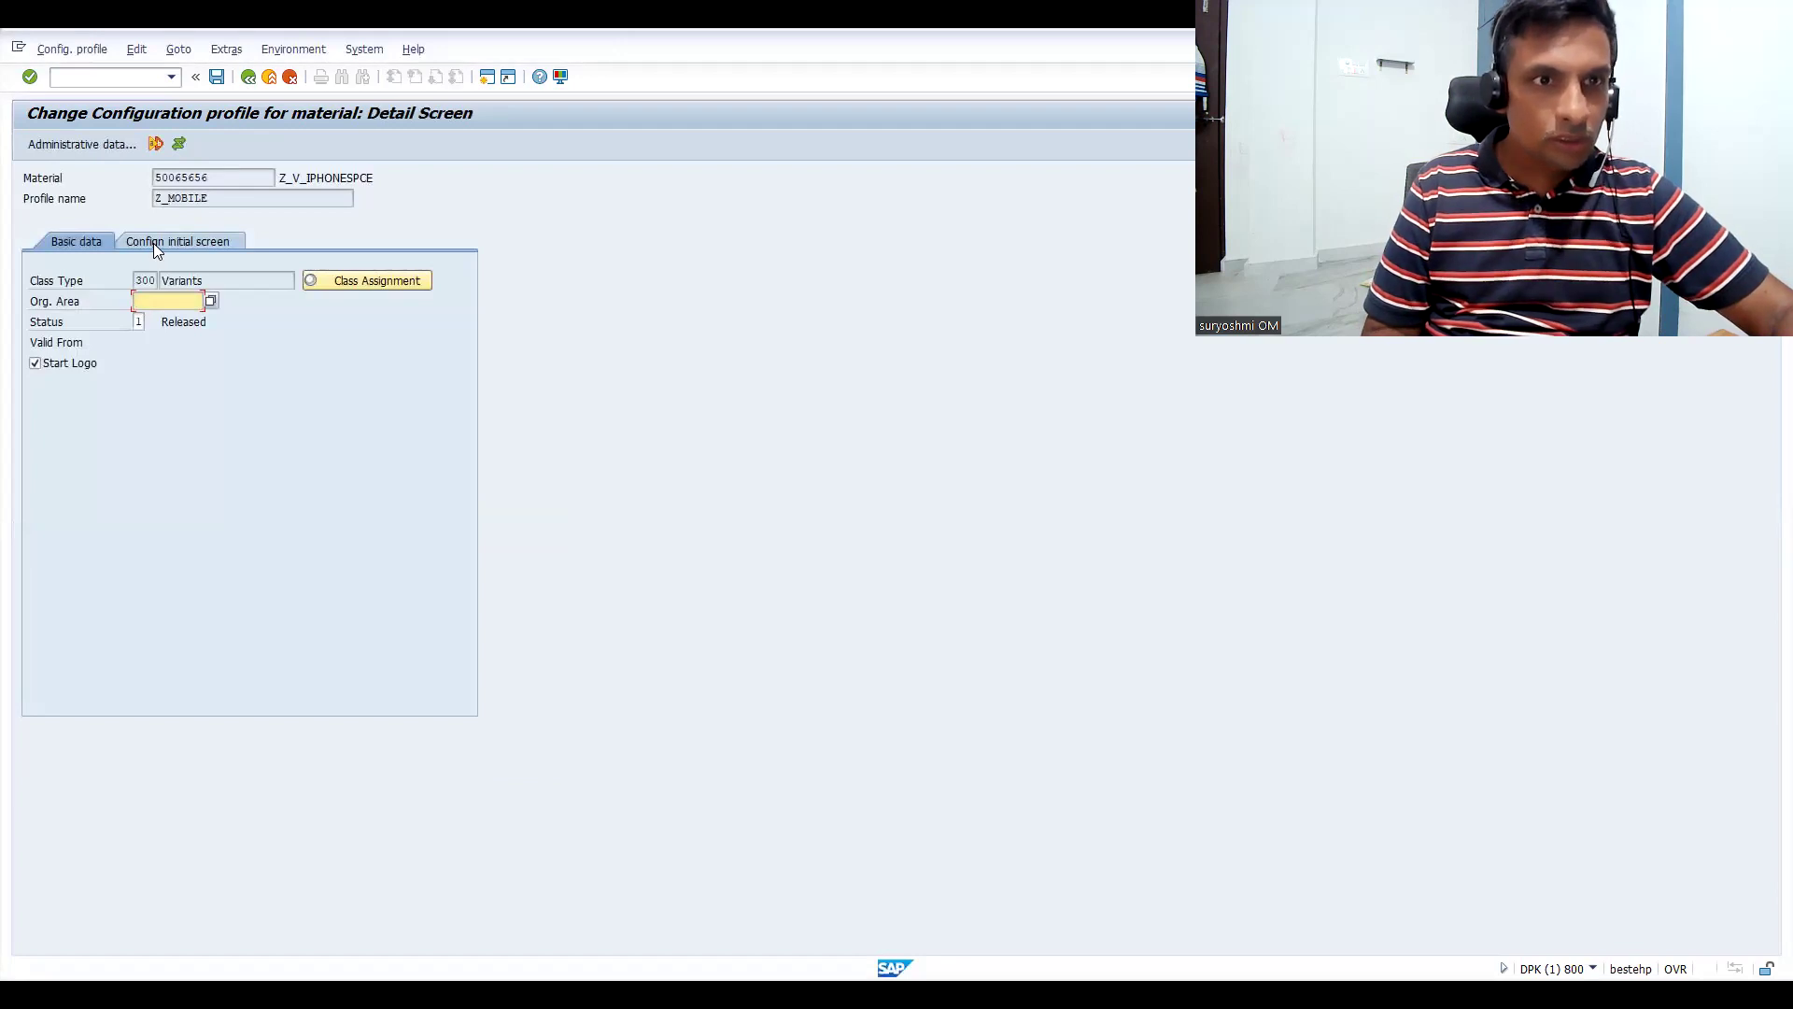
pyautogui.click(153, 243)
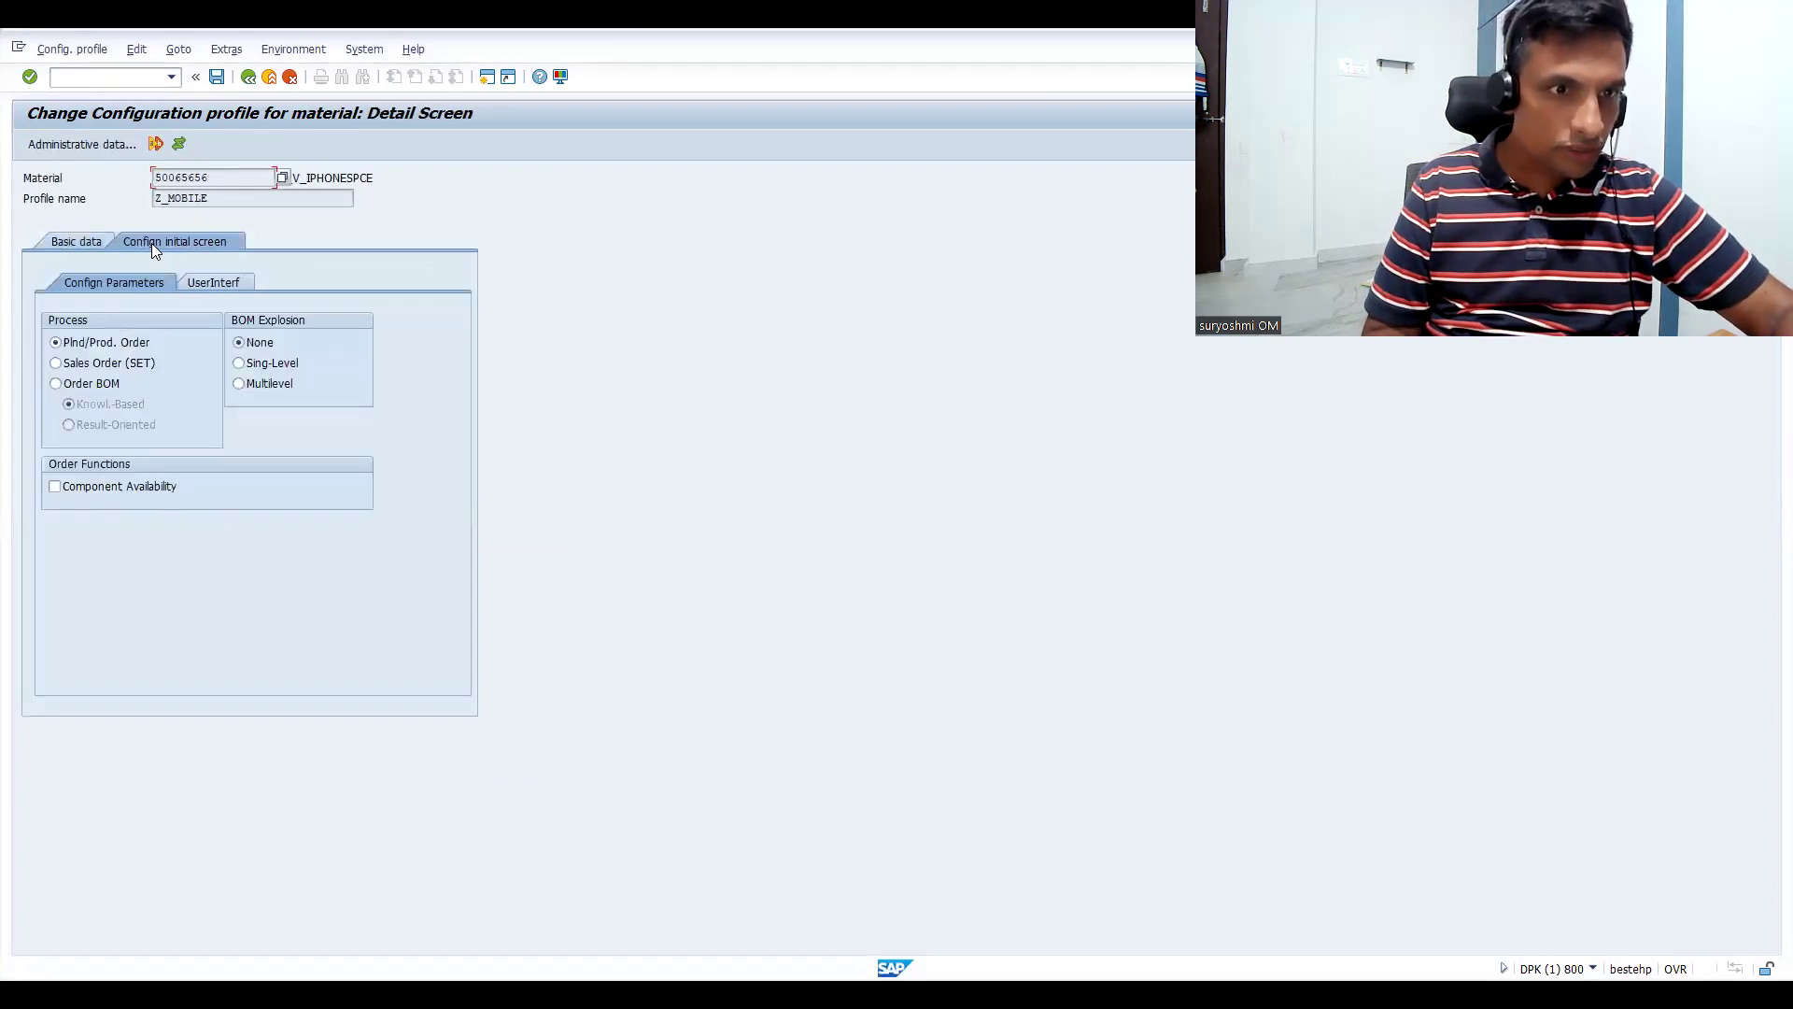
pyautogui.click(58, 362)
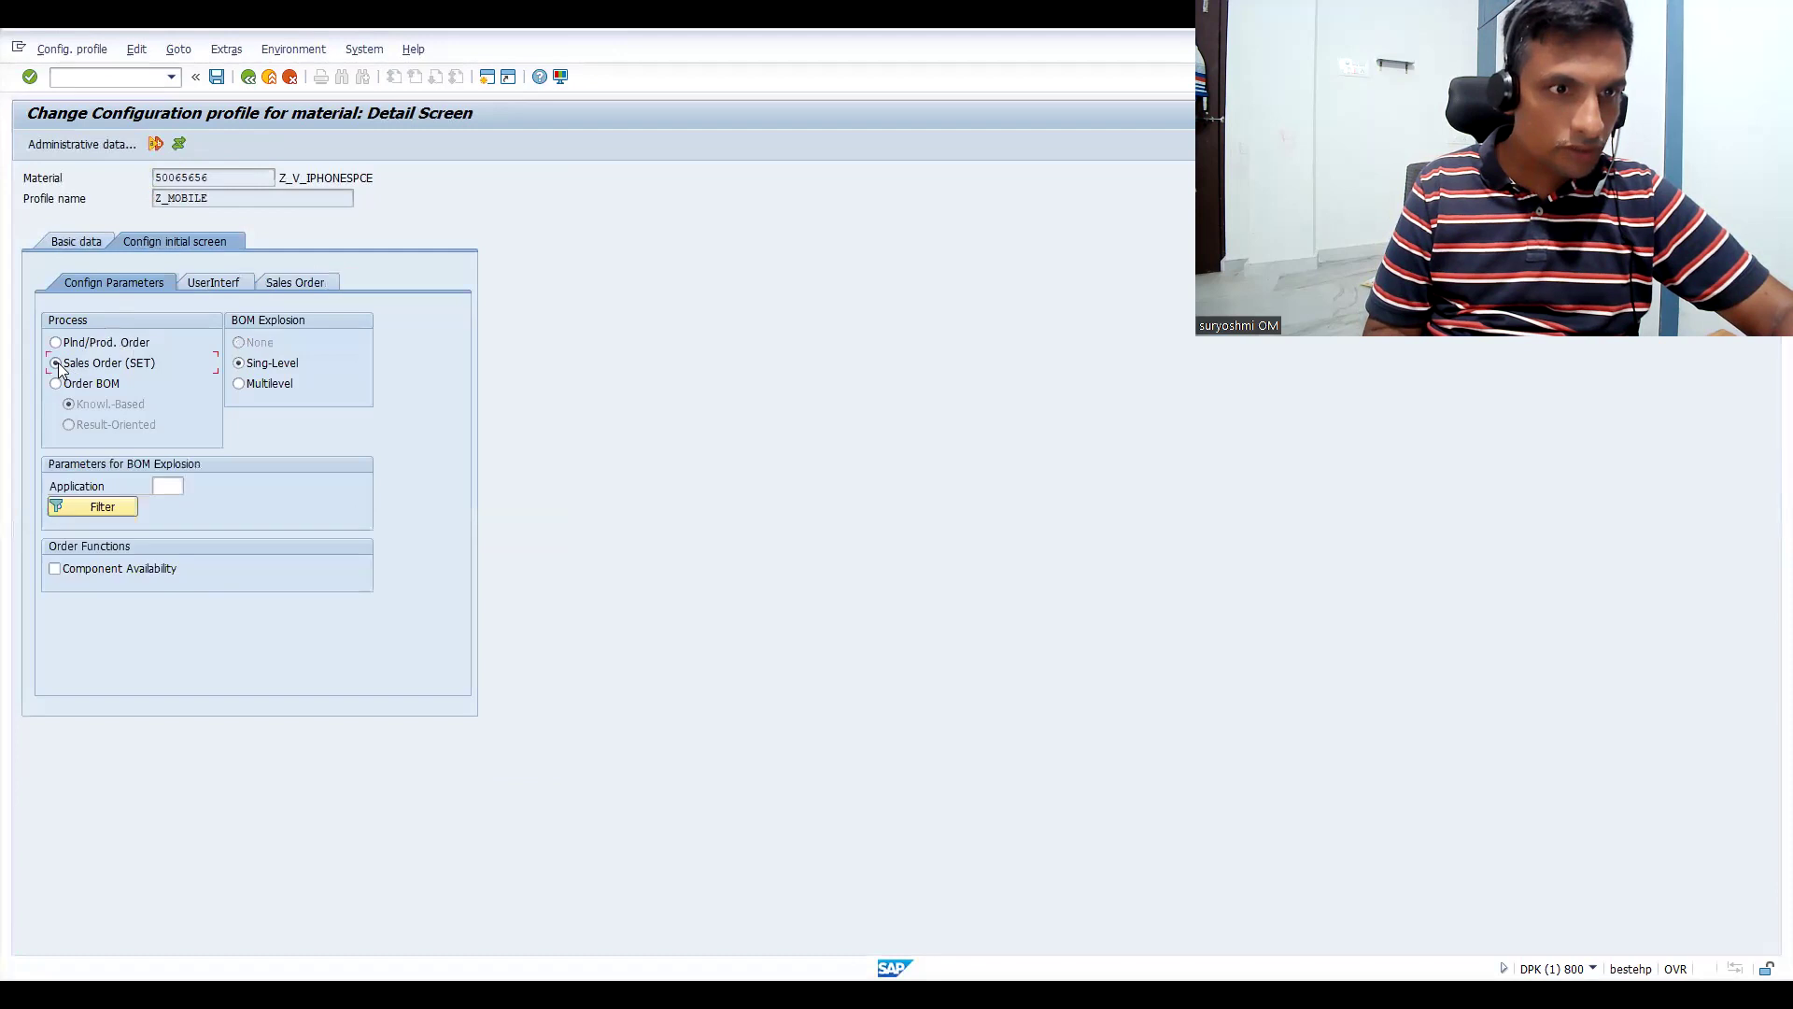
pyautogui.click(169, 485)
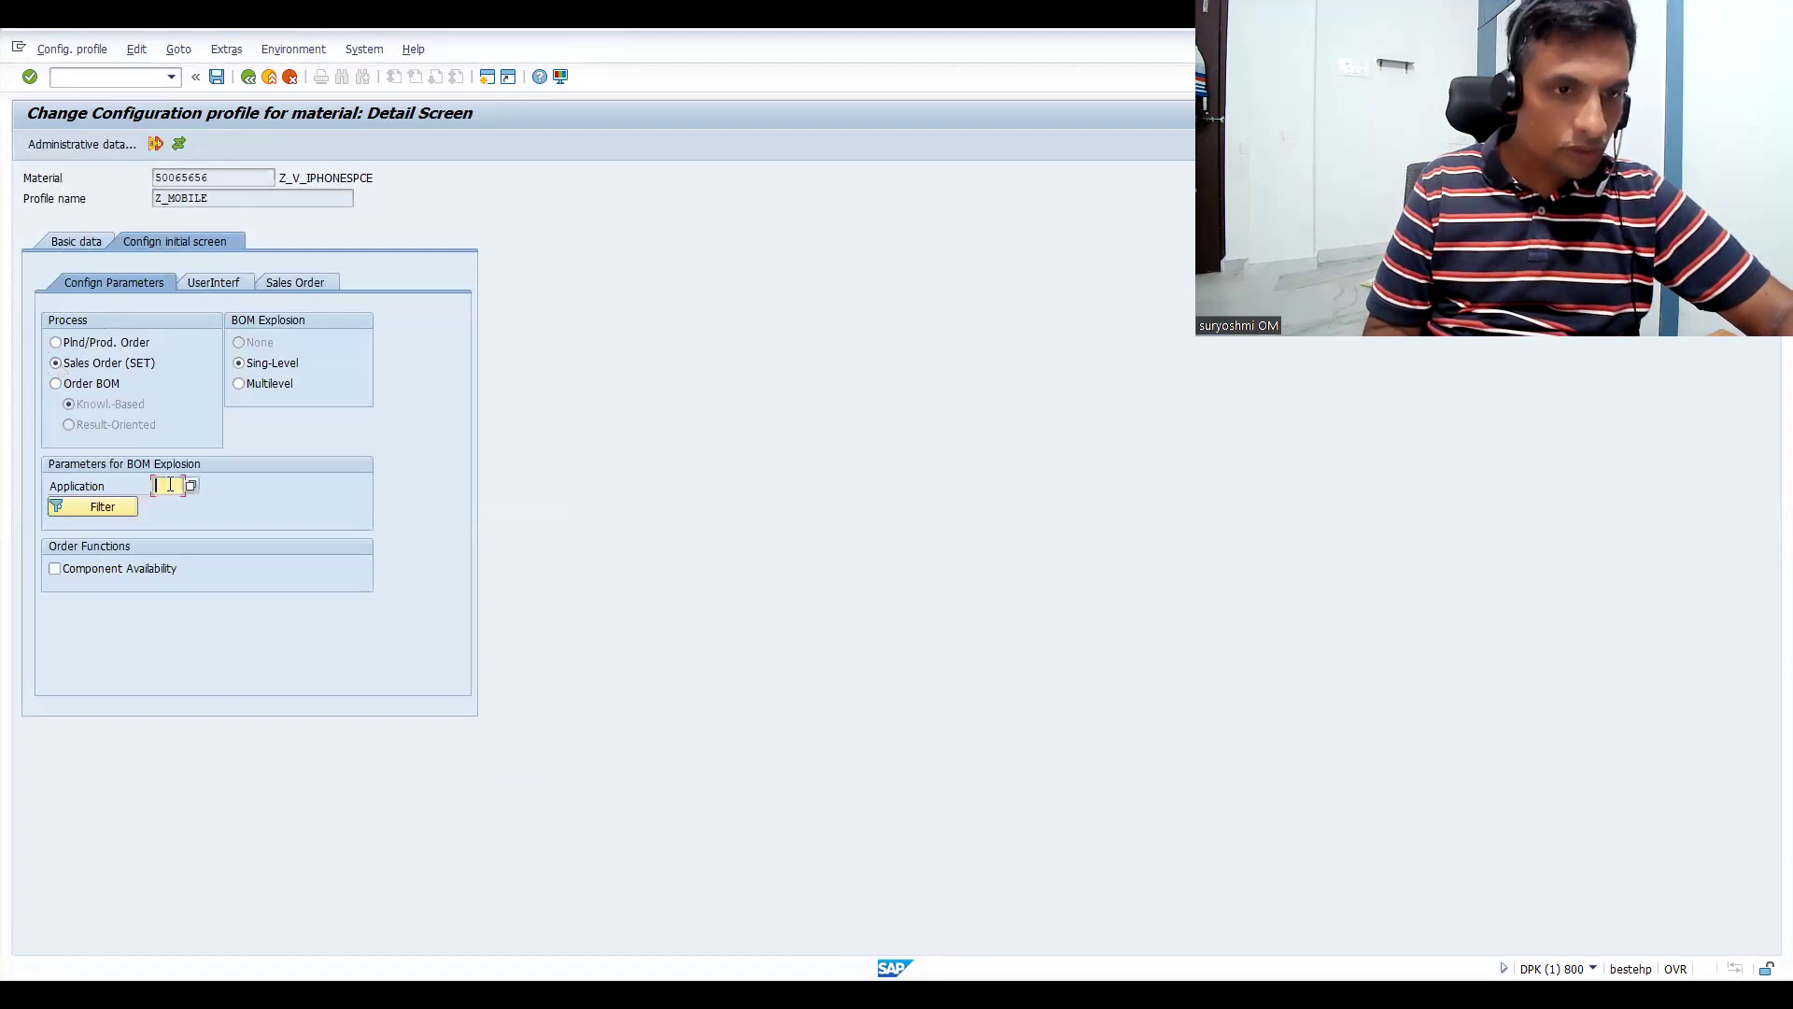
pyautogui.click(190, 486)
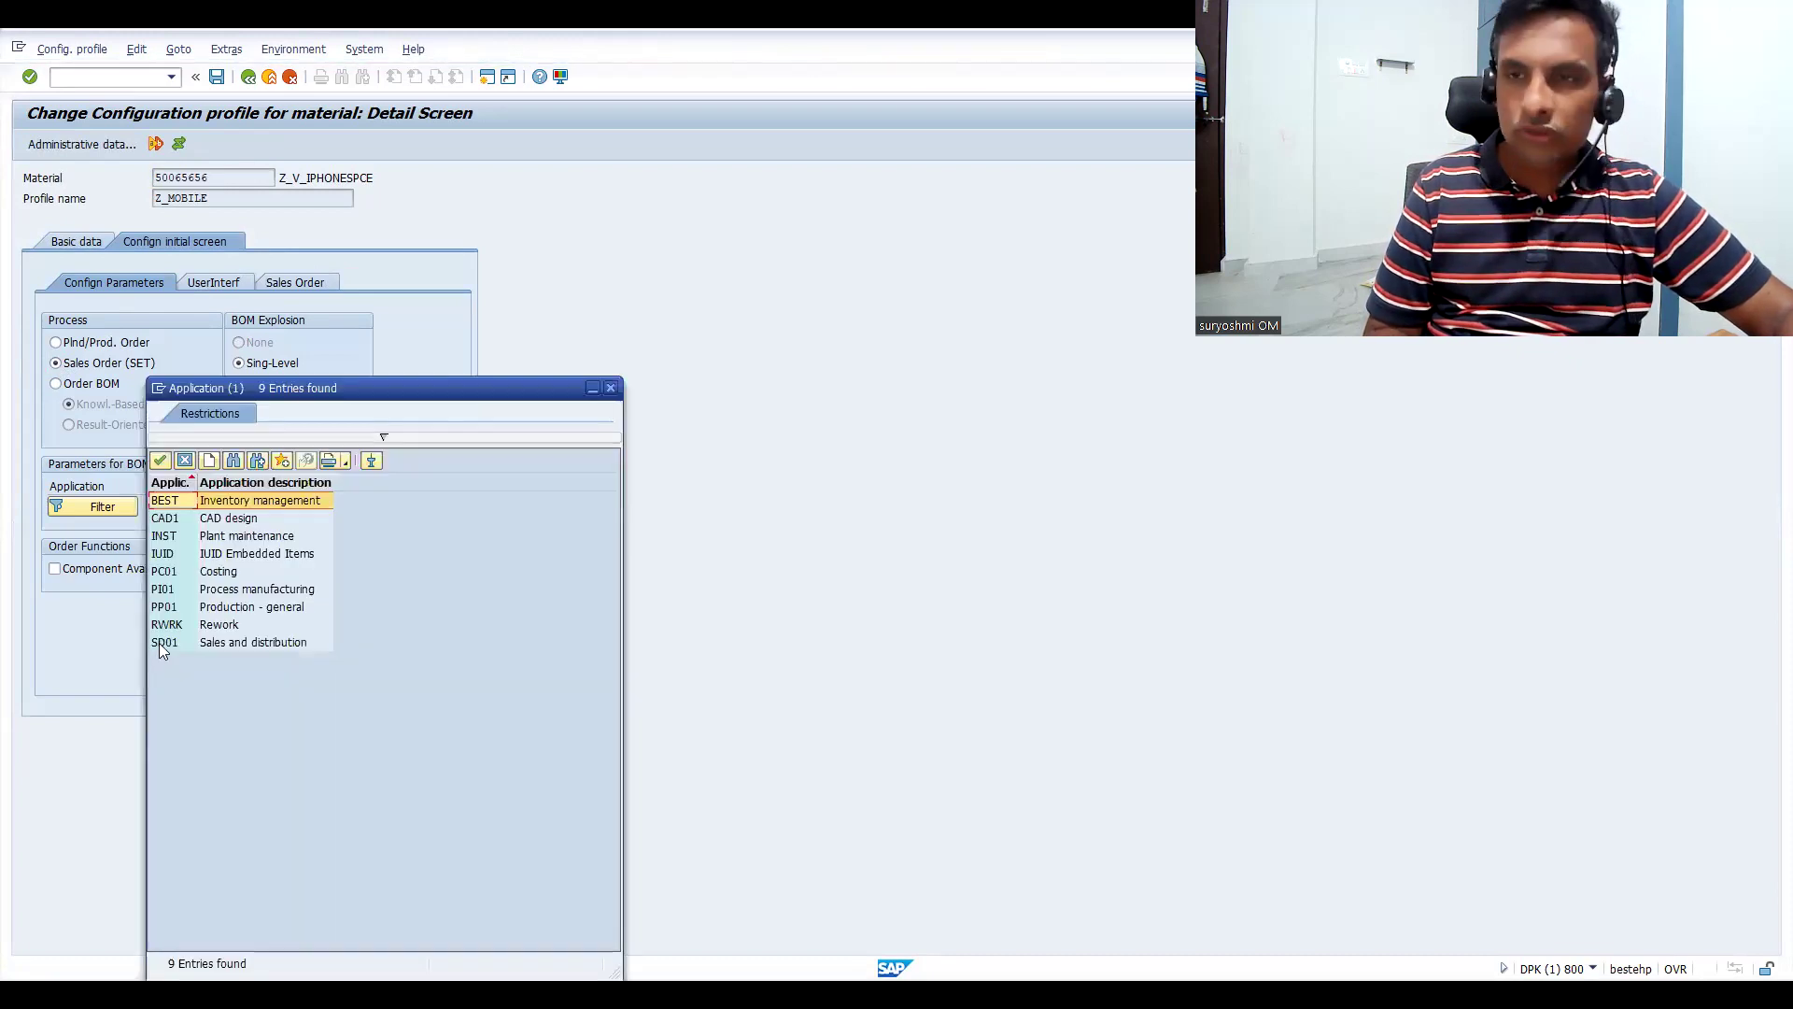
pyautogui.click(159, 643)
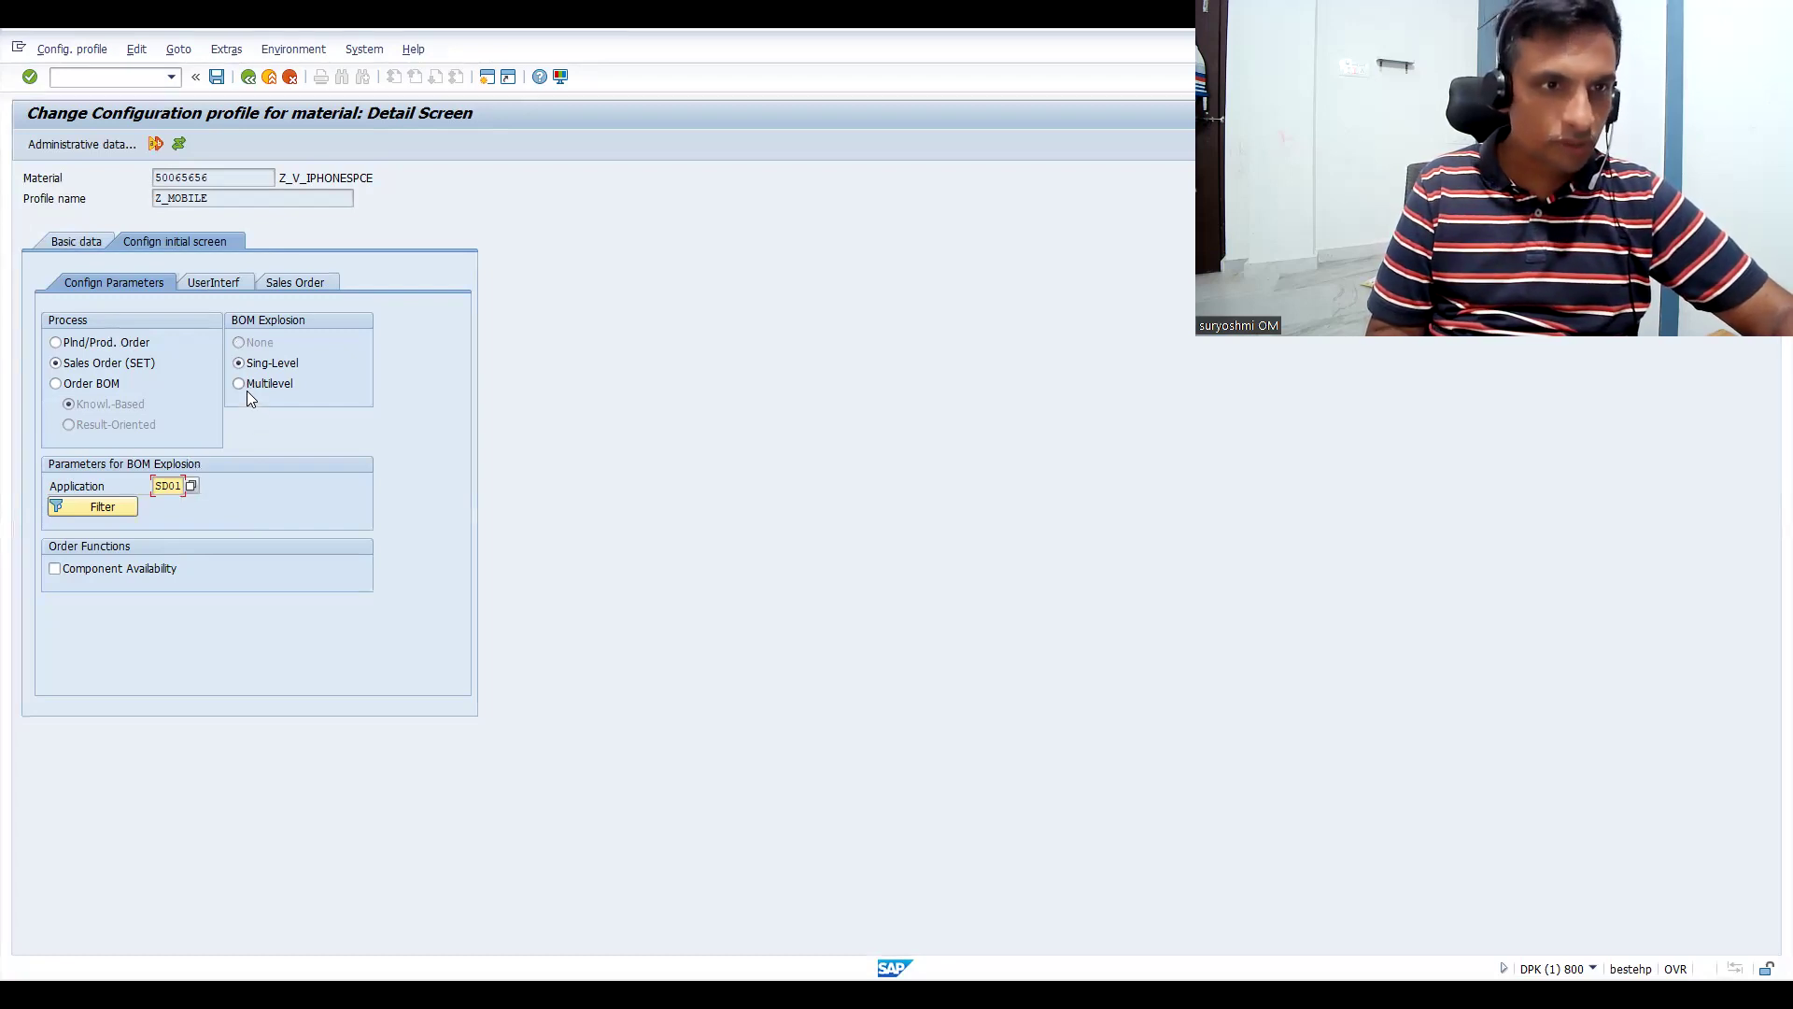
# - Allow manual changes in sales orders and save the configuration profile
pyautogui.click(207, 280)
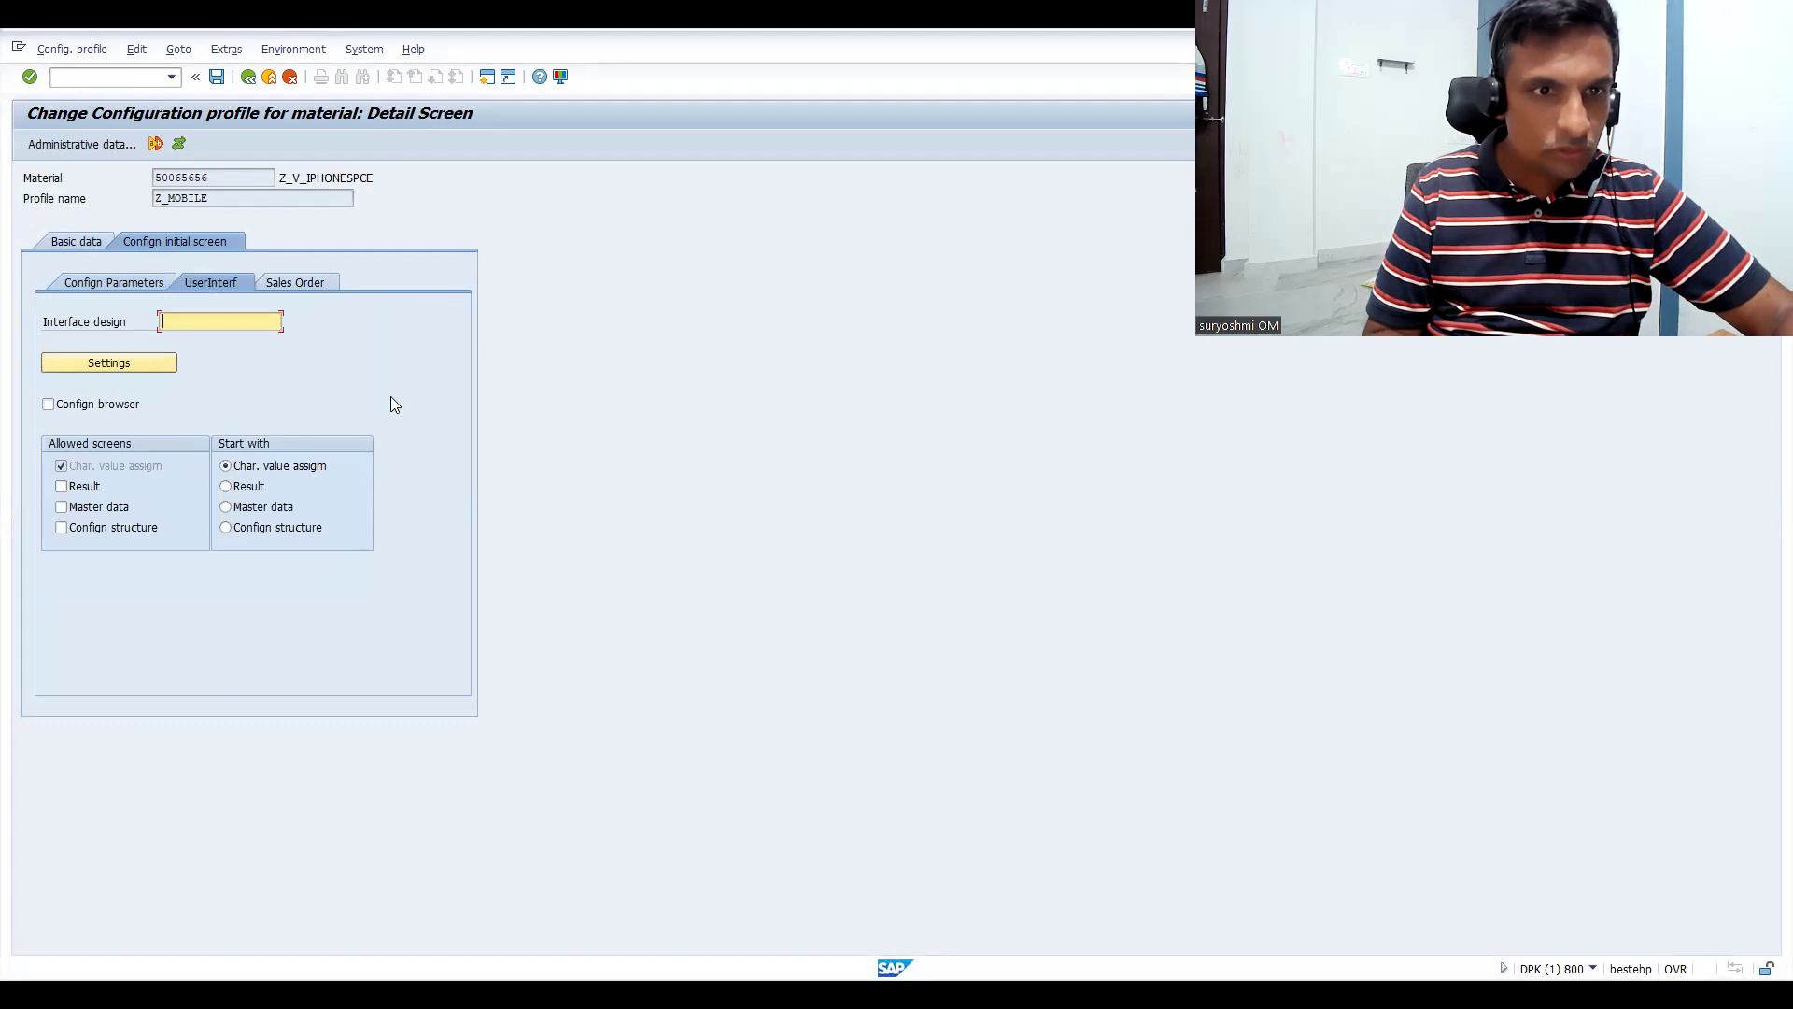
pyautogui.click(301, 283)
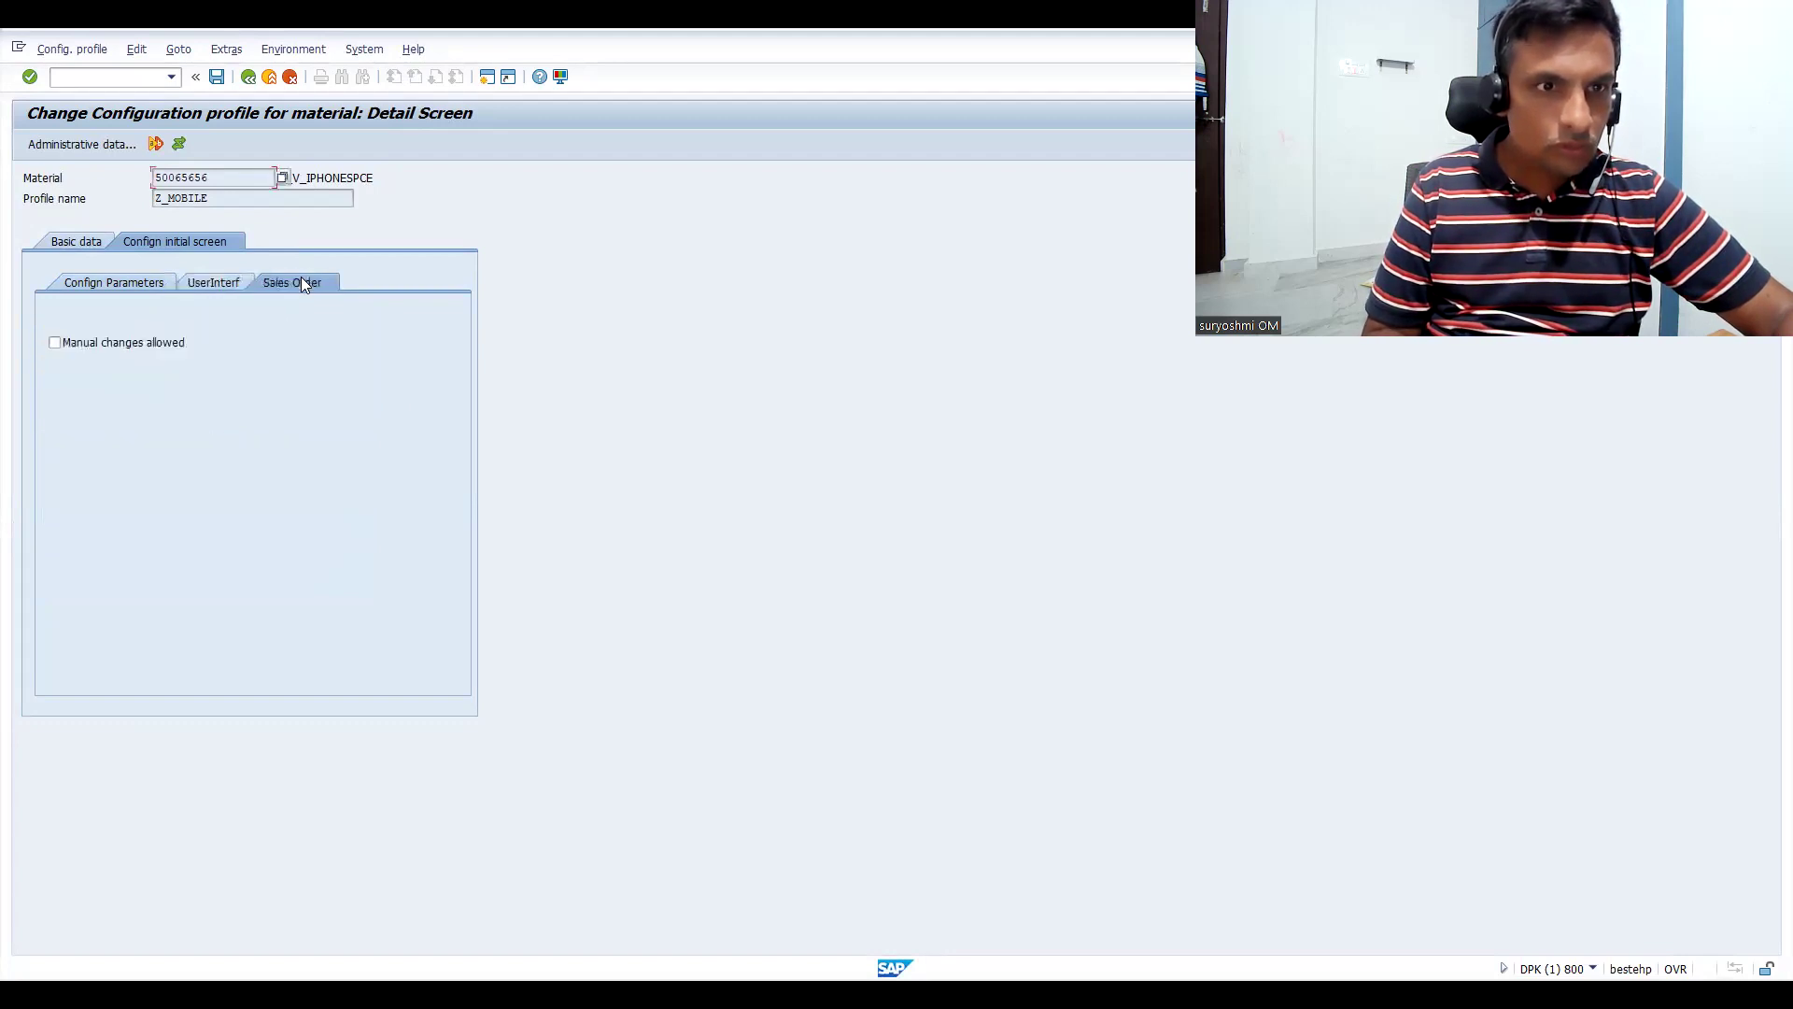
pyautogui.click(218, 285)
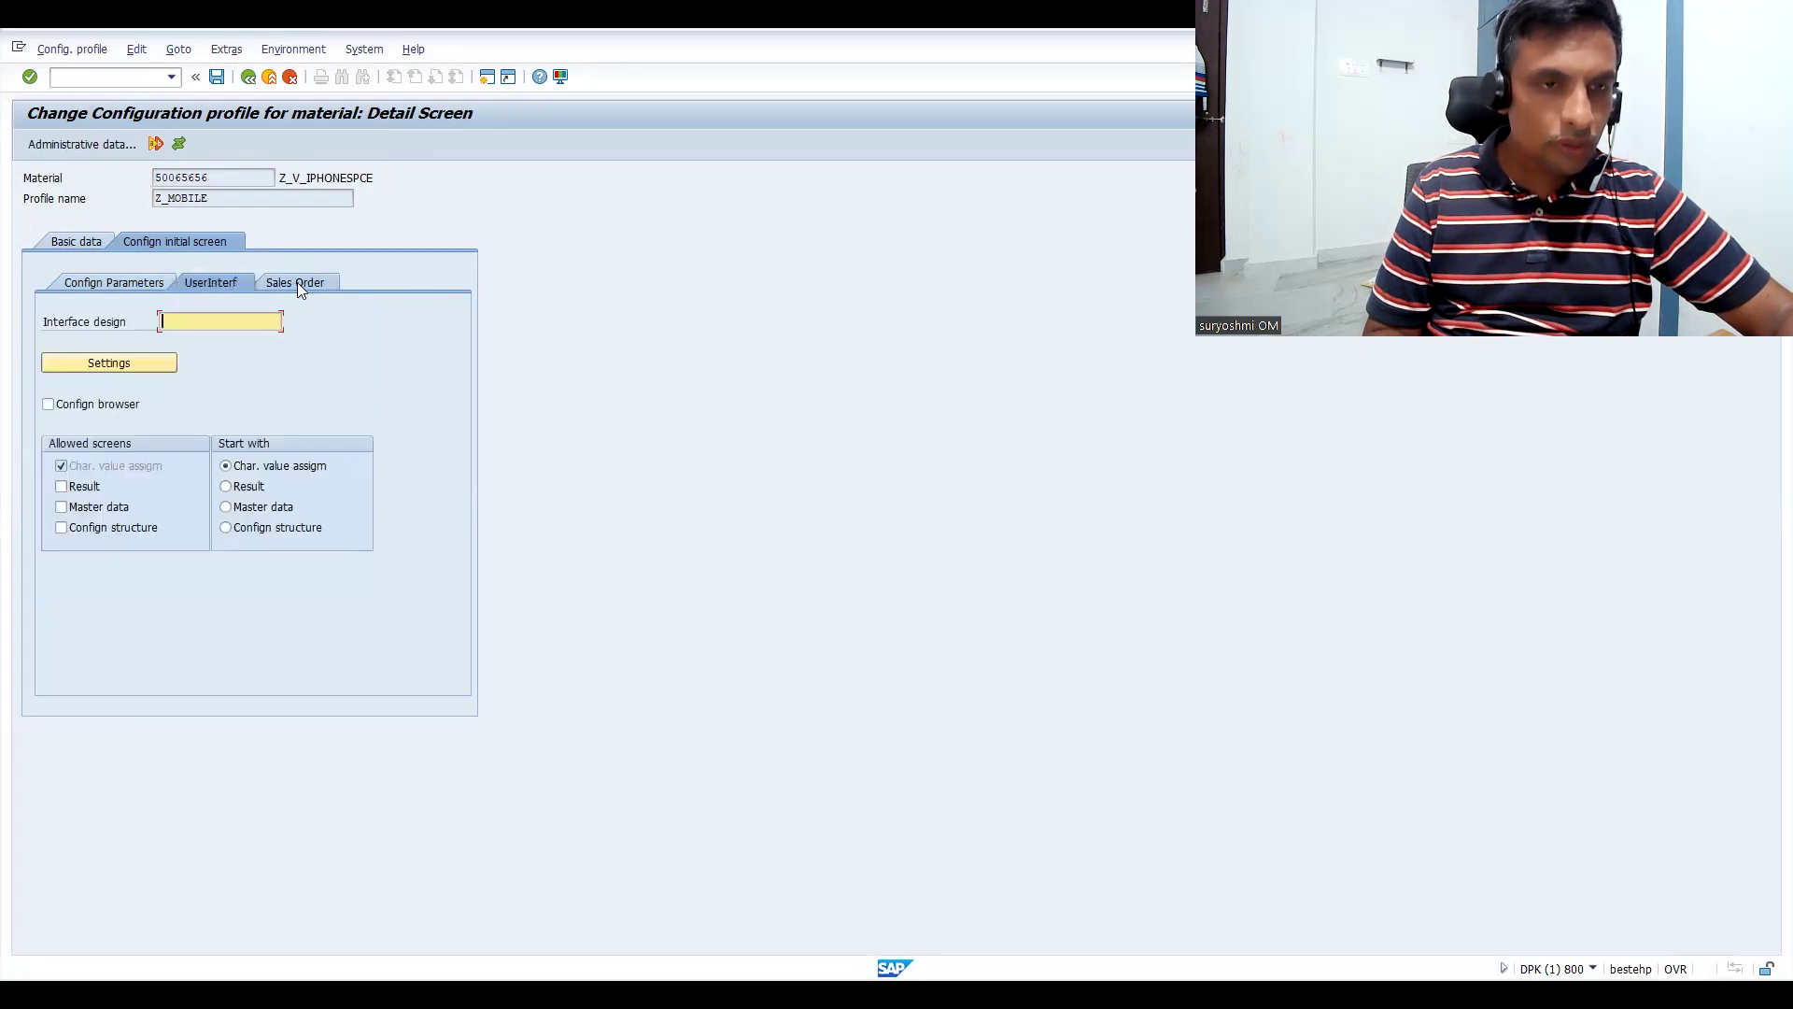
pyautogui.click(297, 282)
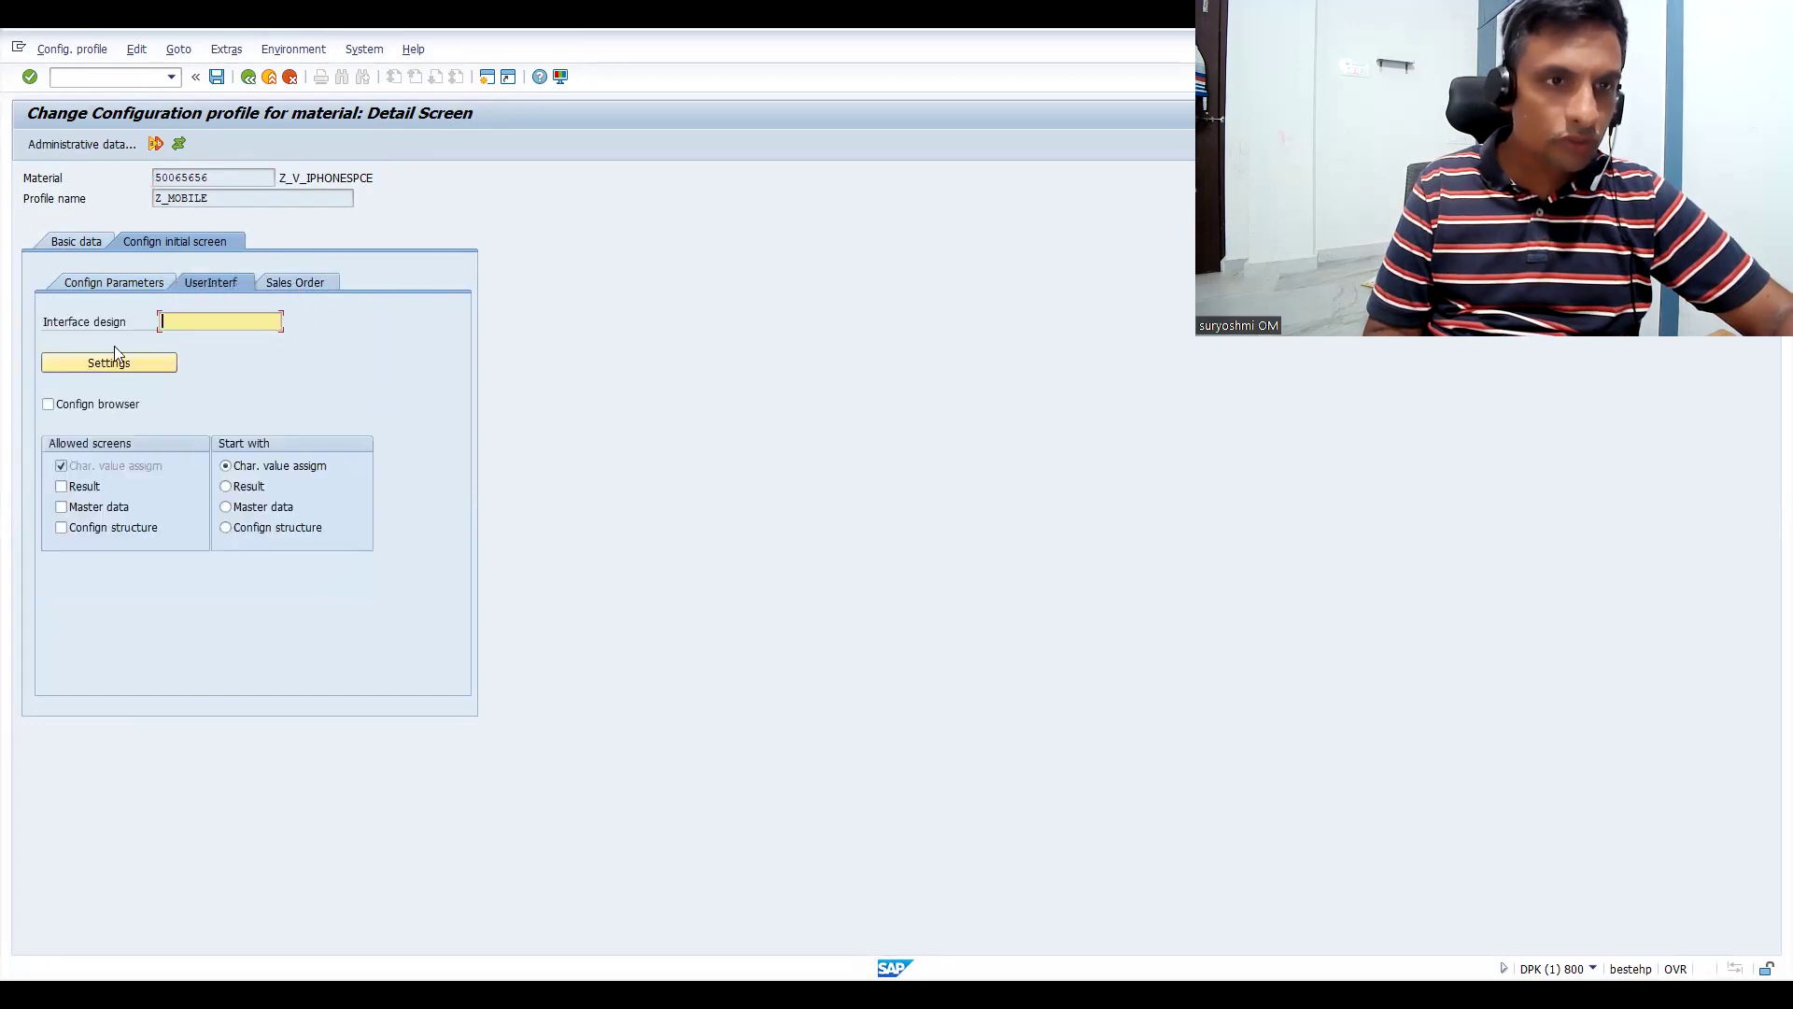
pyautogui.click(202, 292)
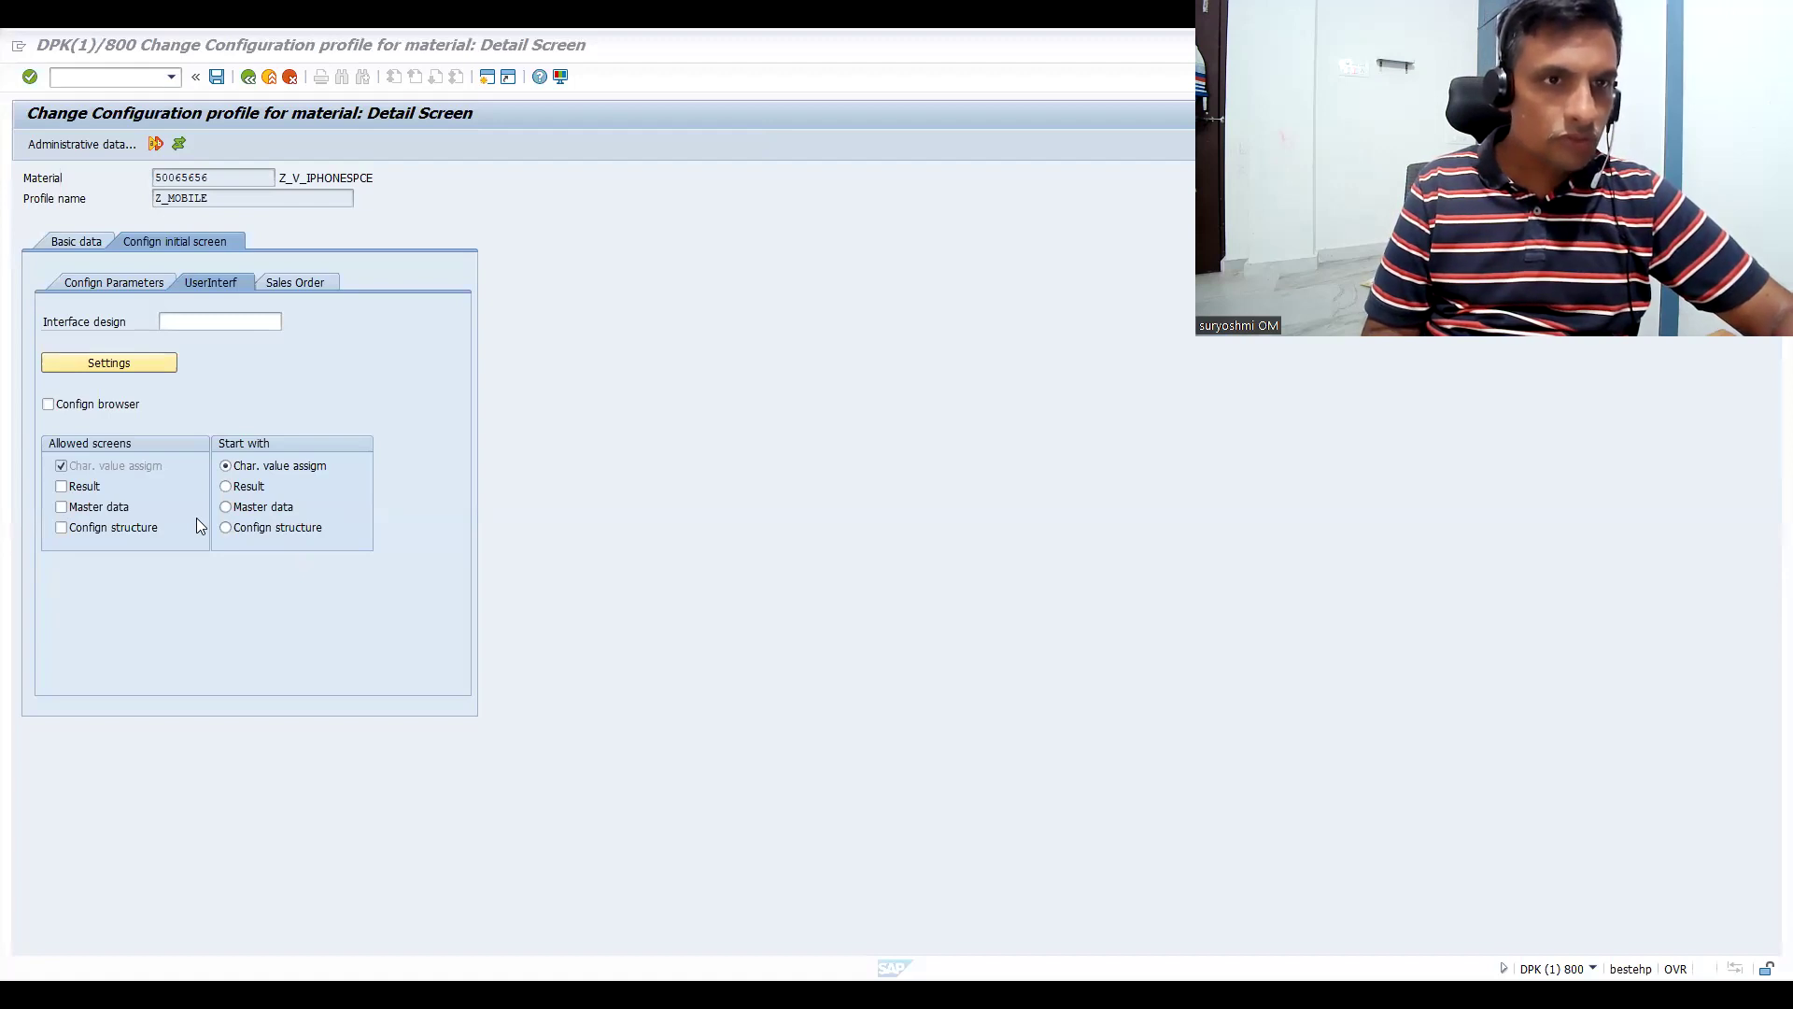
pyautogui.click(98, 288)
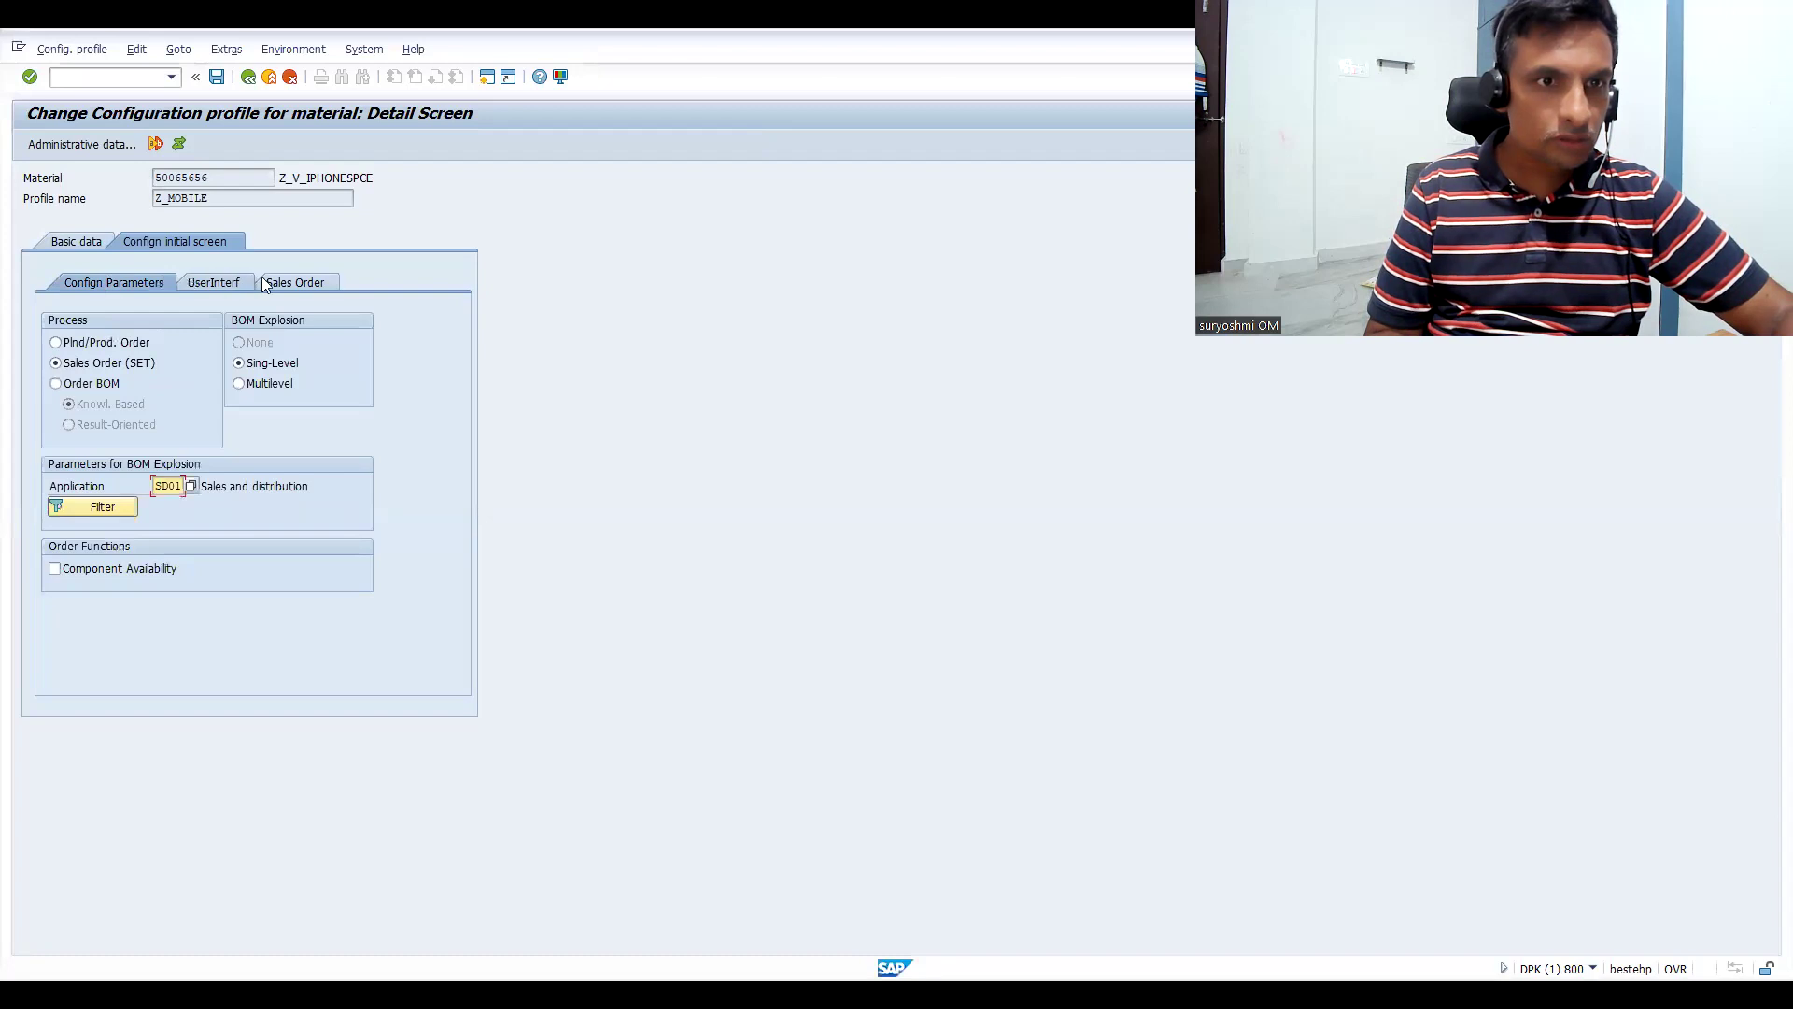
pyautogui.click(278, 282)
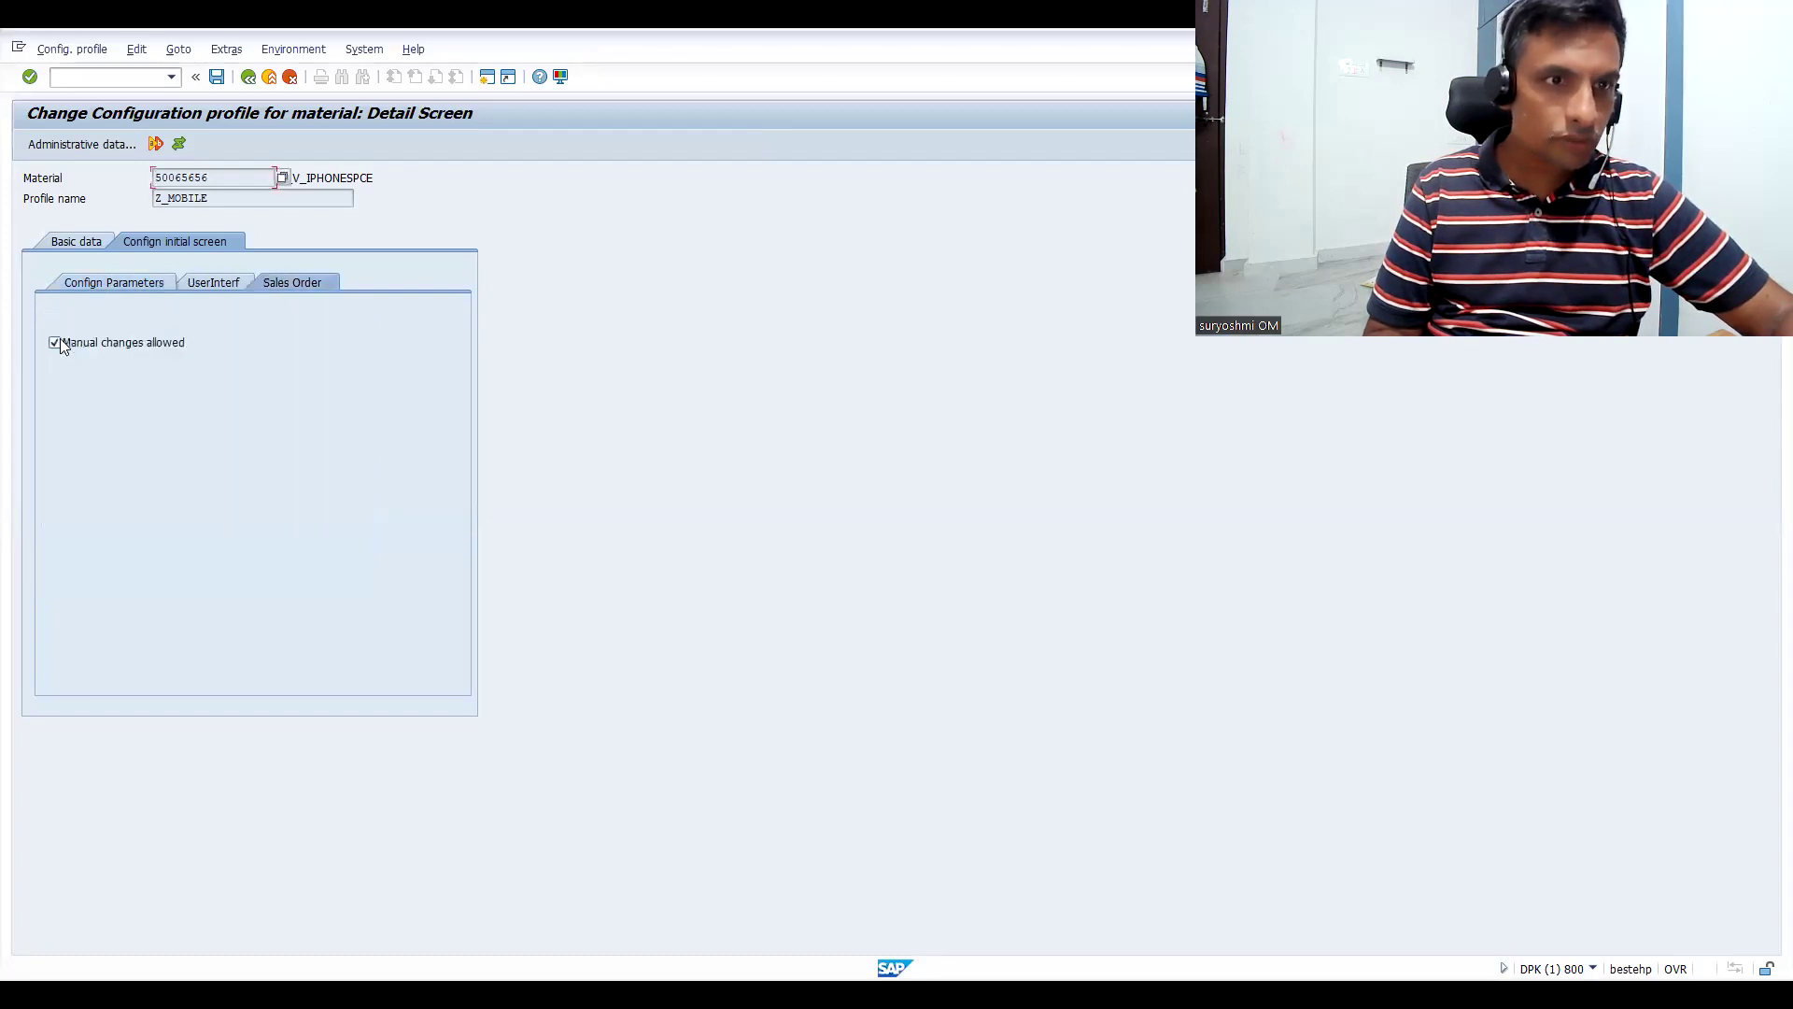
pyautogui.click(116, 282)
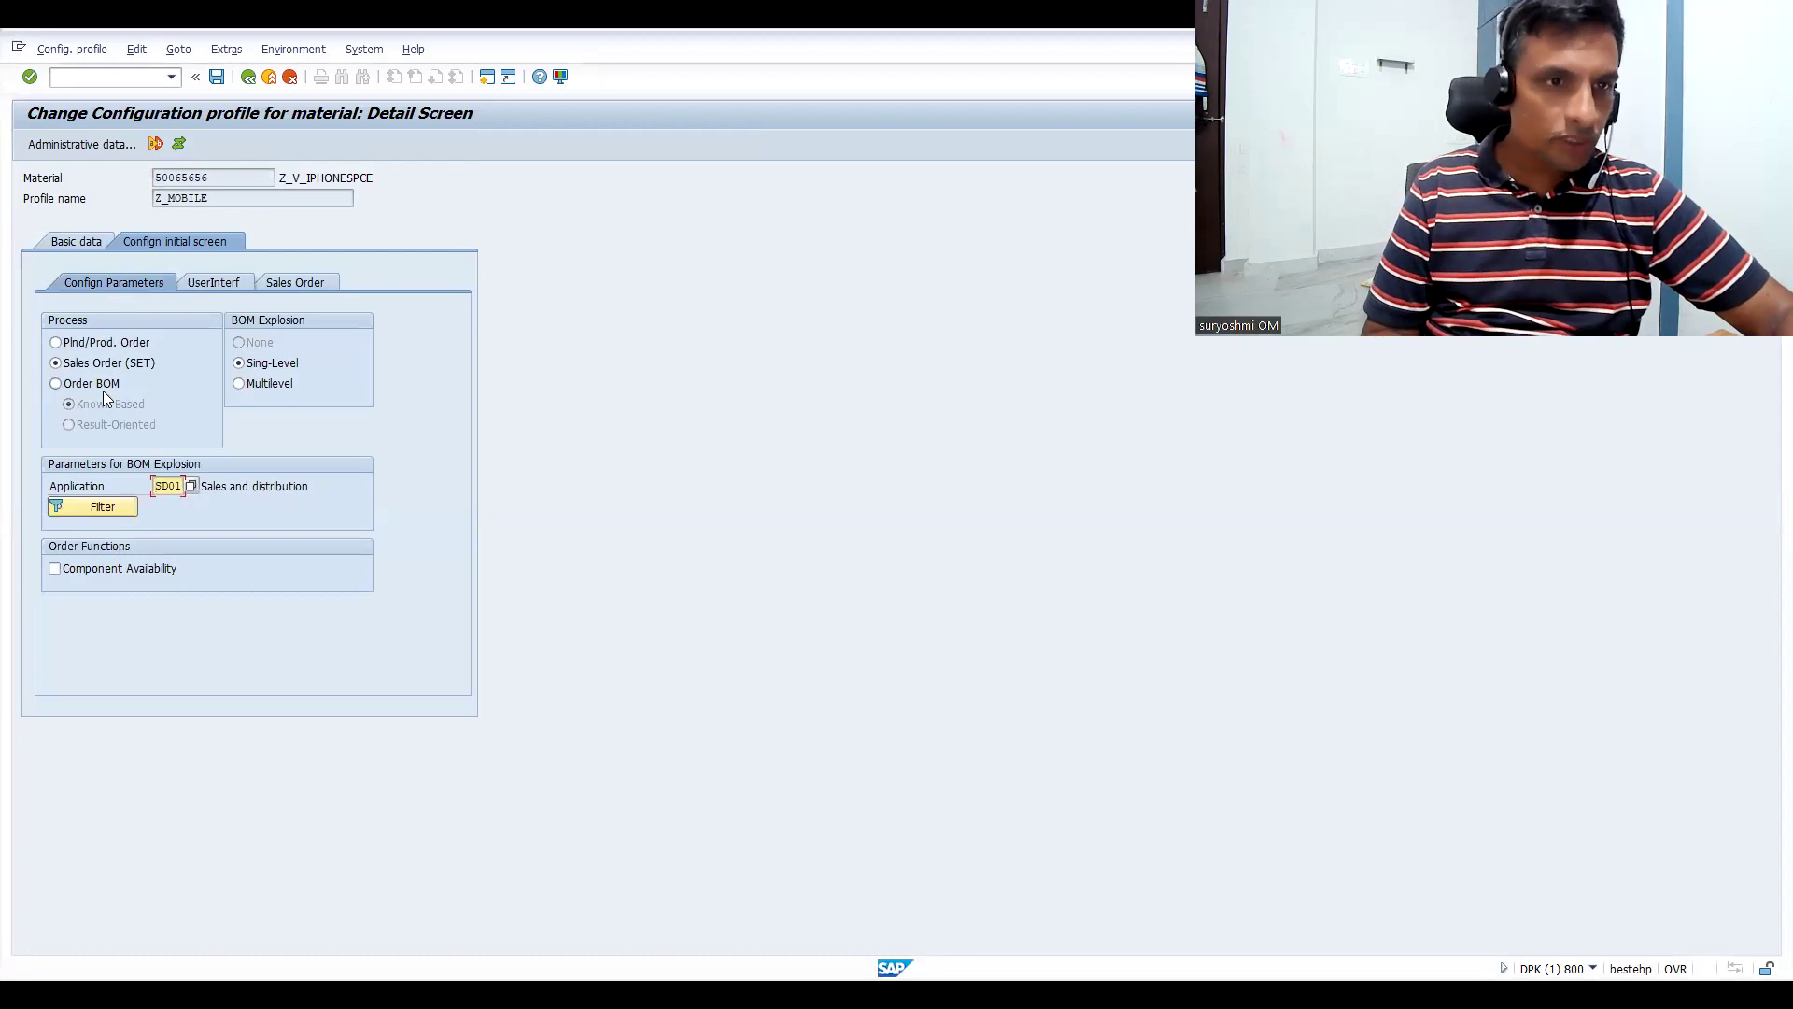
pyautogui.click(218, 77)
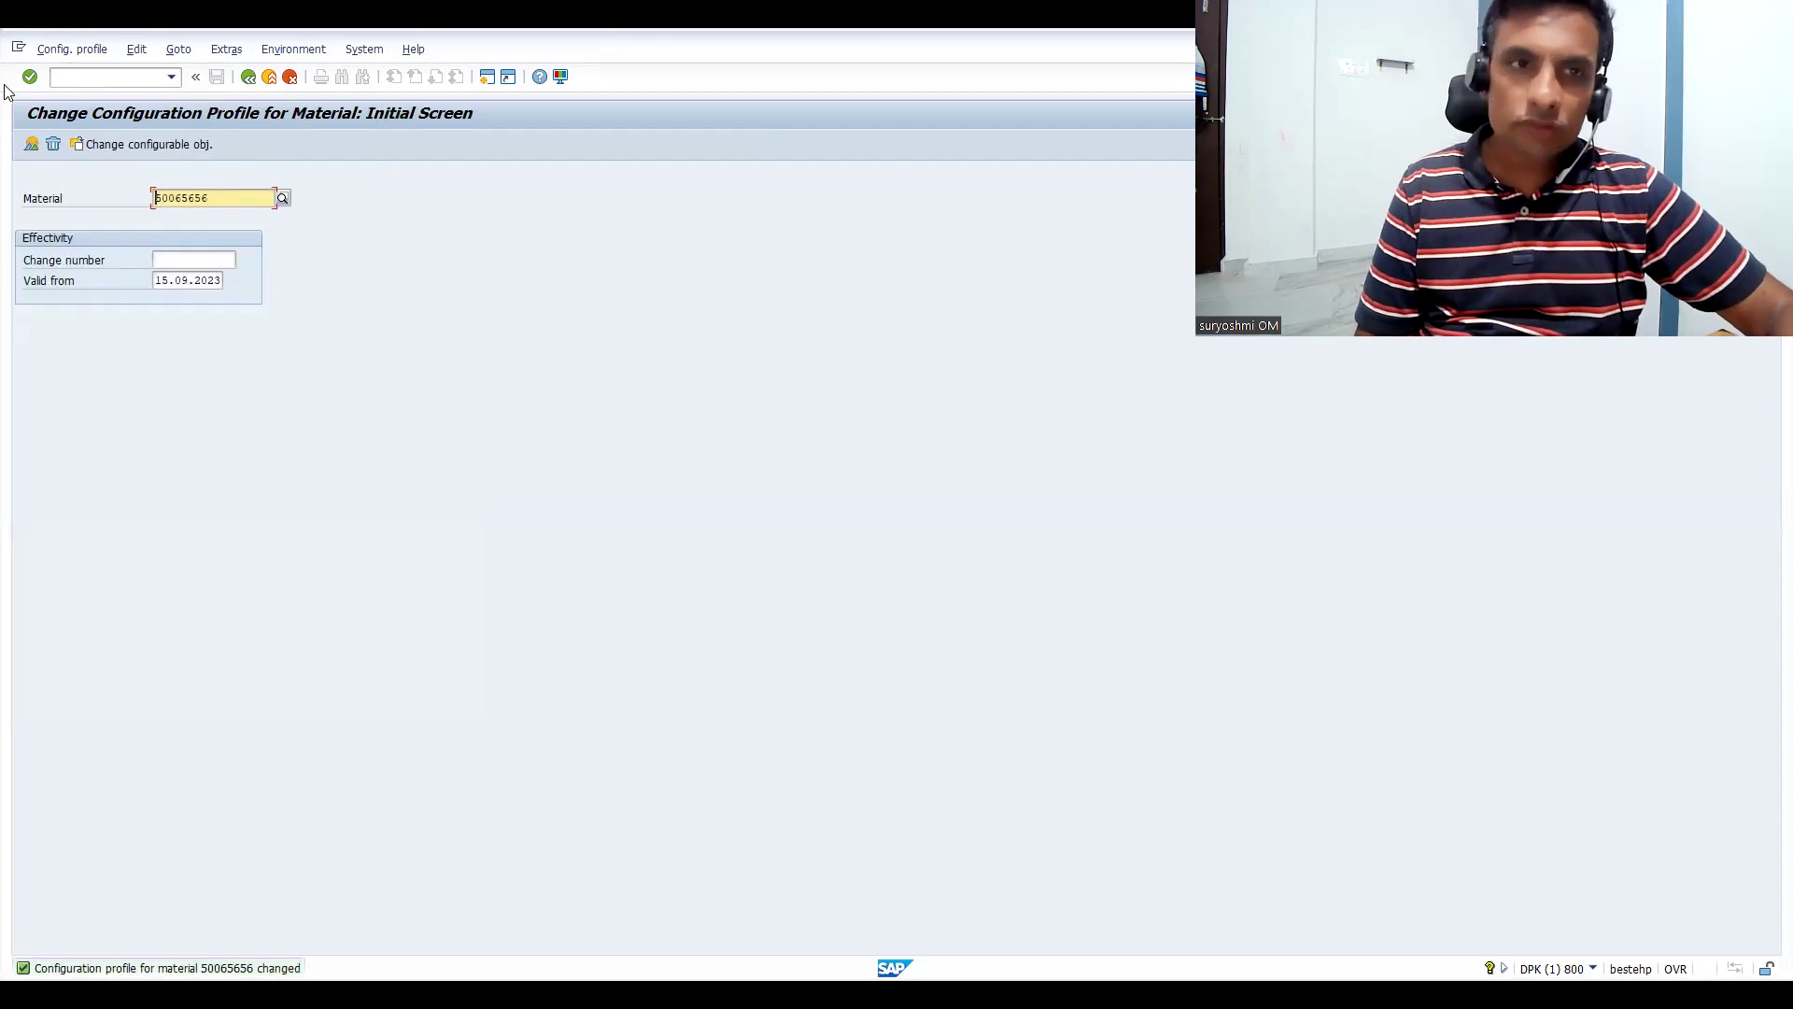
# - Start a standard order (OR) with /nva01 for sold-to party 200023
pyautogui.click(82, 77)
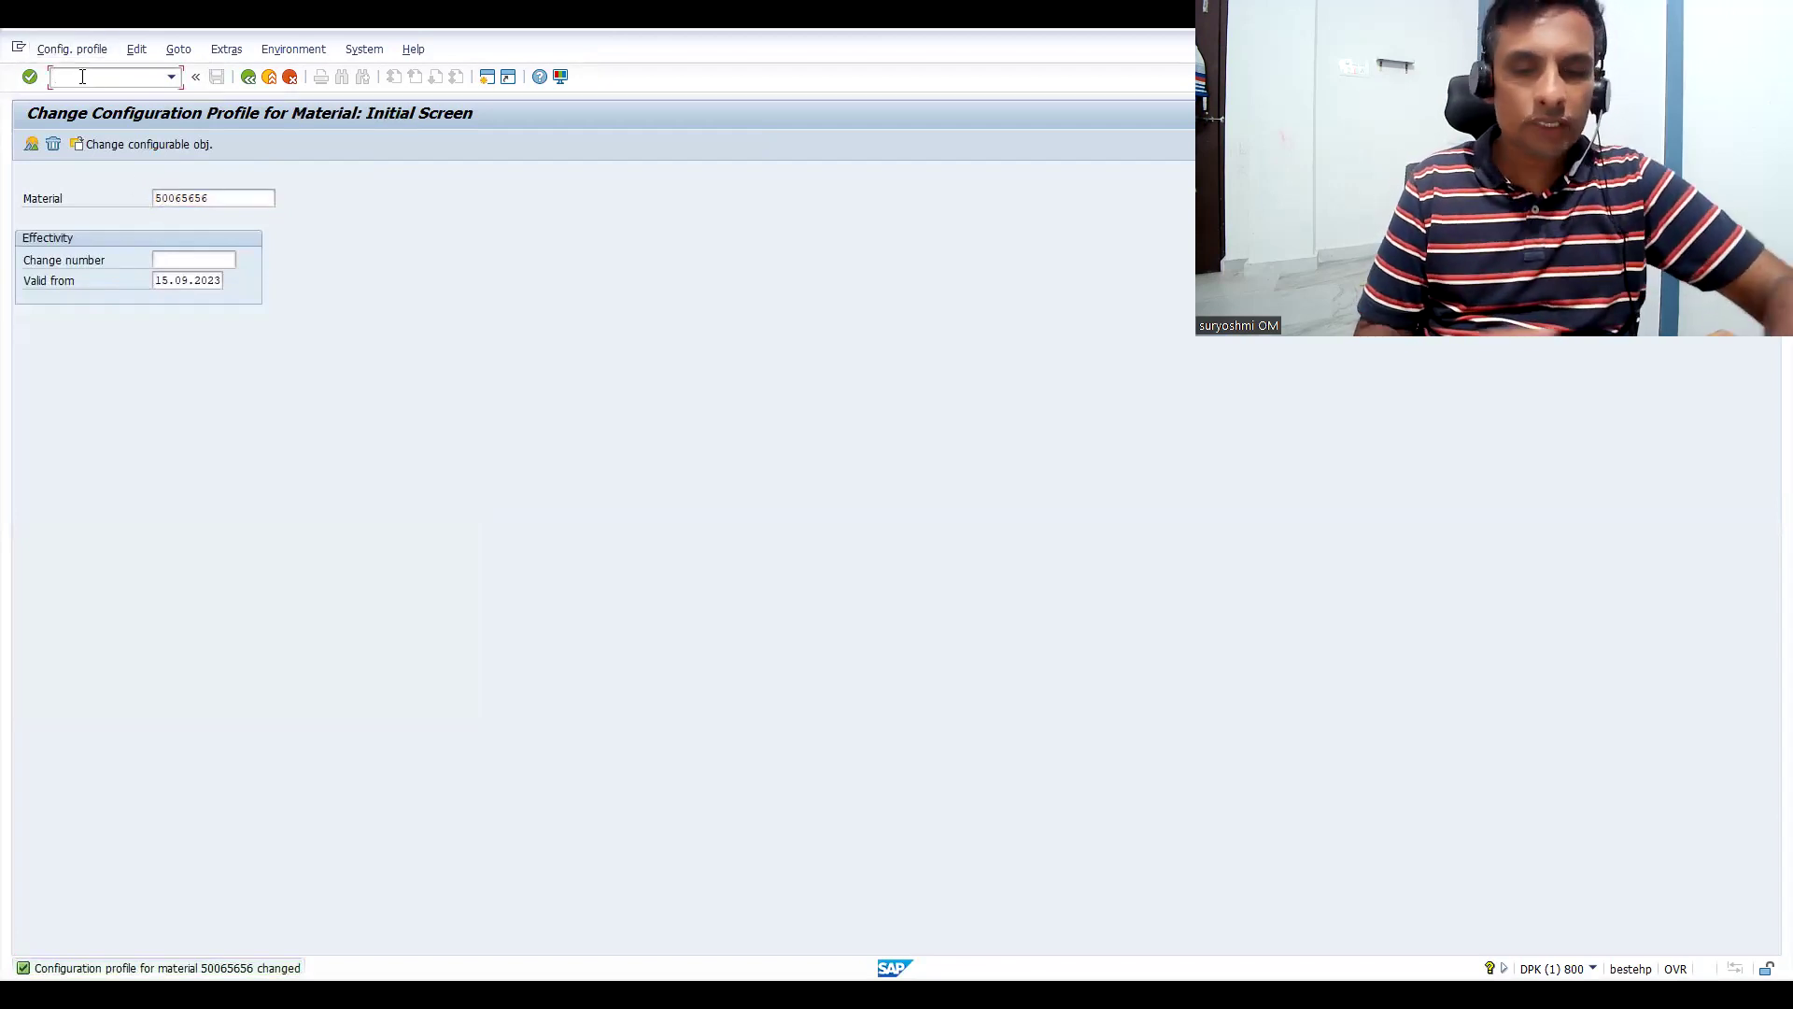
pyautogui.write('/nva')
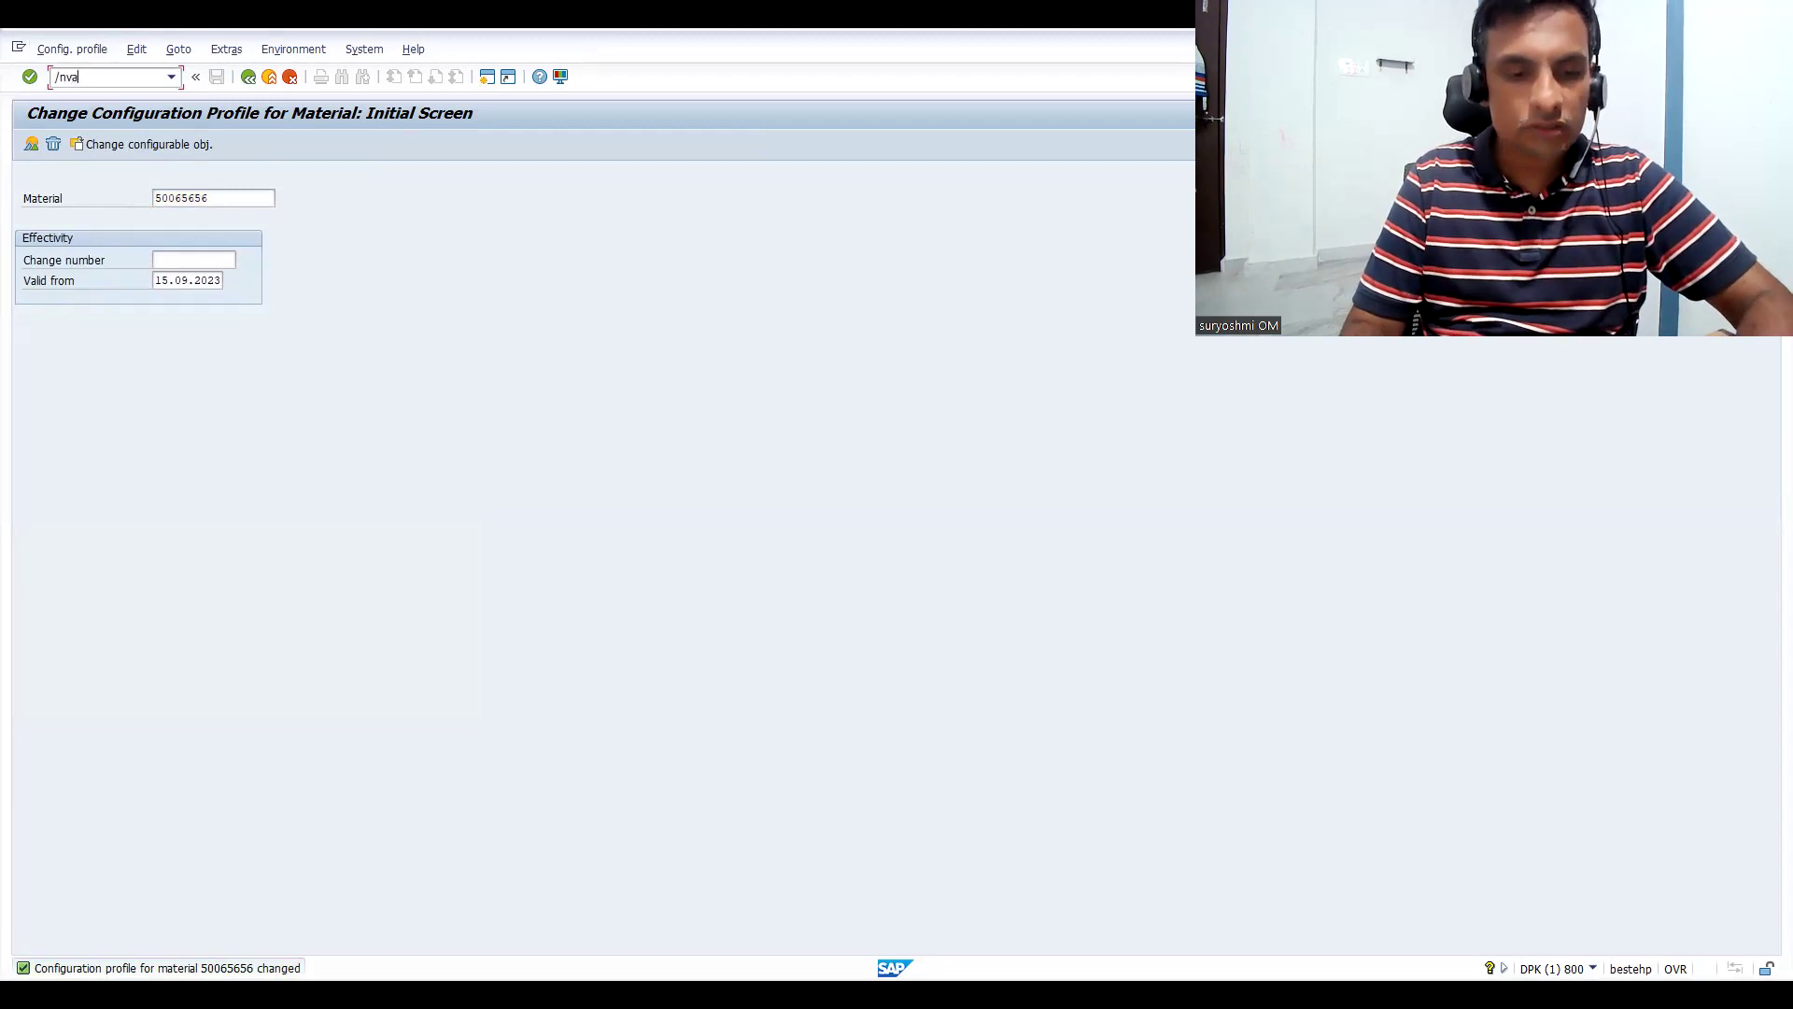
pyautogui.write('01')
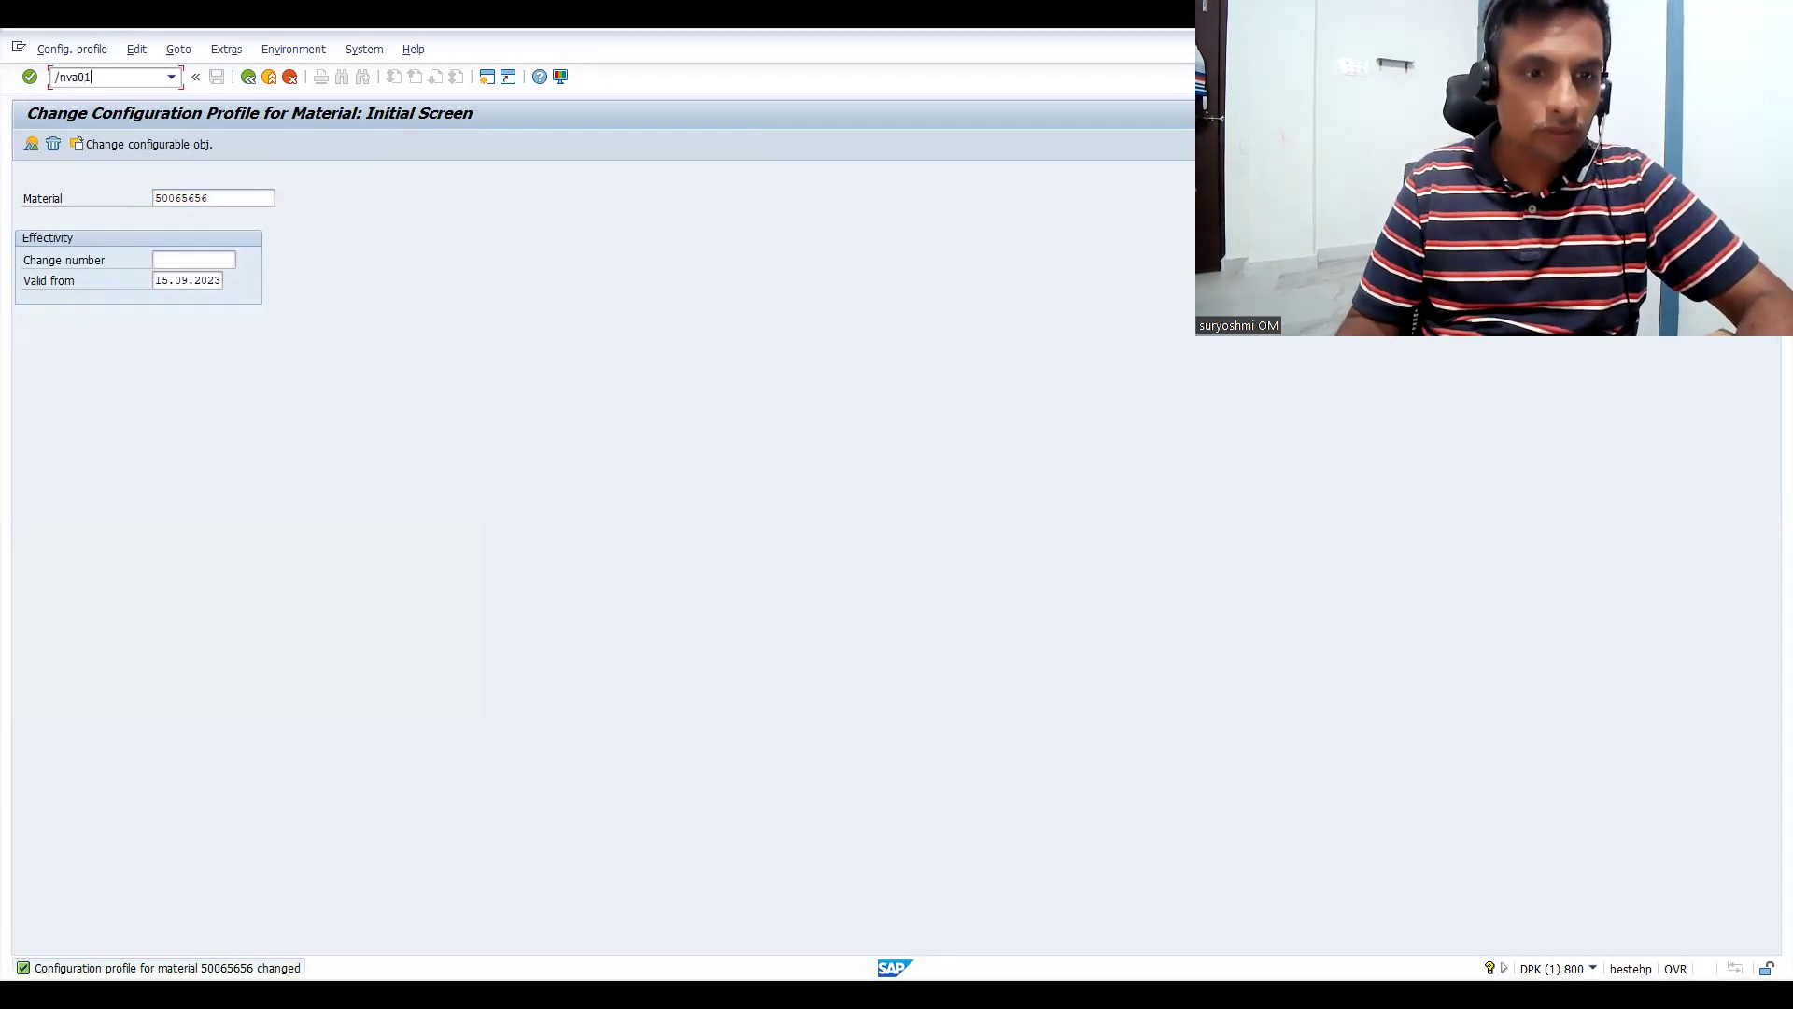
pyautogui.press('Return')
pyautogui.press('BackSpace')
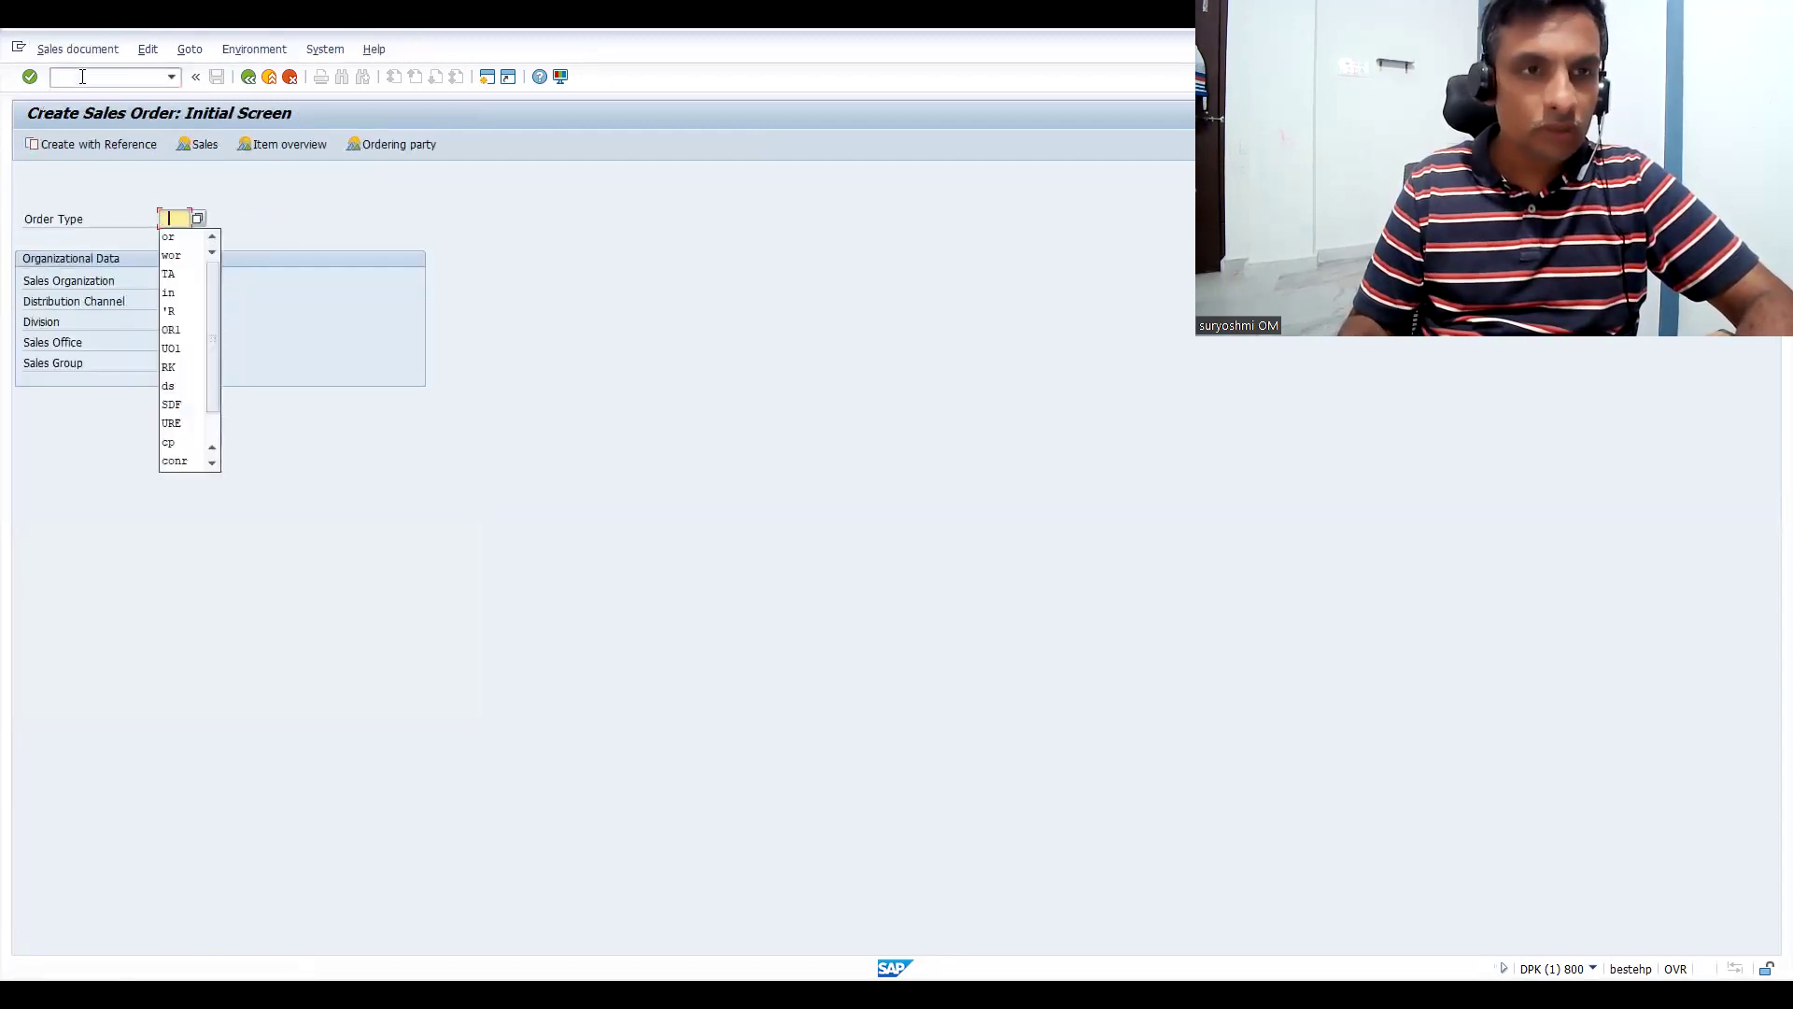
pyautogui.press('Down')
pyautogui.press('Return')
pyautogui.press('Return')
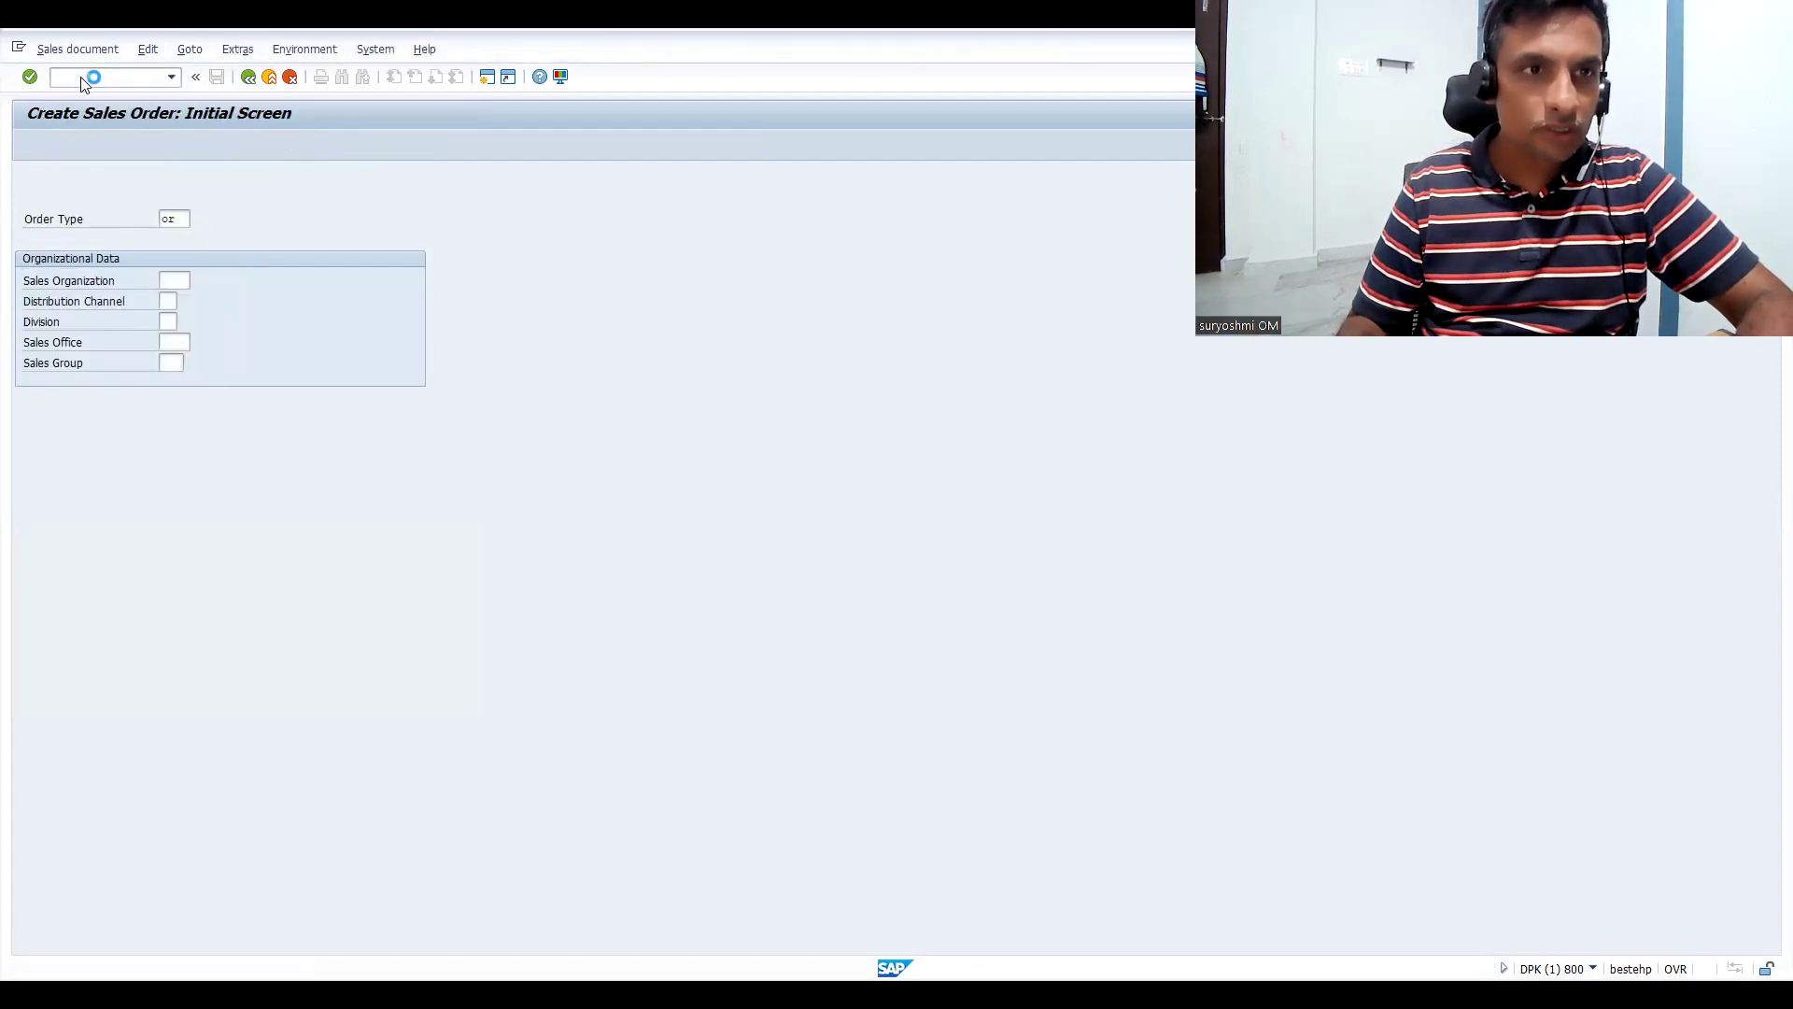
pyautogui.press('BackSpace')
pyautogui.press('Down')
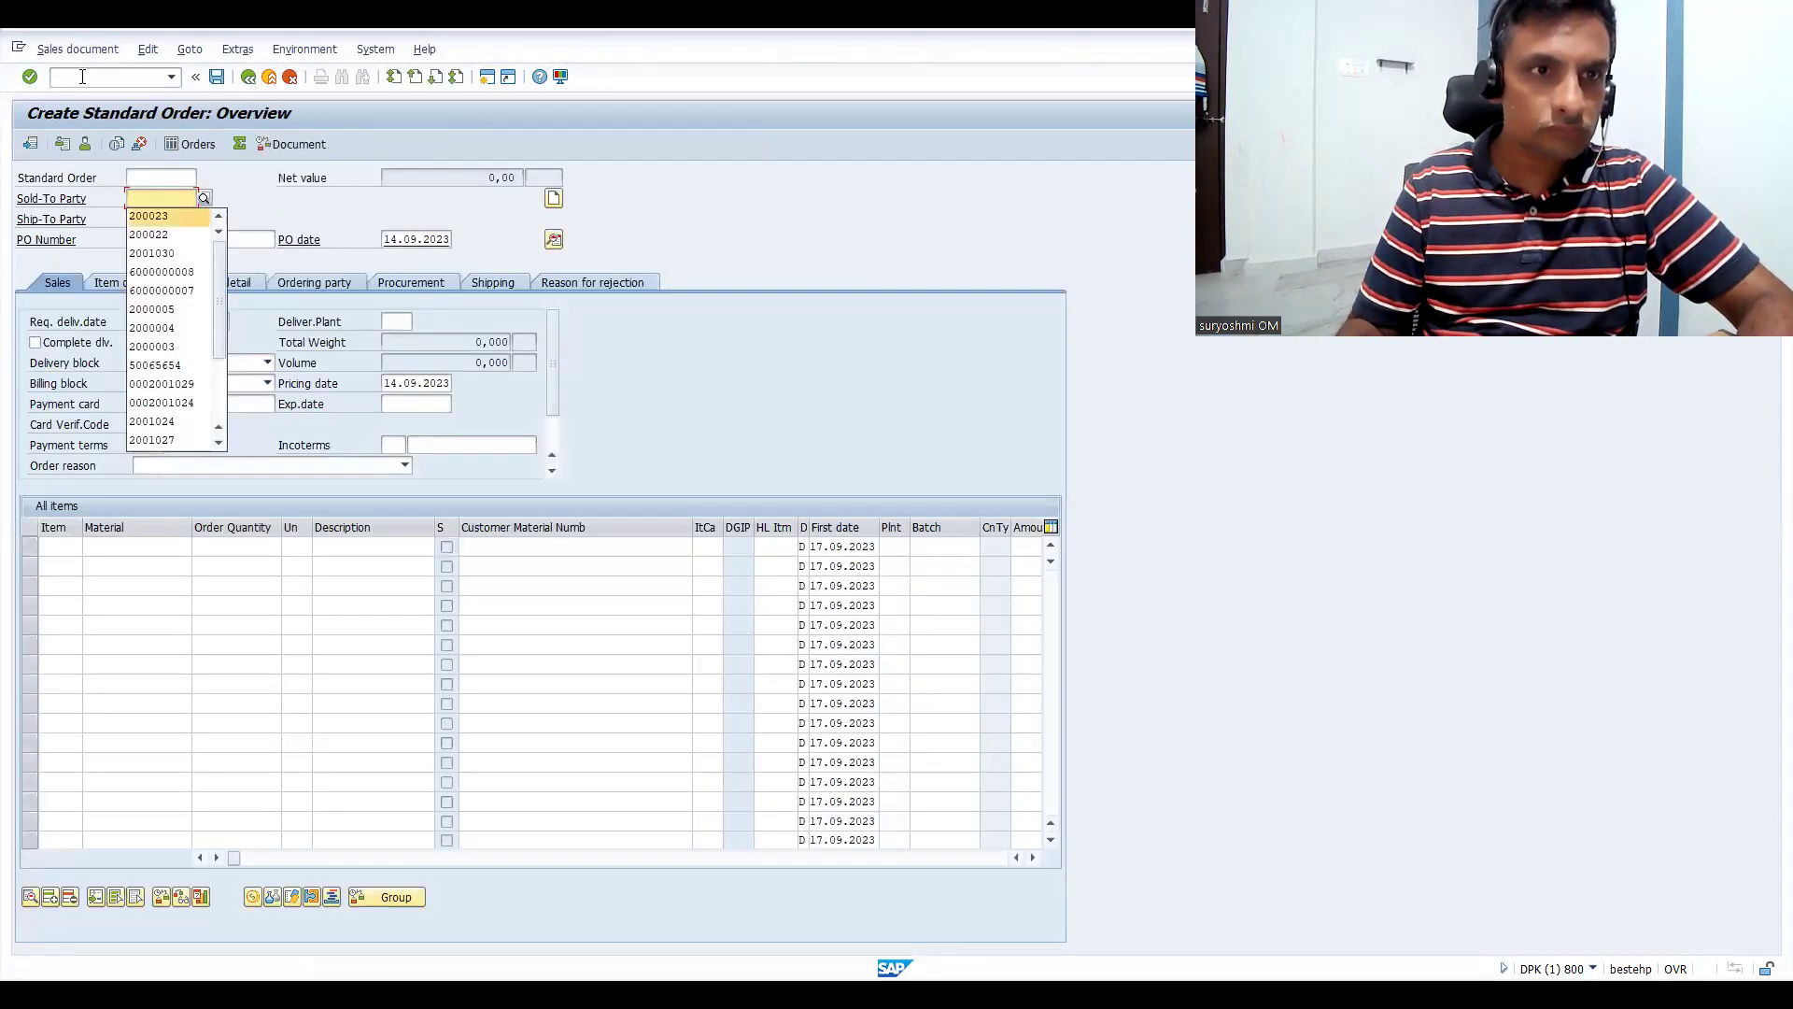
pyautogui.press('Return')
pyautogui.press('Return')
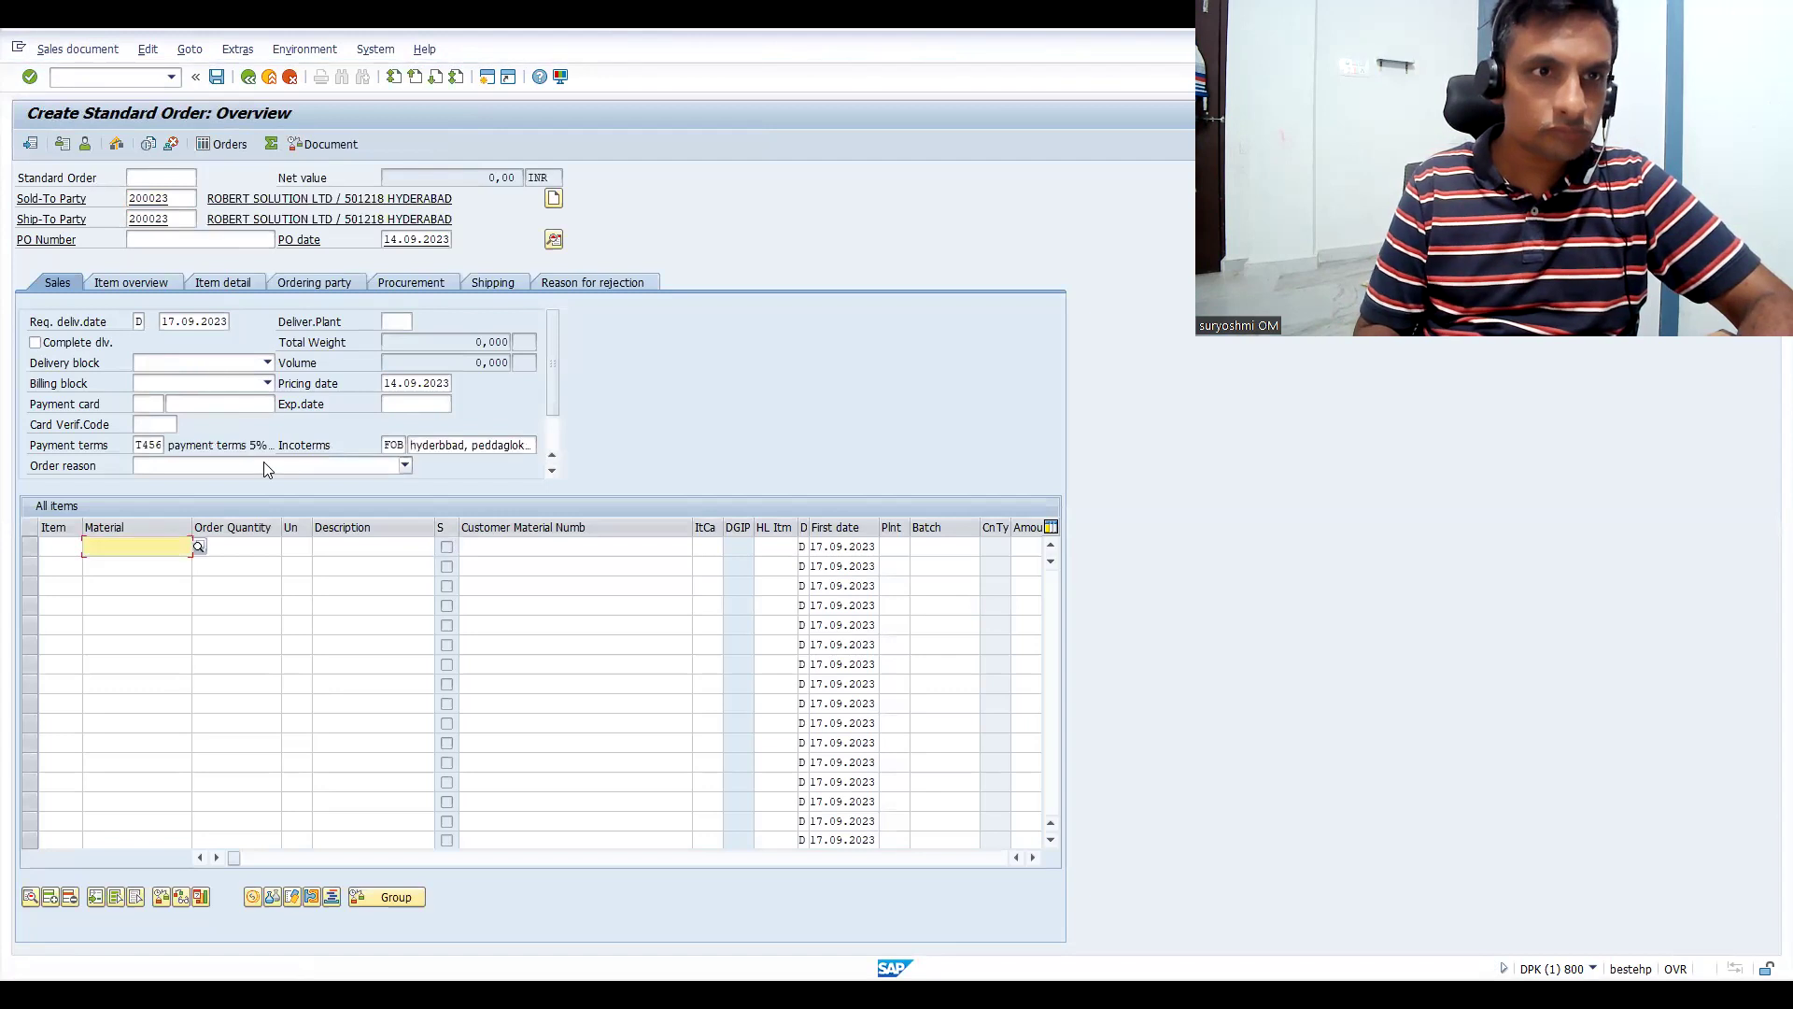
# - Enter material 50065656 as the first order item
pyautogui.press('Down')
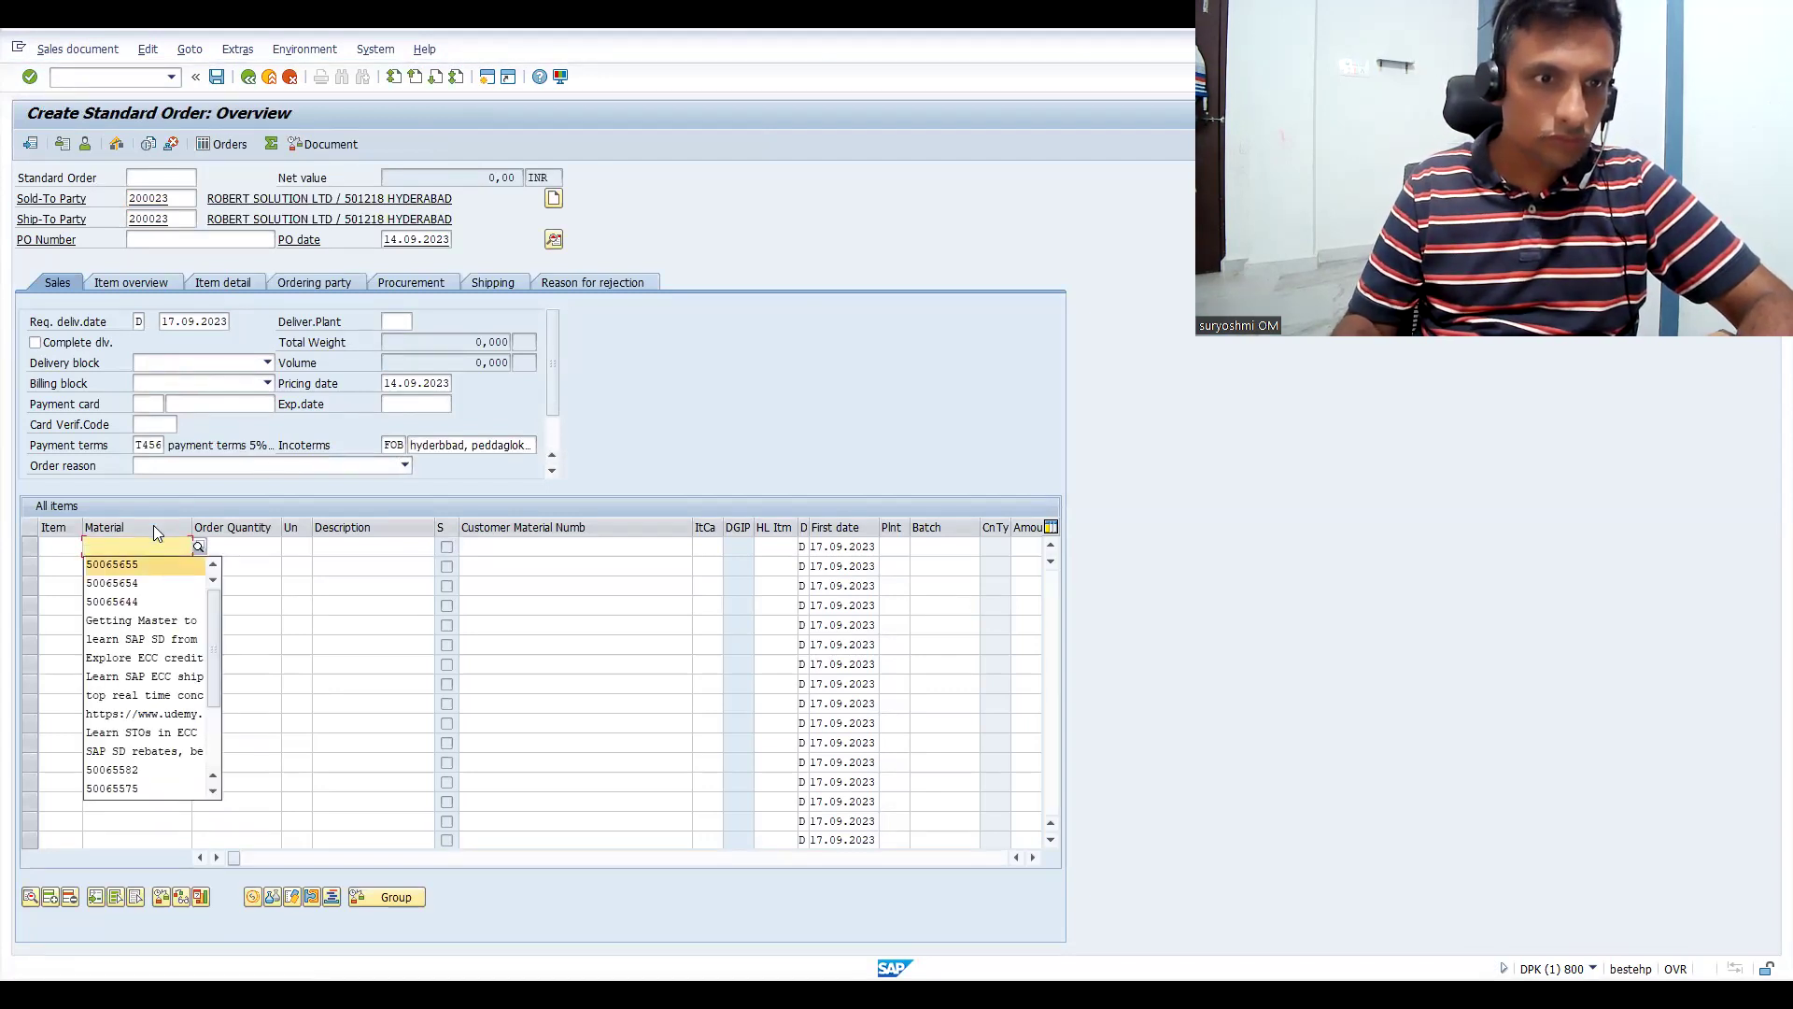
pyautogui.press('Return')
pyautogui.press('BackSpace')
pyautogui.write('65656')
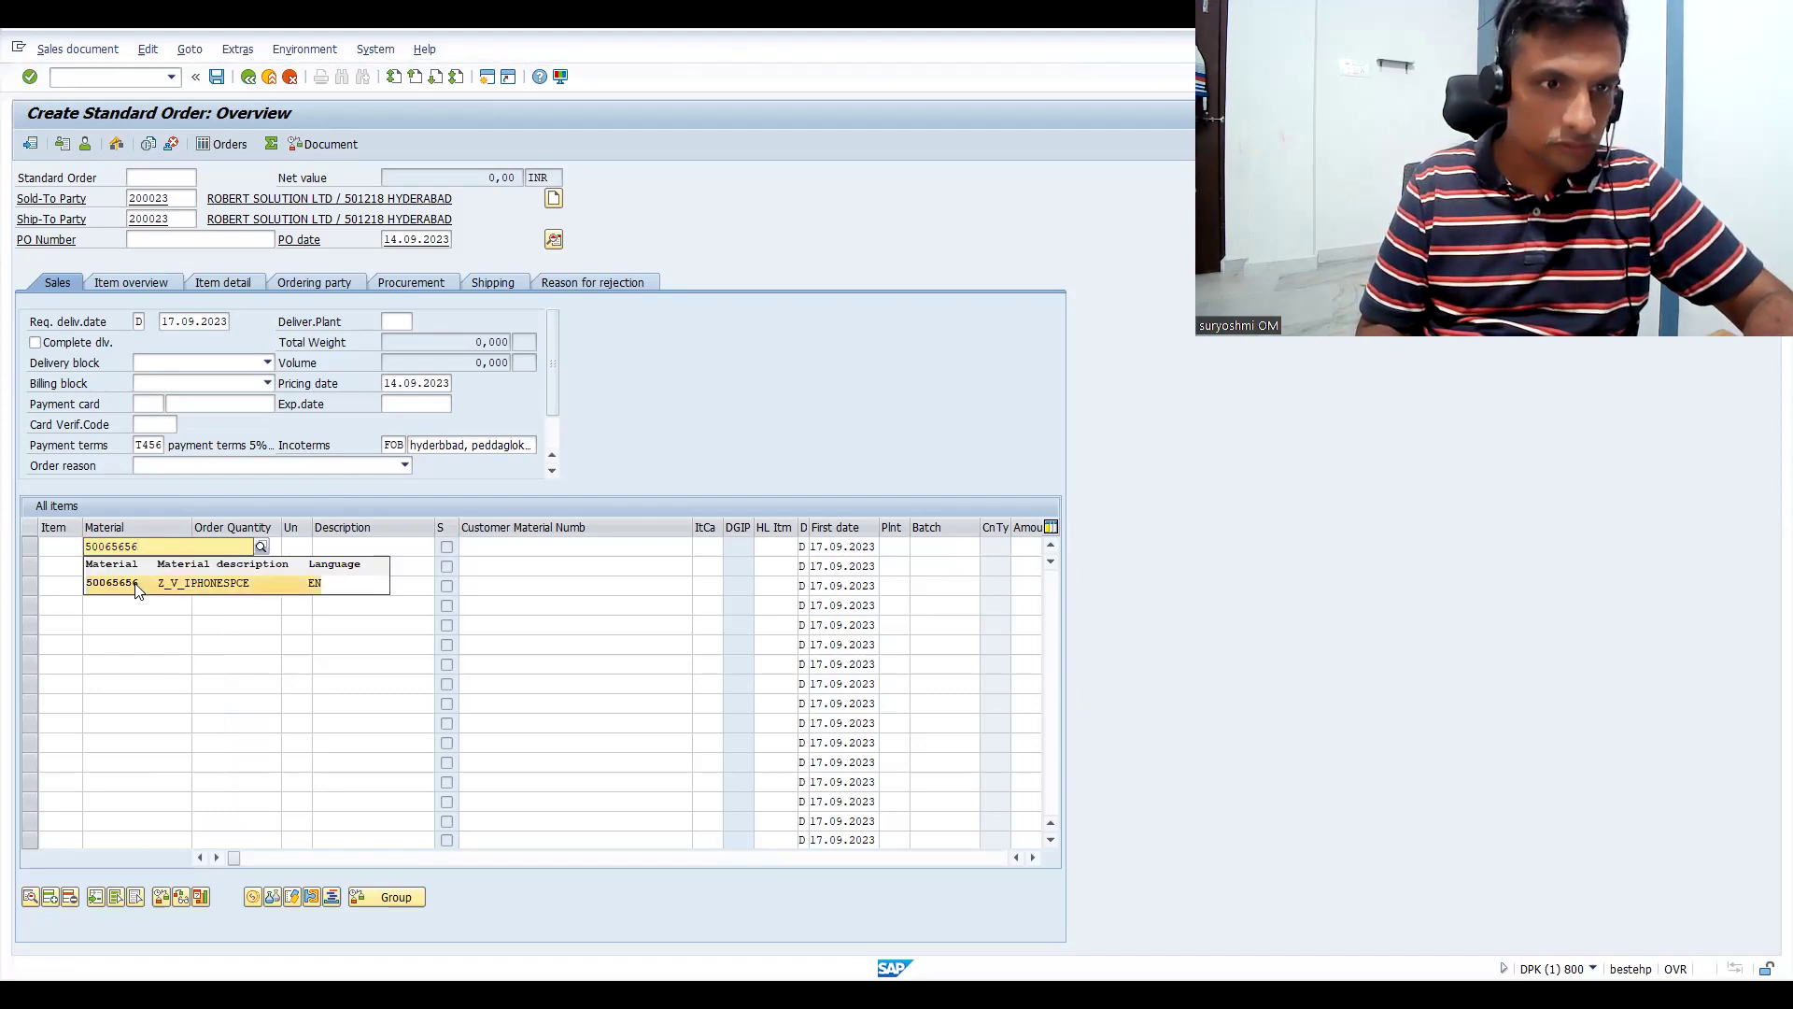
pyautogui.click(137, 586)
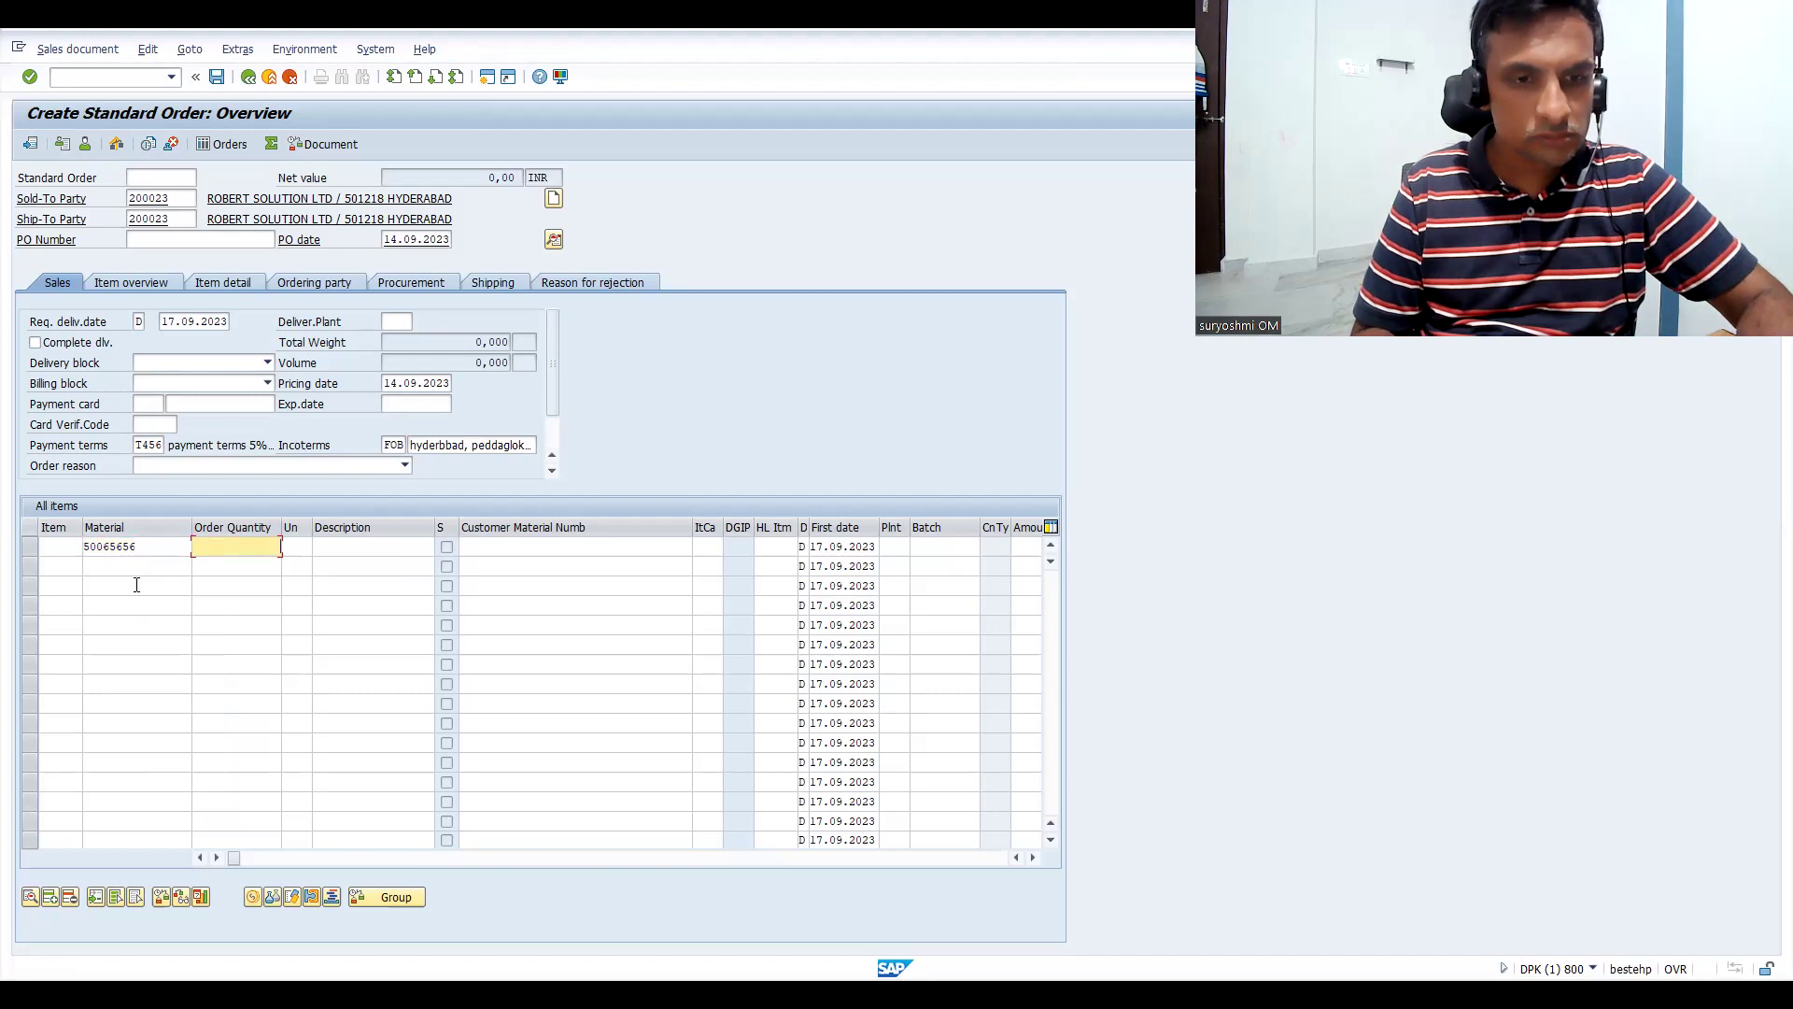
# - Enter order quantity 1 and set the iPhone model to IPHONE 15 SERIES
pyautogui.write('1')
pyautogui.press('Return')
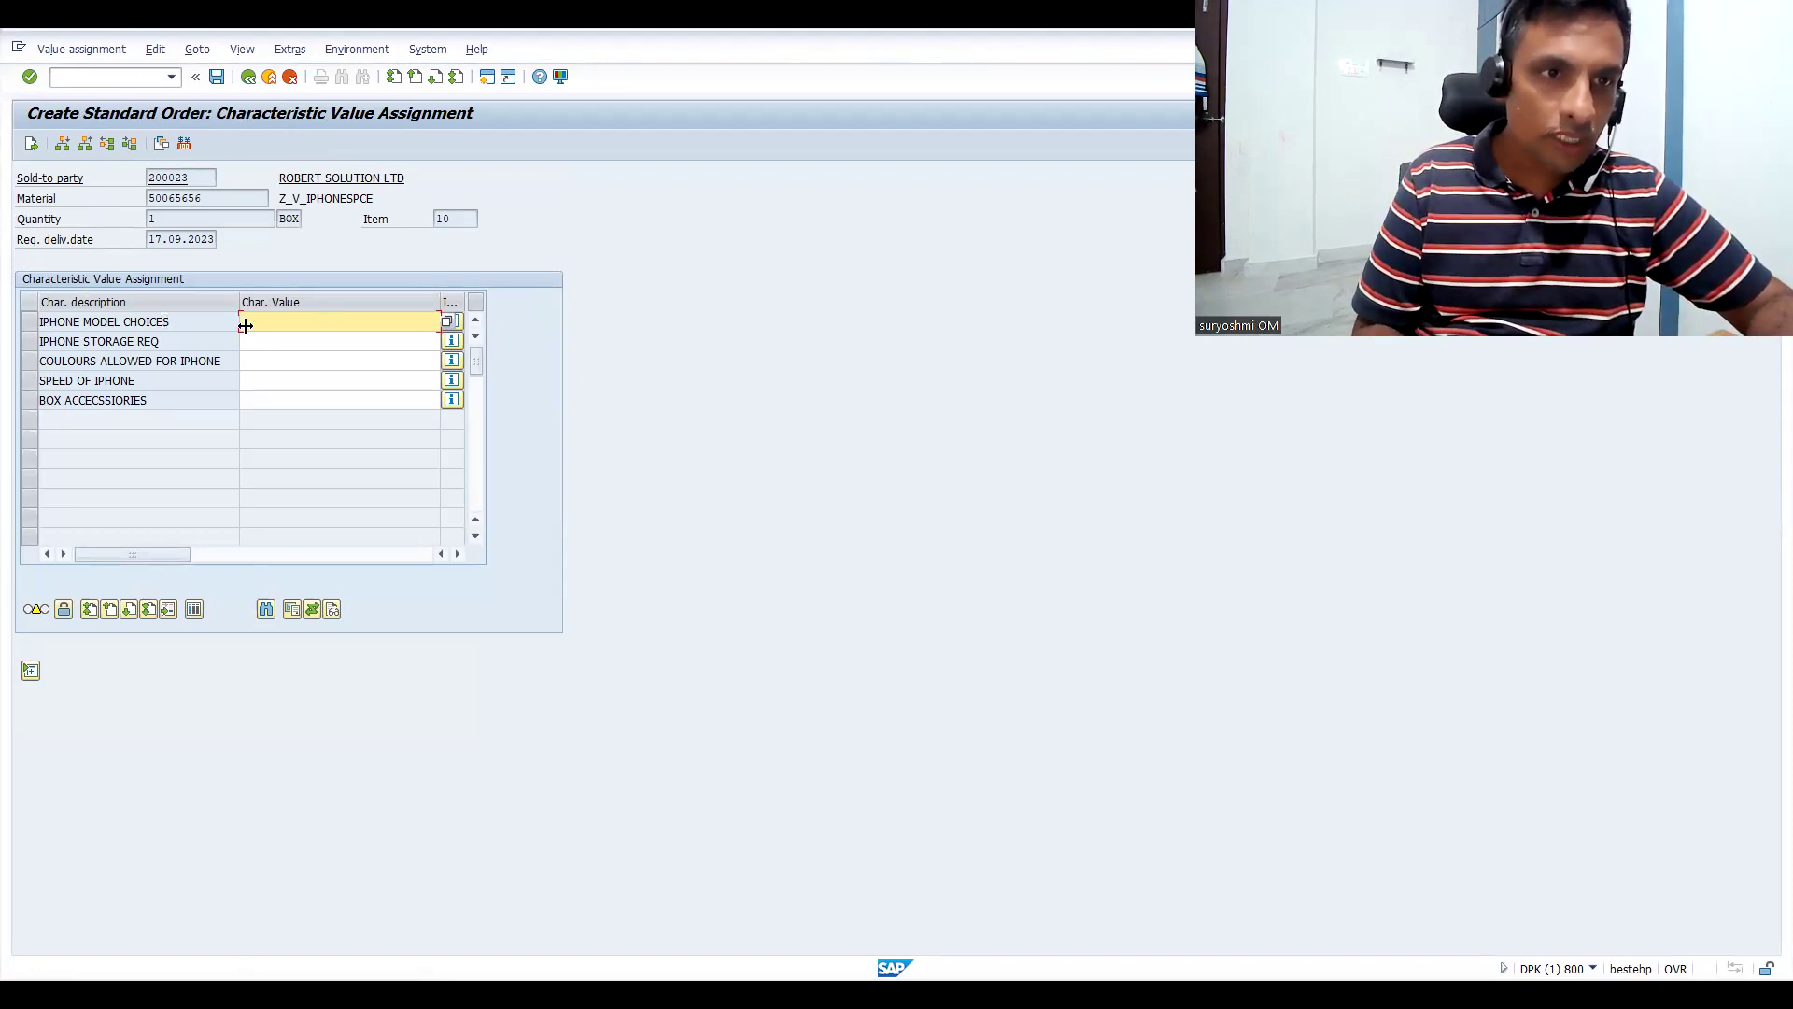
pyautogui.press('Return')
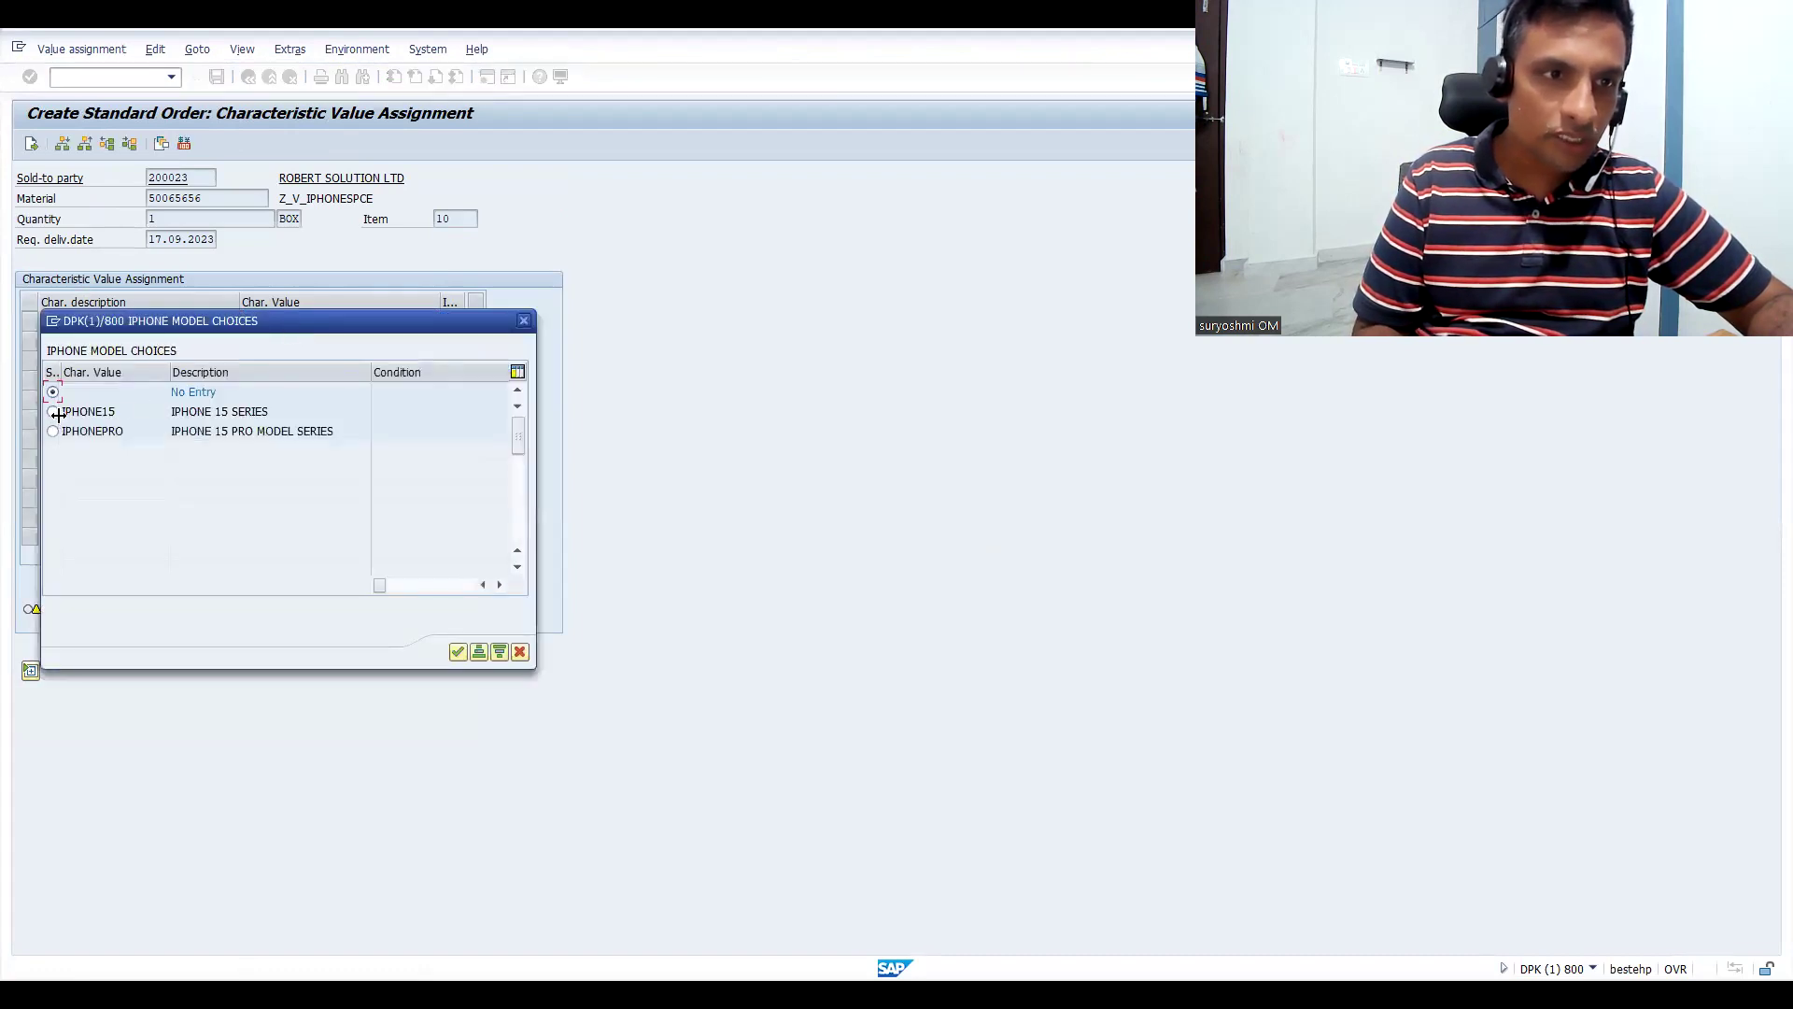
pyautogui.click(53, 411)
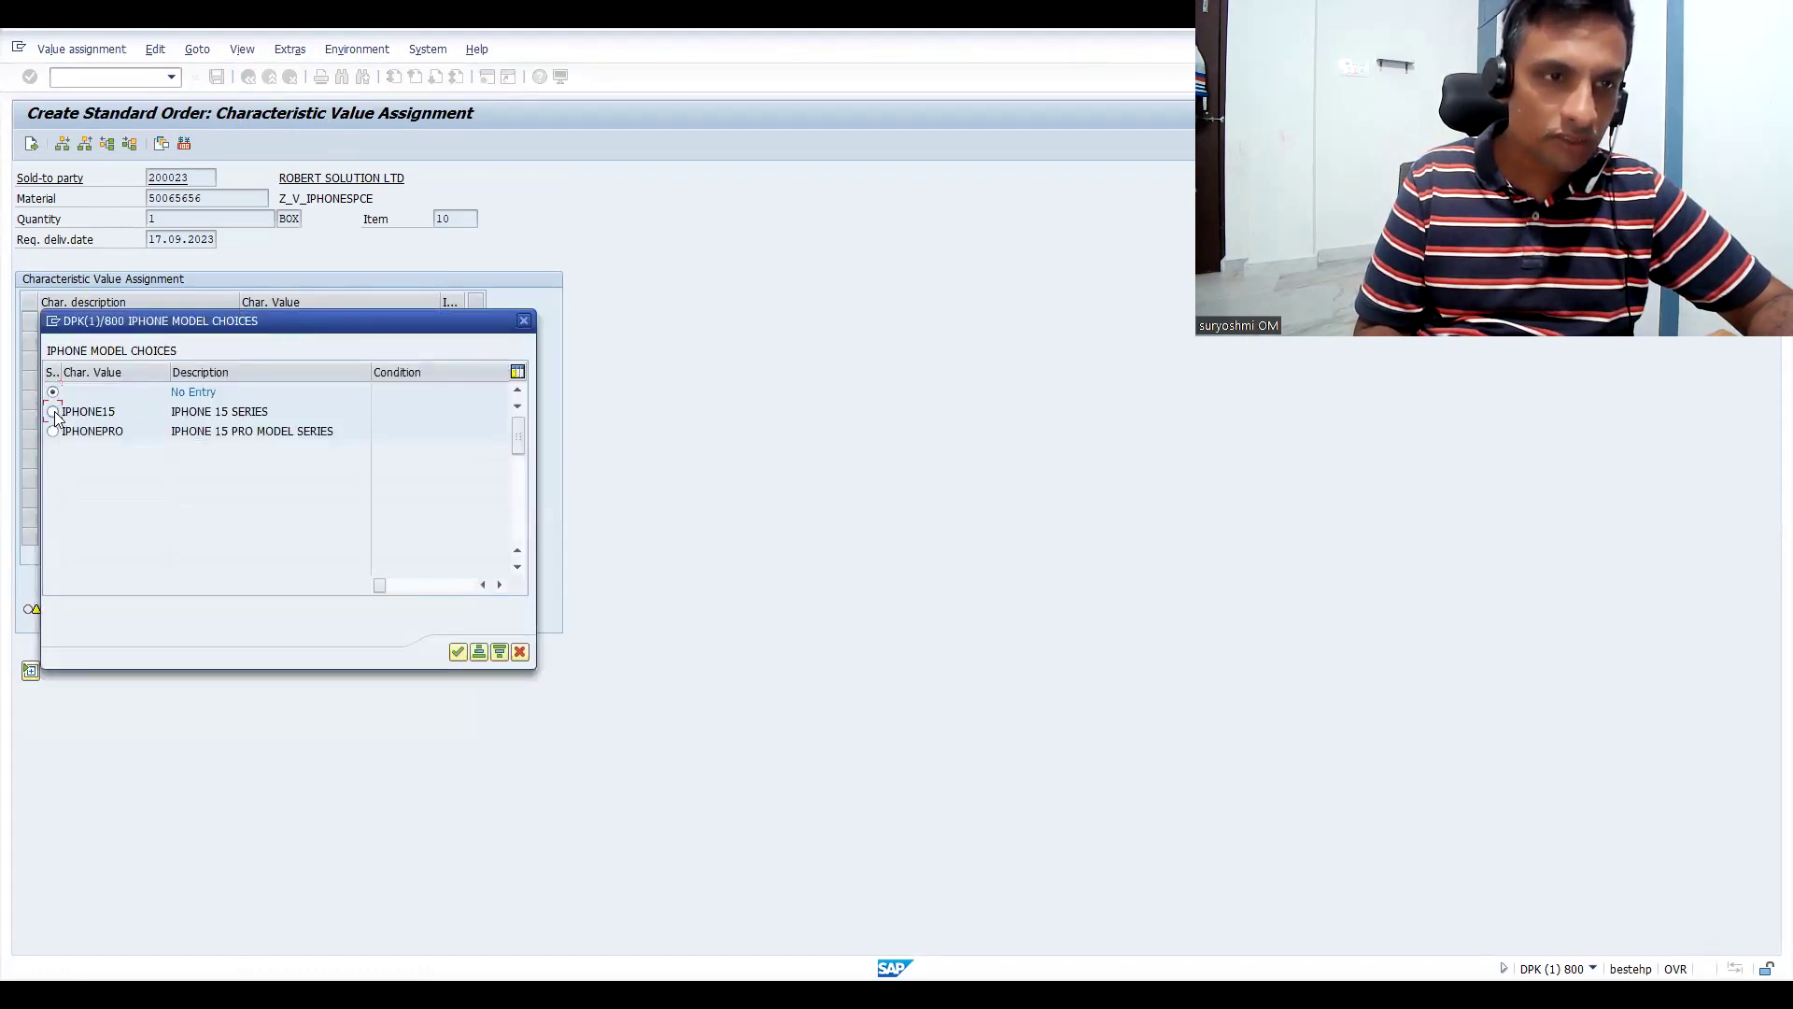
pyautogui.click(459, 652)
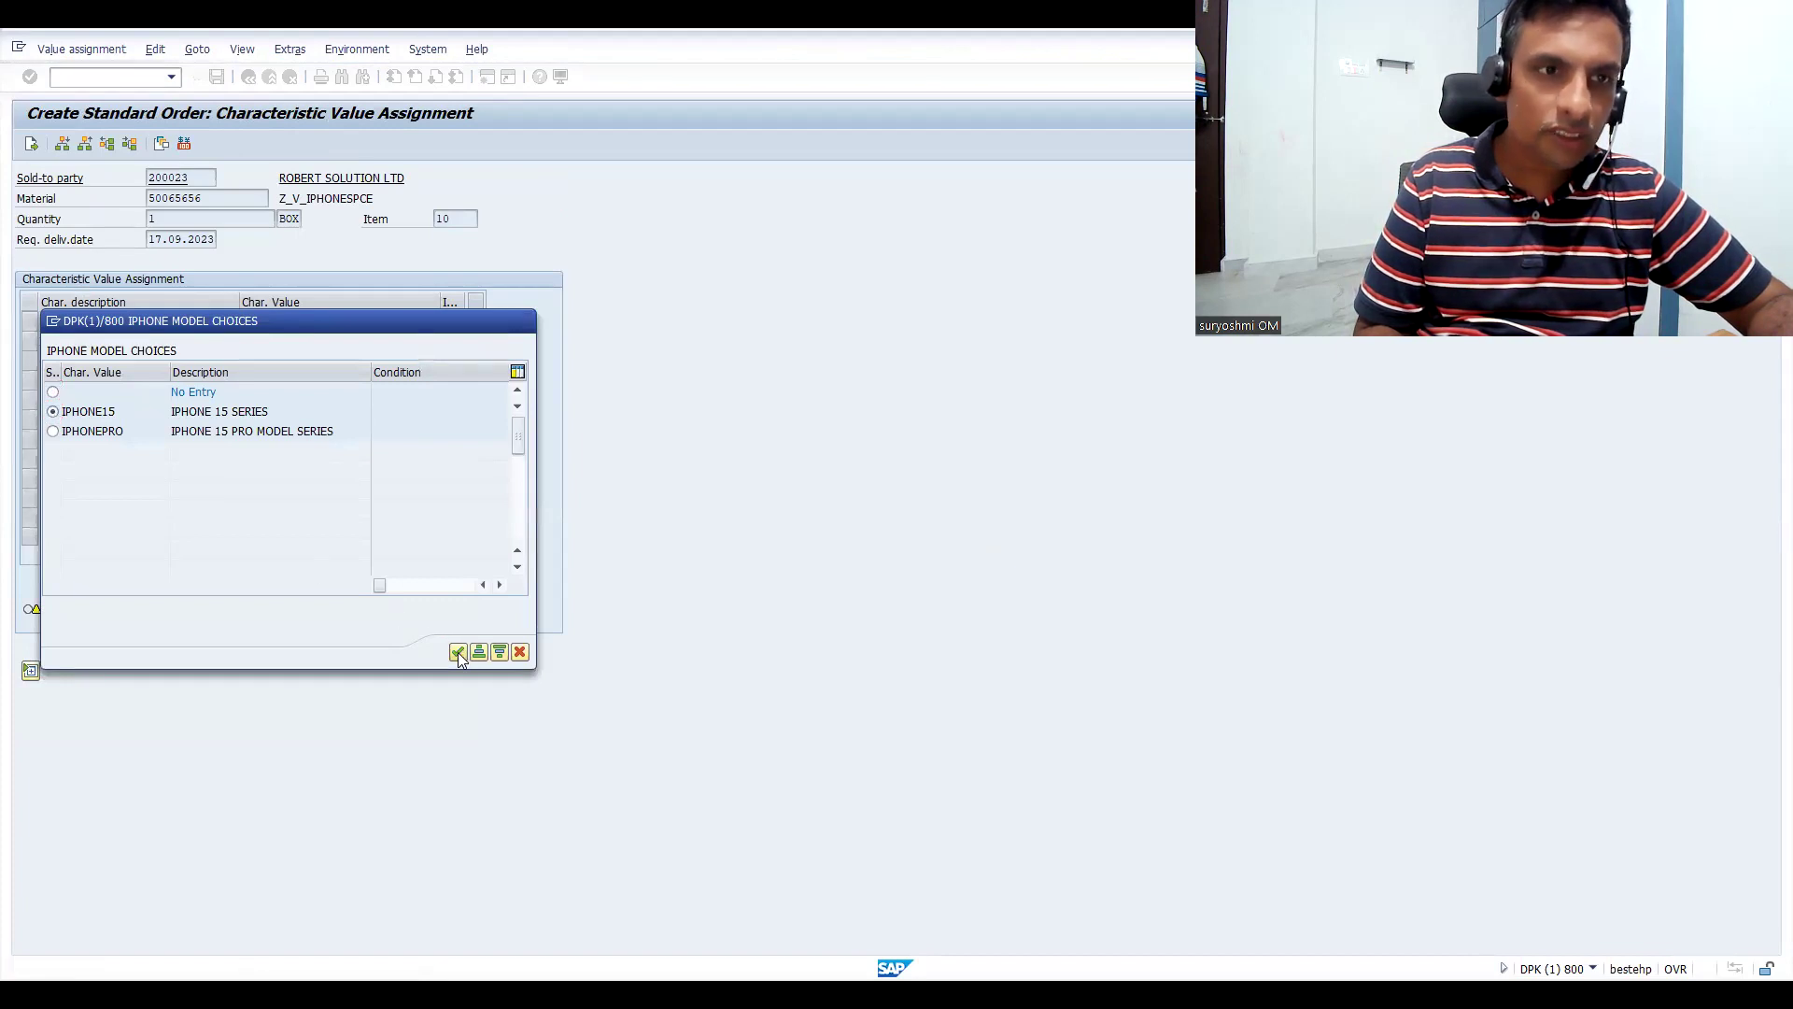
# - Set the iPhone storage to 256 GB STORAGE
pyautogui.click(331, 343)
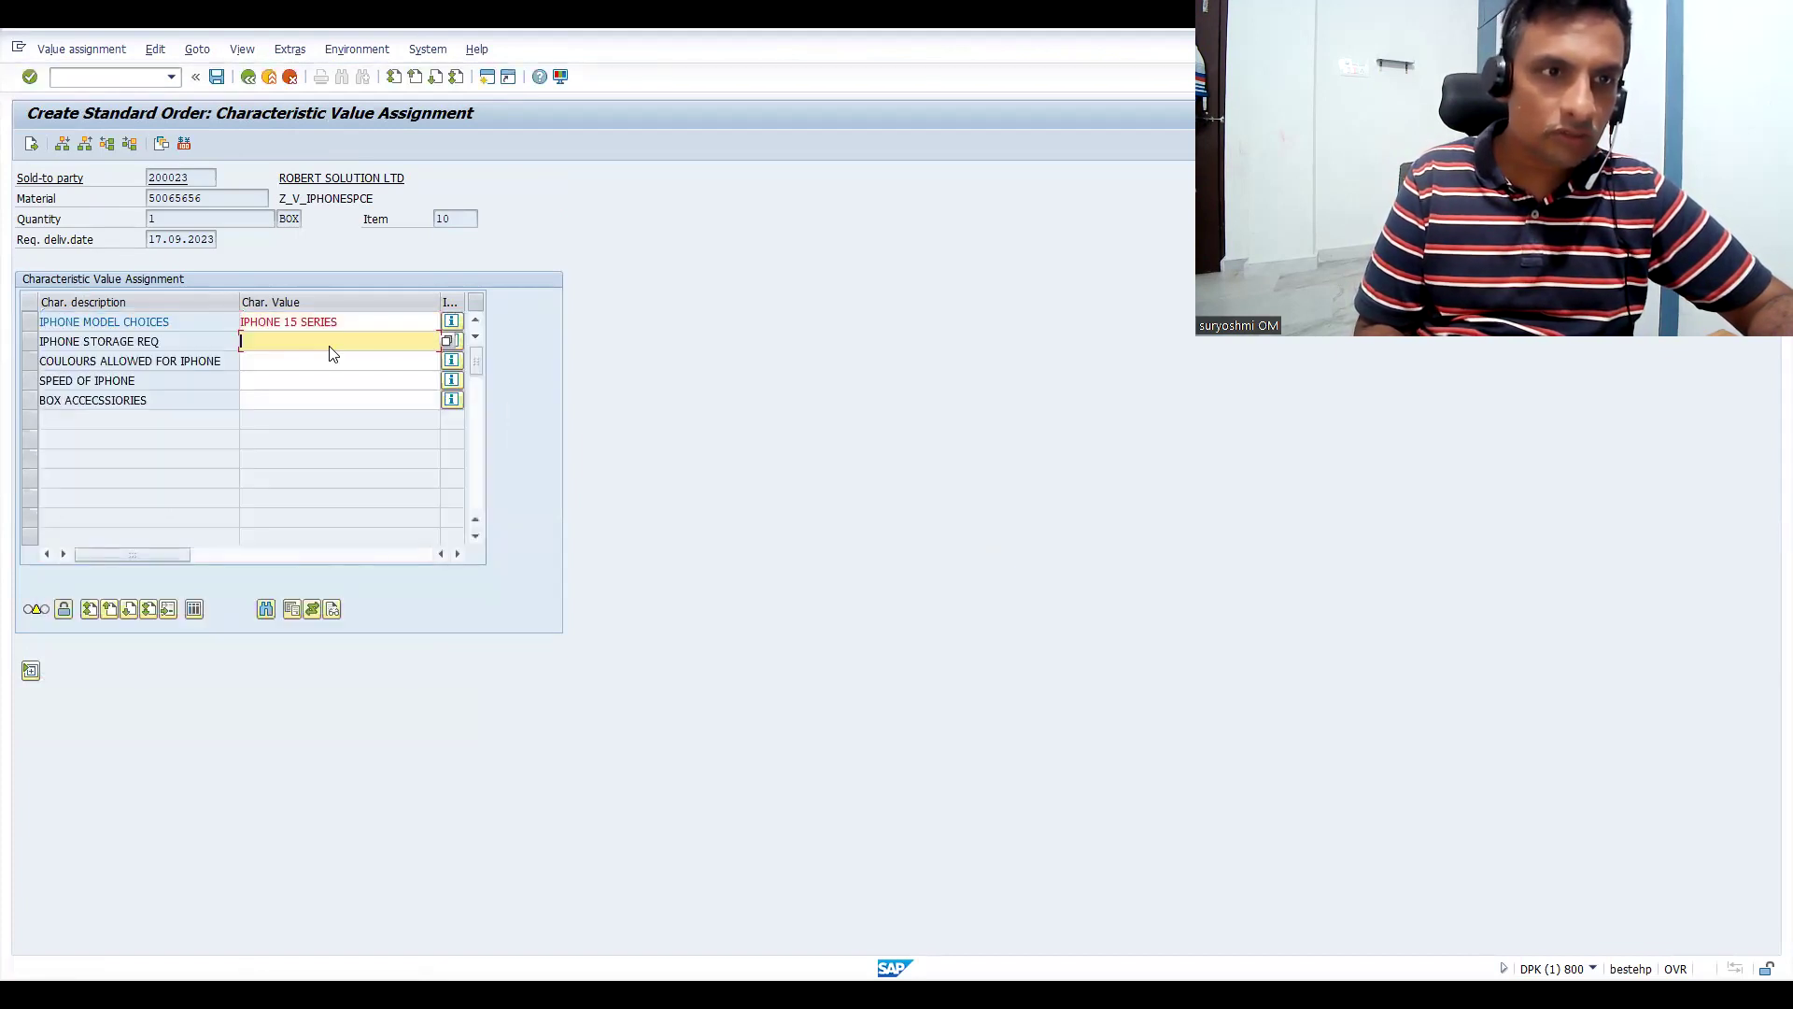
pyautogui.press('F4')
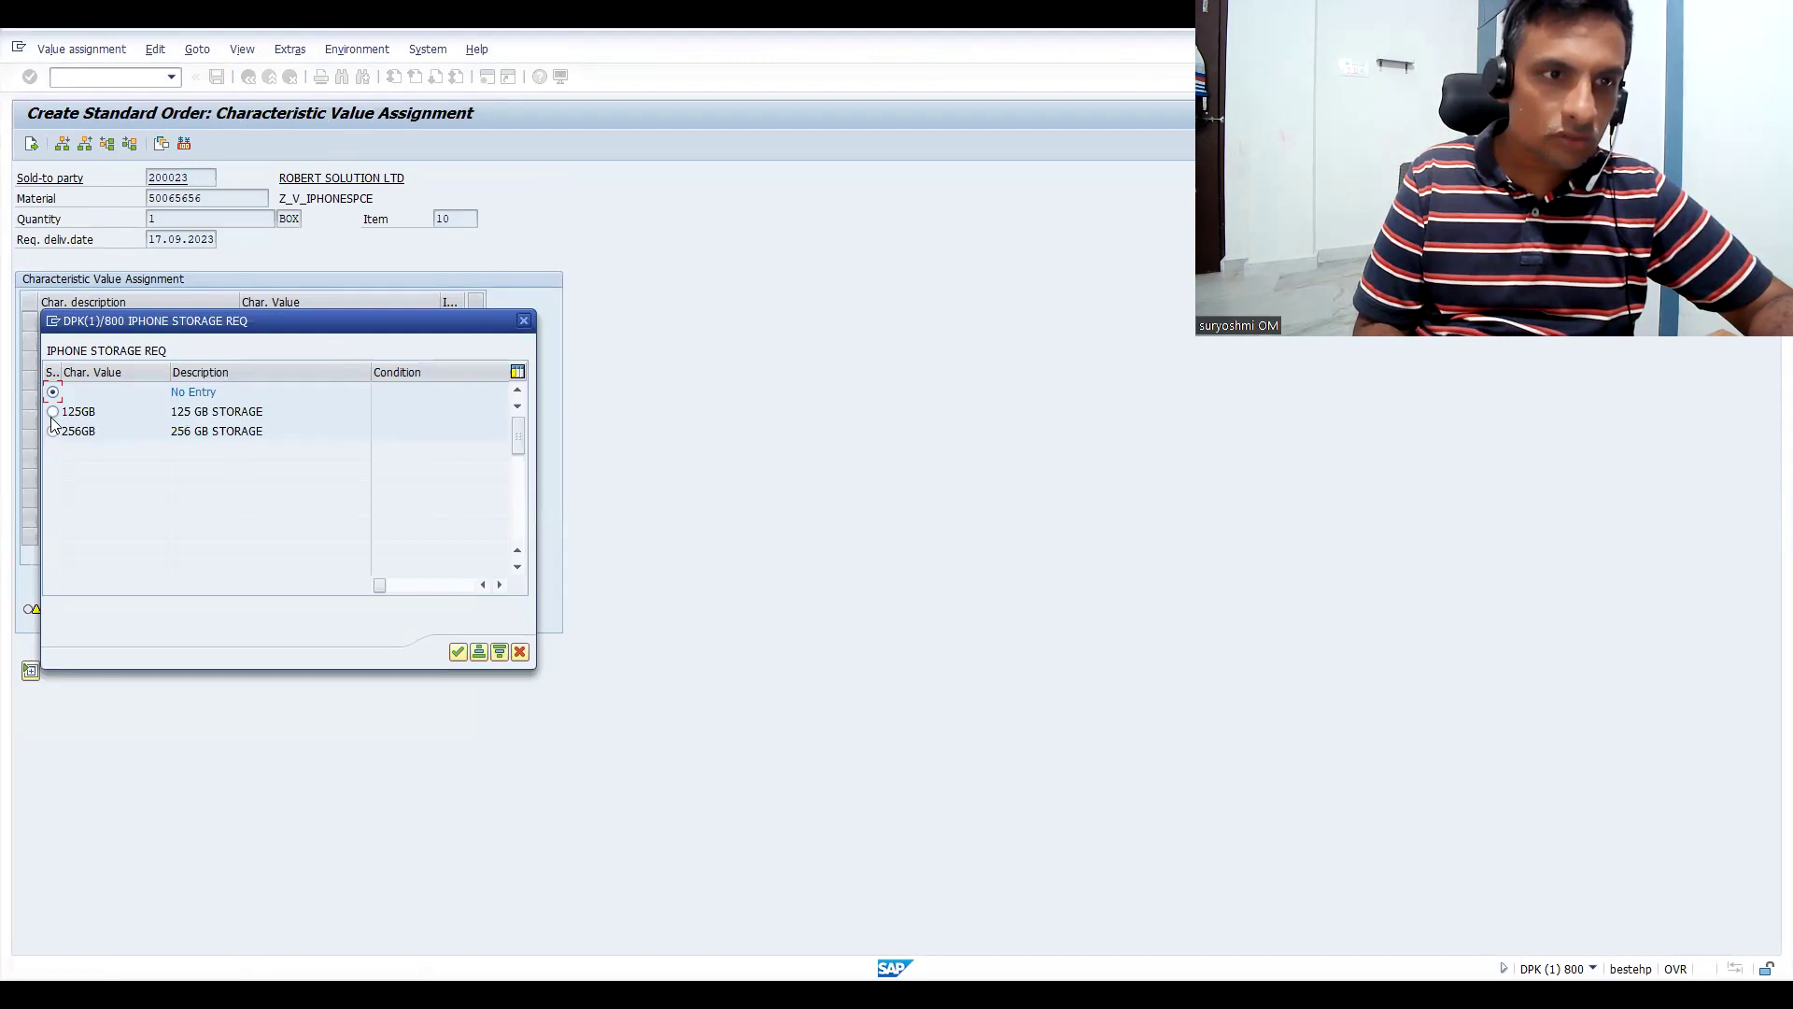
pyautogui.click(456, 656)
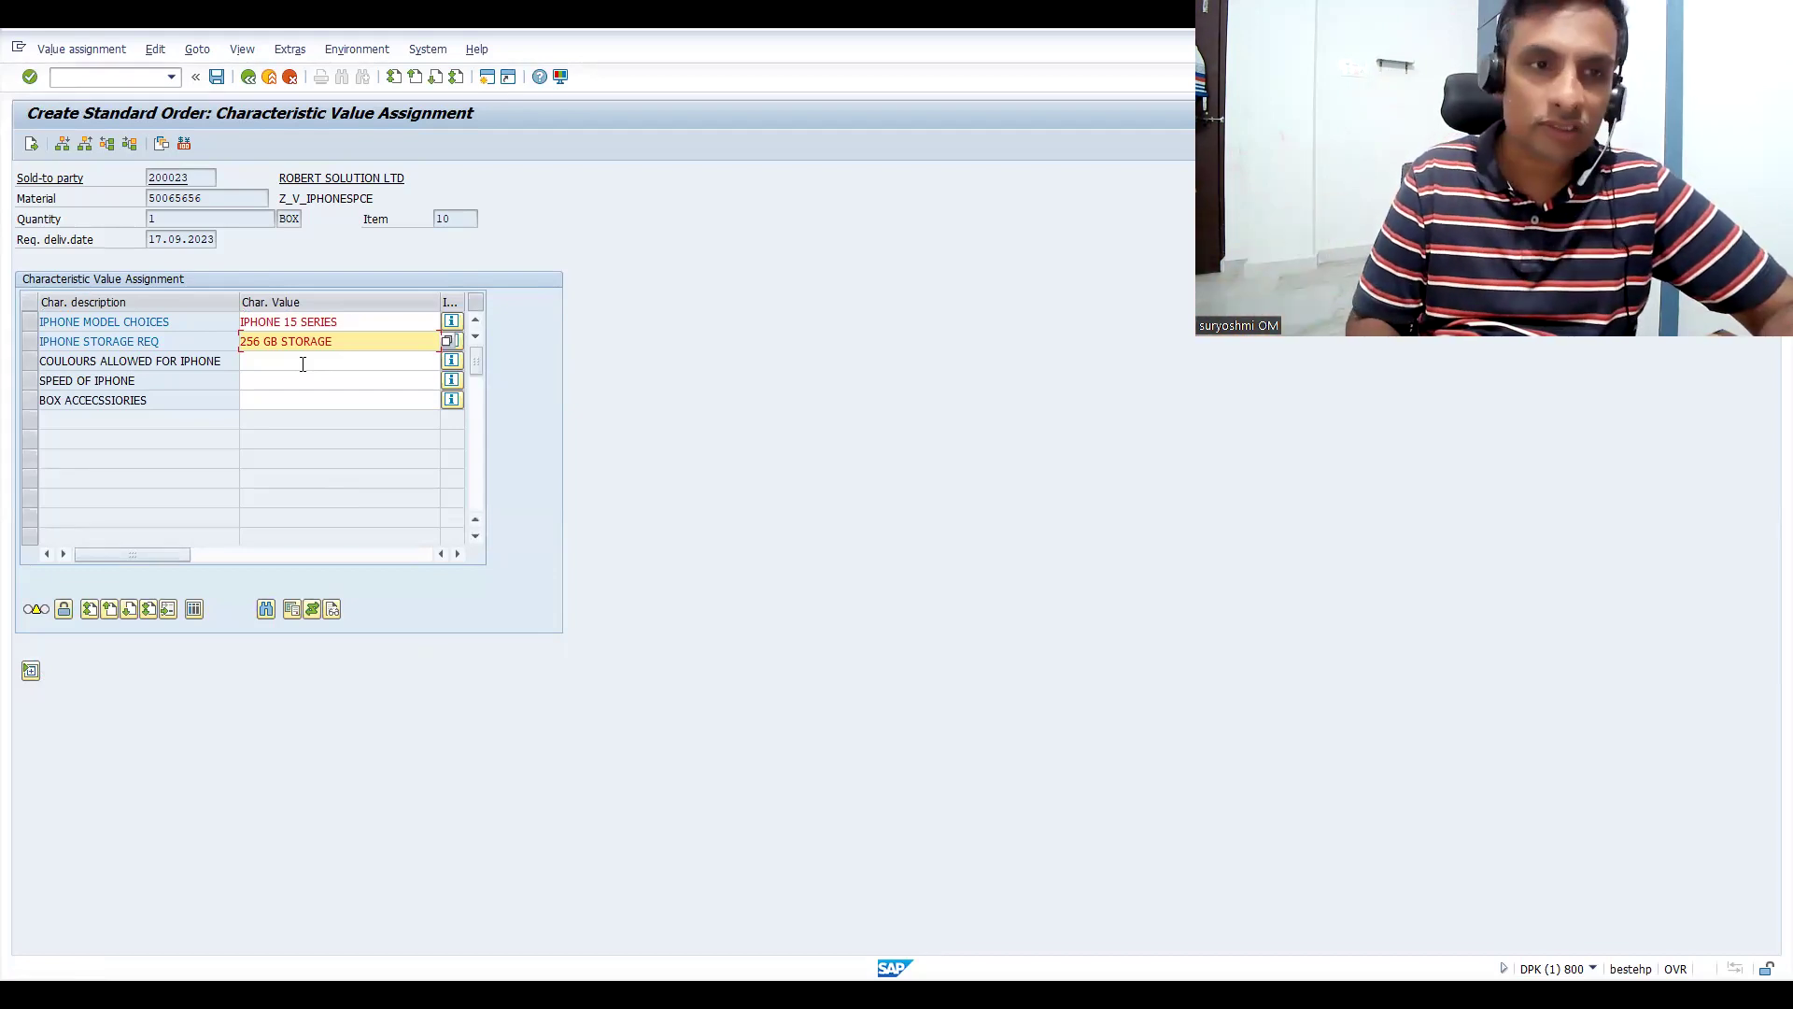
# - Set the iPhone colour to FIARY RED COLOUR and speed to SIX GB
pyautogui.click(293, 366)
pyautogui.press('F4')
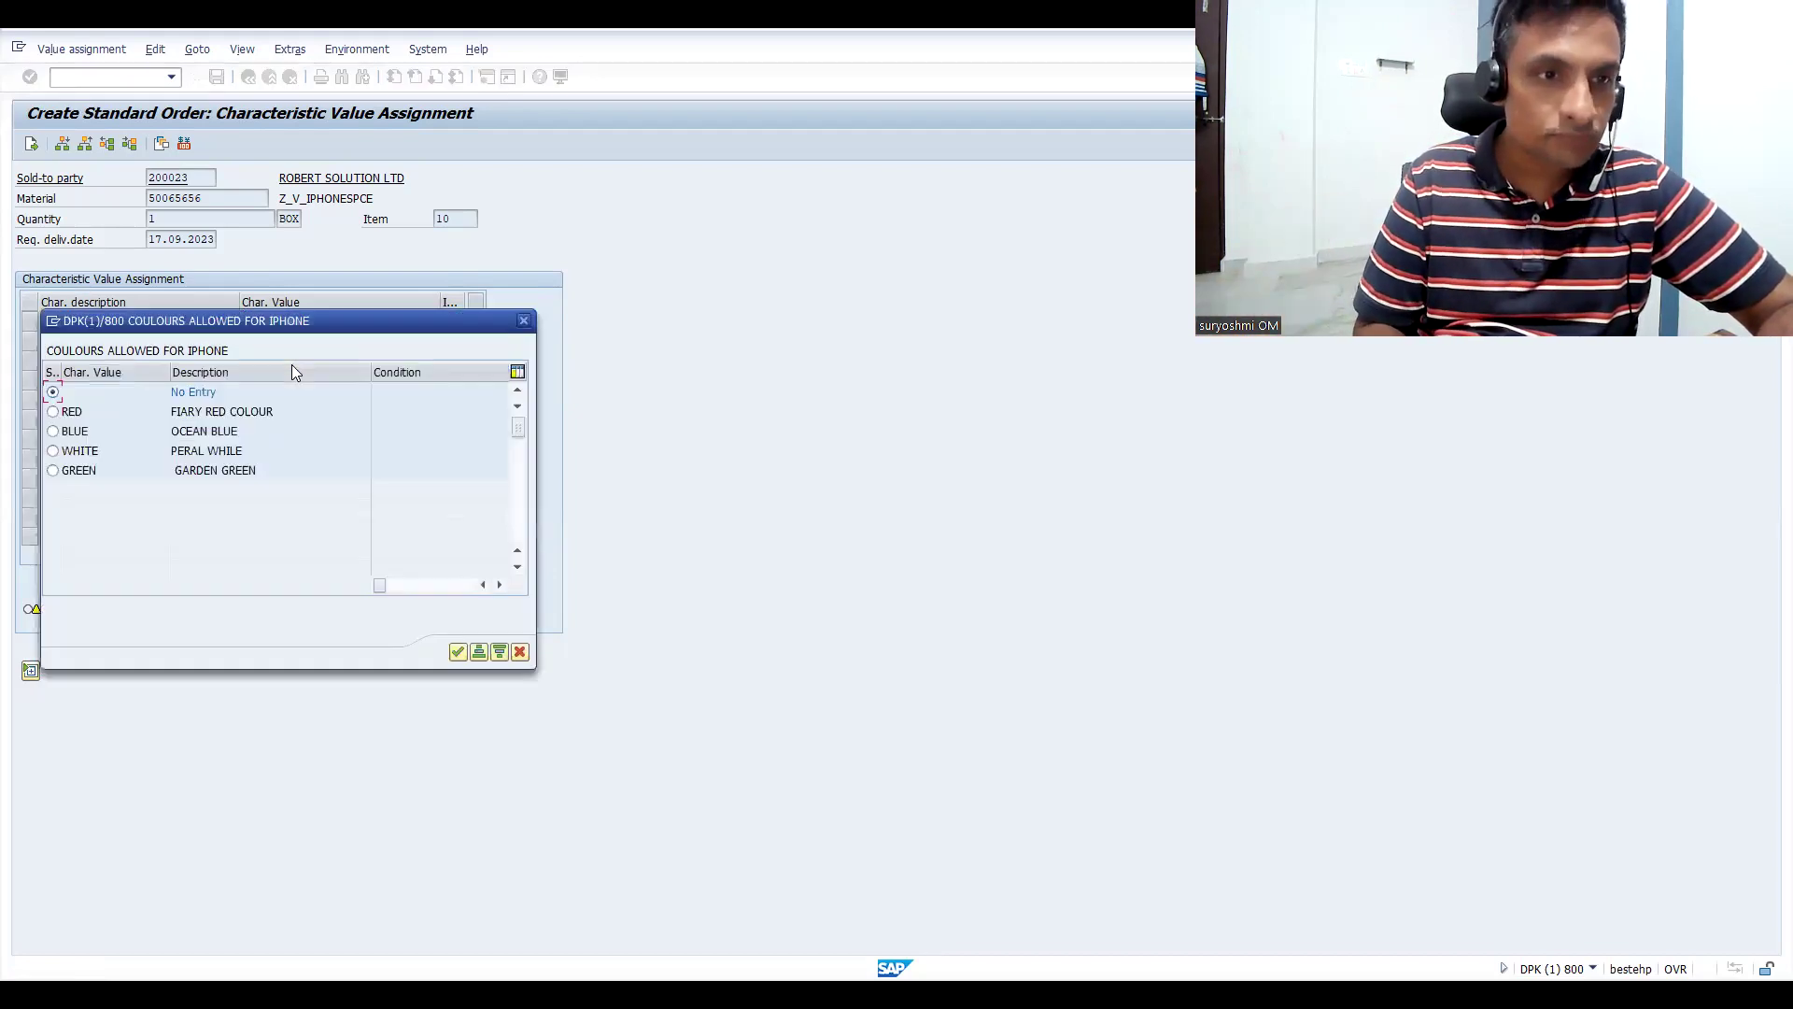
pyautogui.click(53, 412)
pyautogui.click(458, 651)
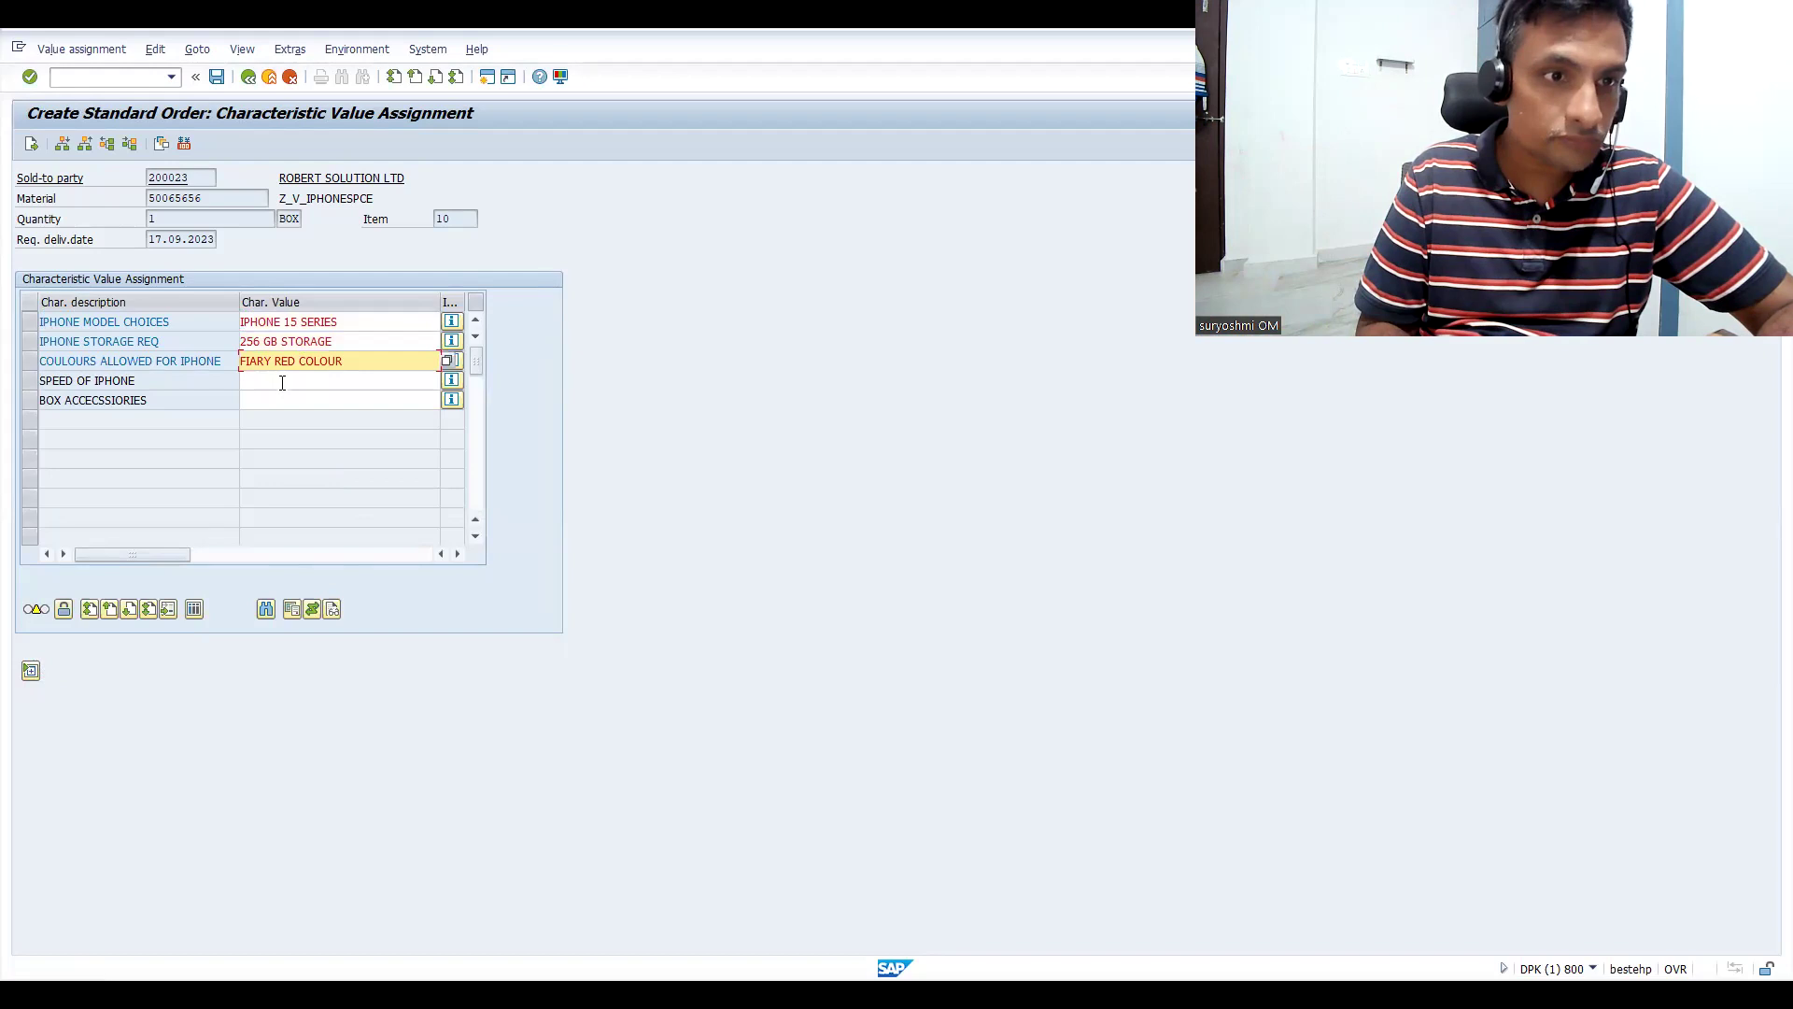
pyautogui.click(275, 378)
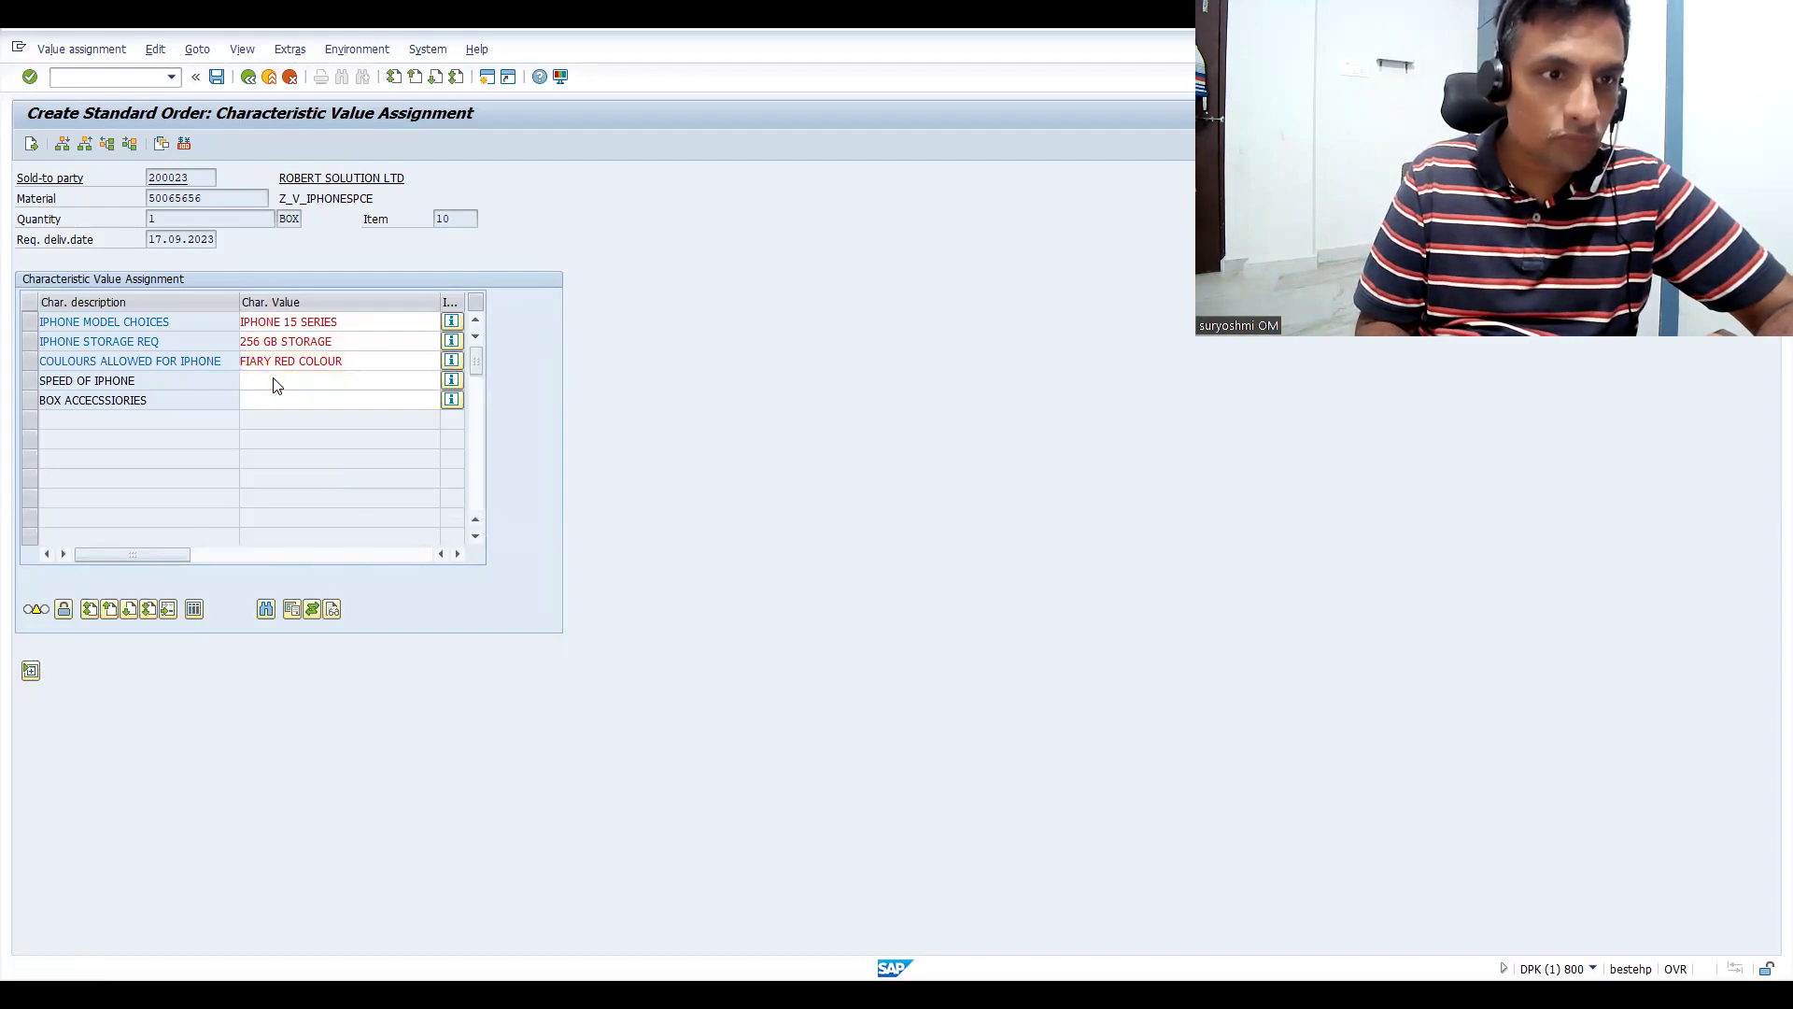
pyautogui.press('F4')
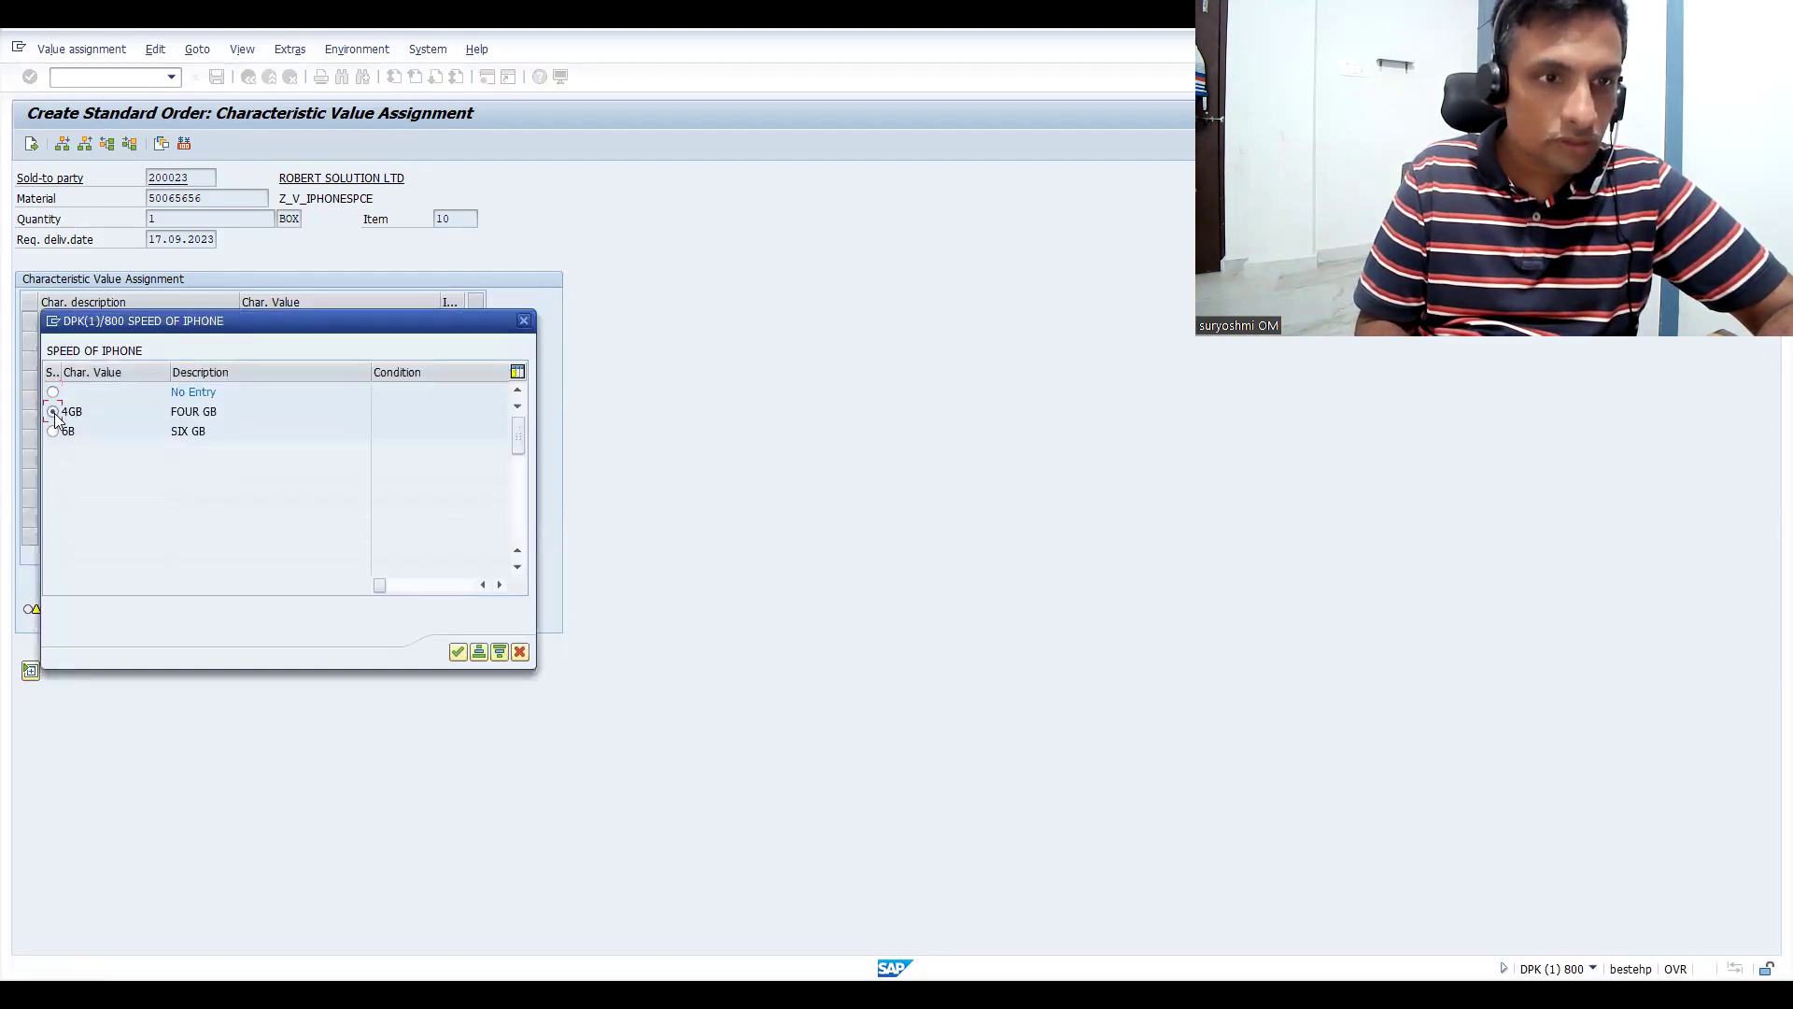
pyautogui.click(53, 433)
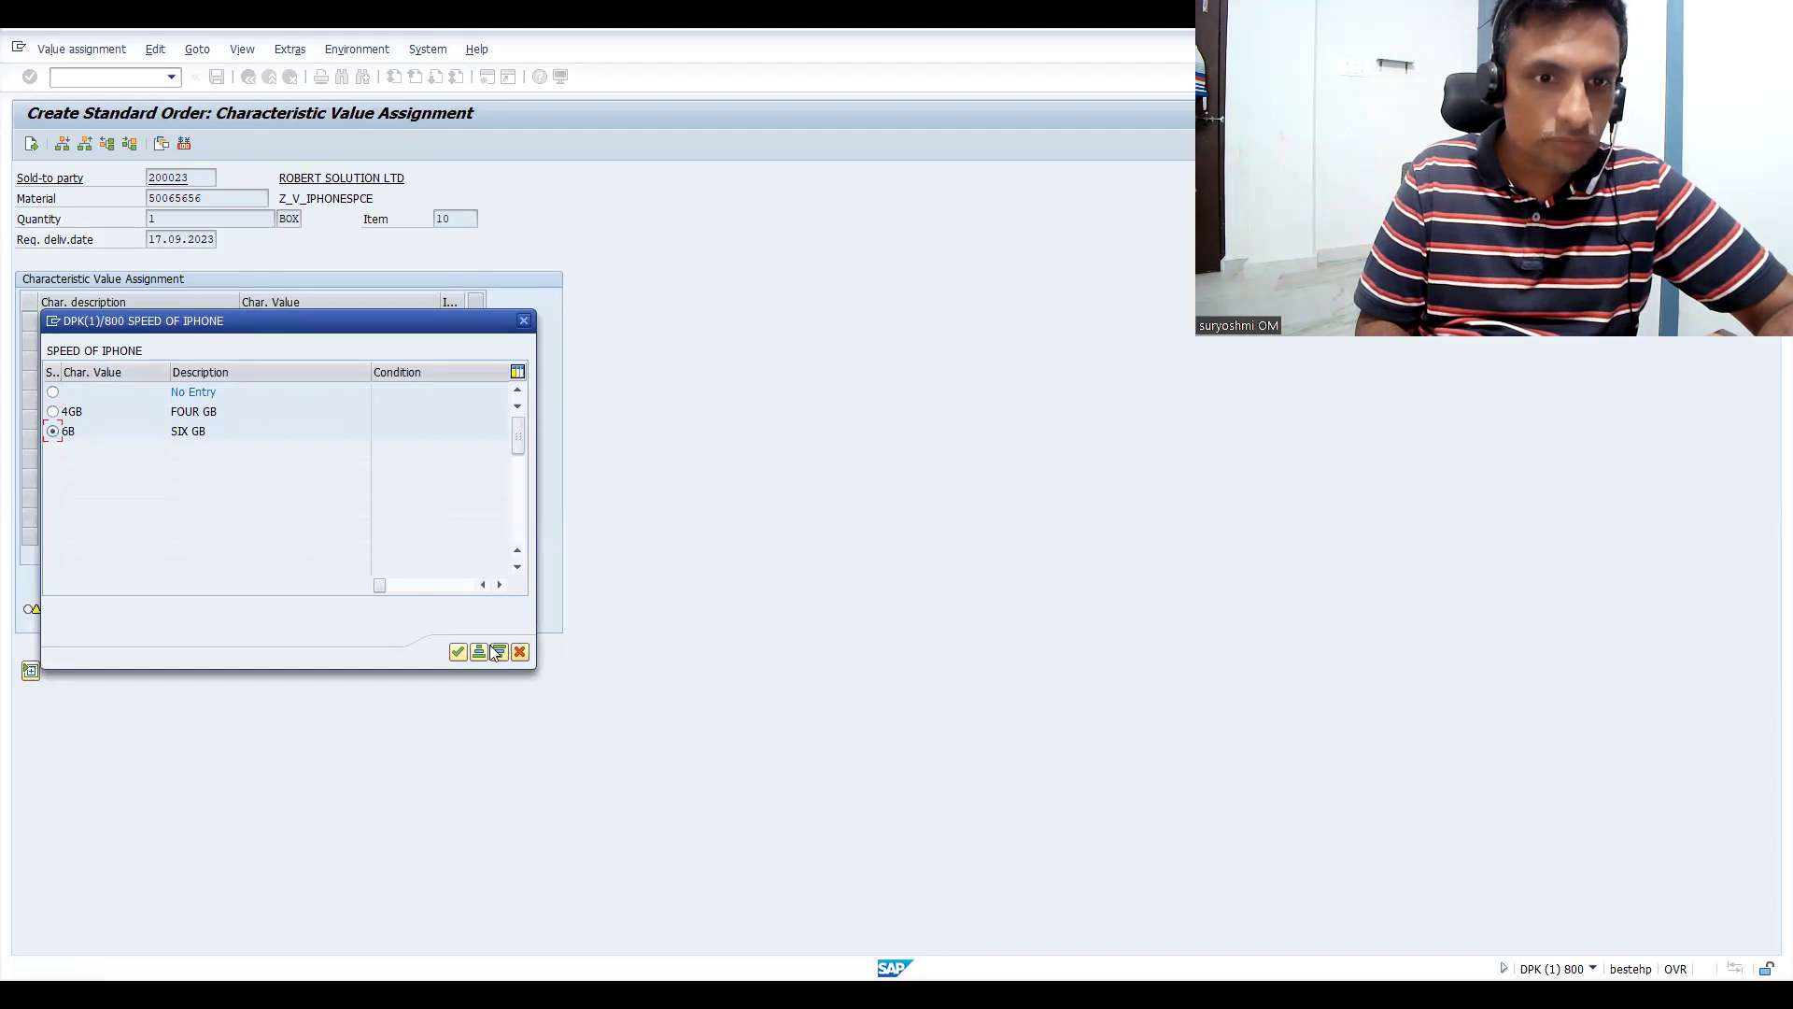
pyautogui.click(460, 653)
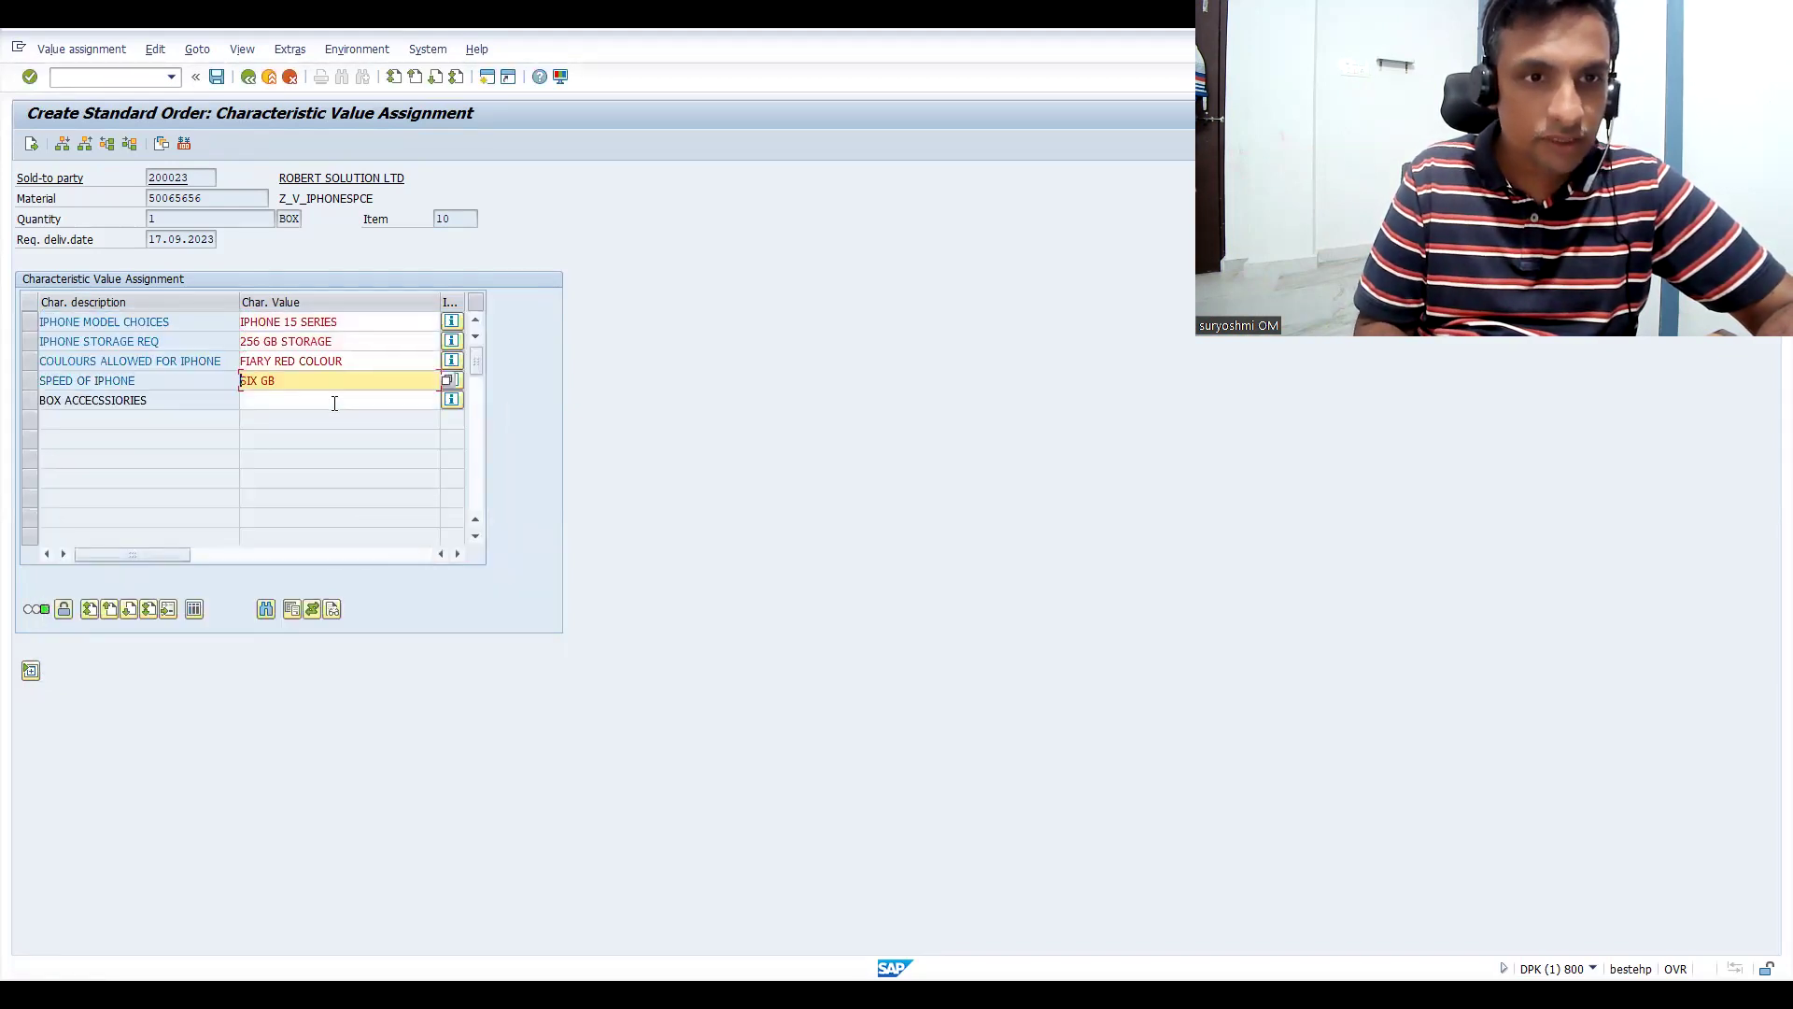
# - Choose CHARGER CABLE and CHARGER PIN as box accessories
pyautogui.click(332, 402)
pyautogui.press('F4')
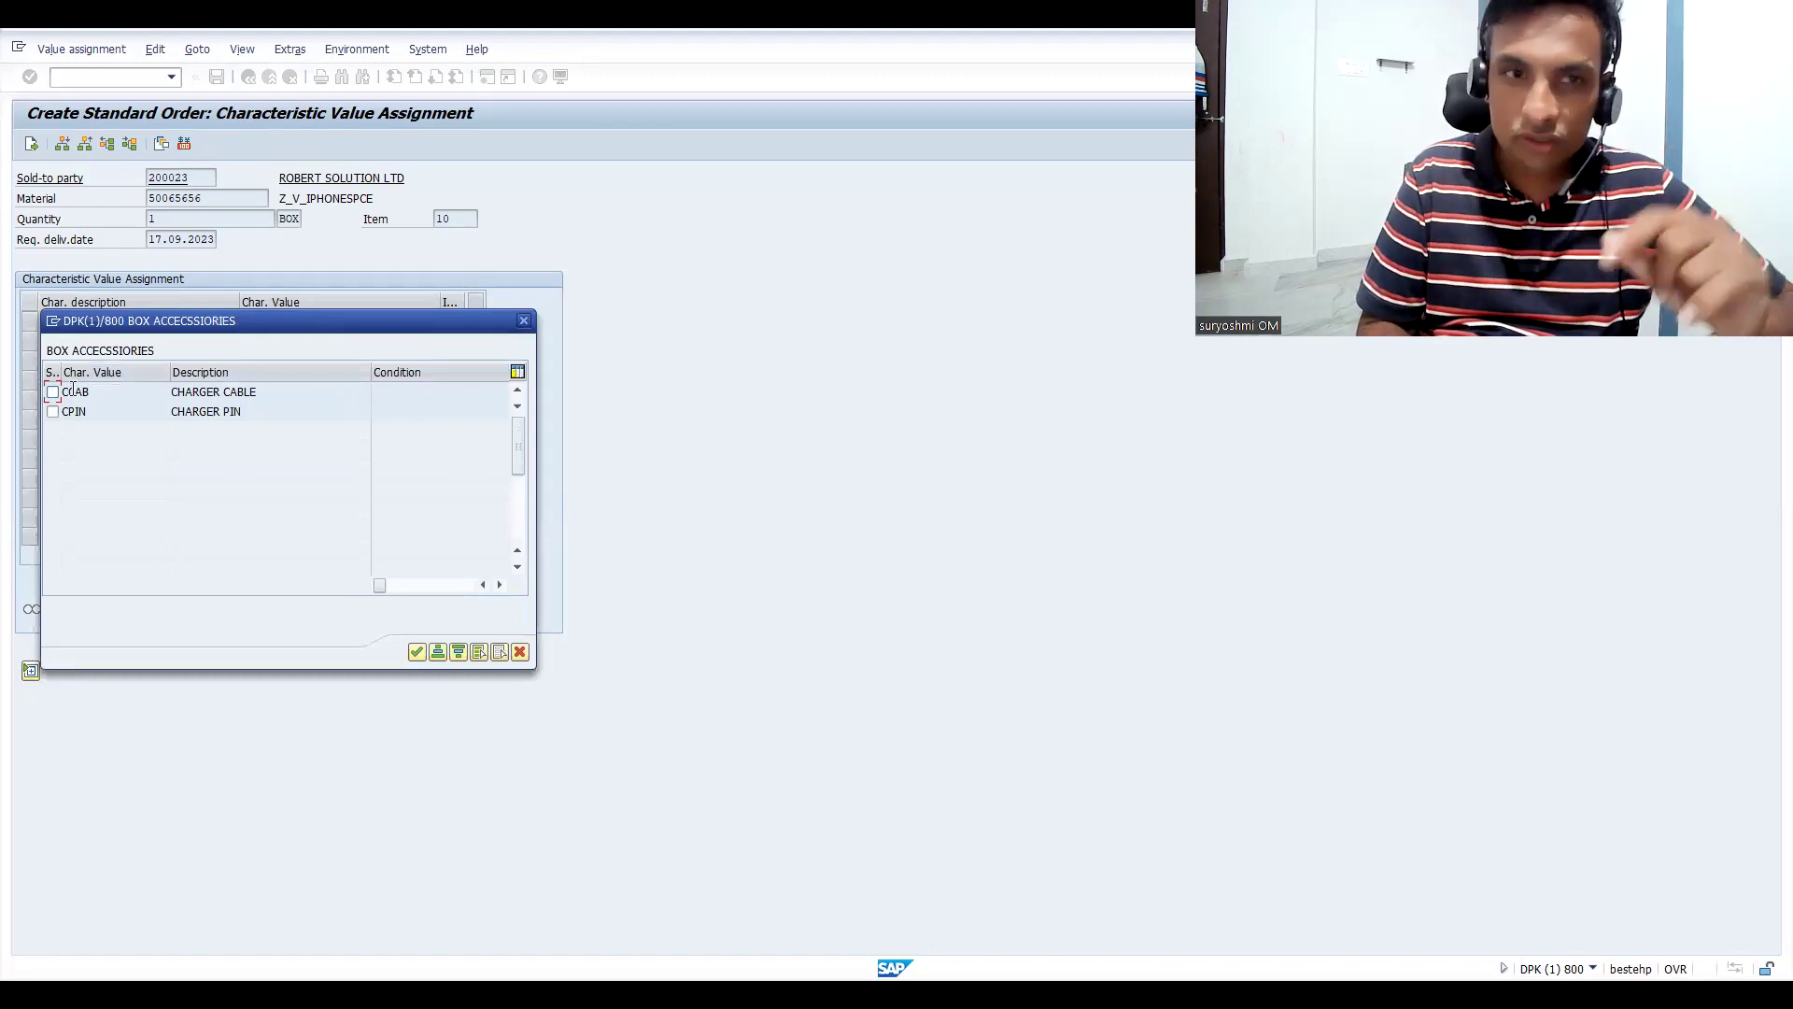
pyautogui.click(54, 393)
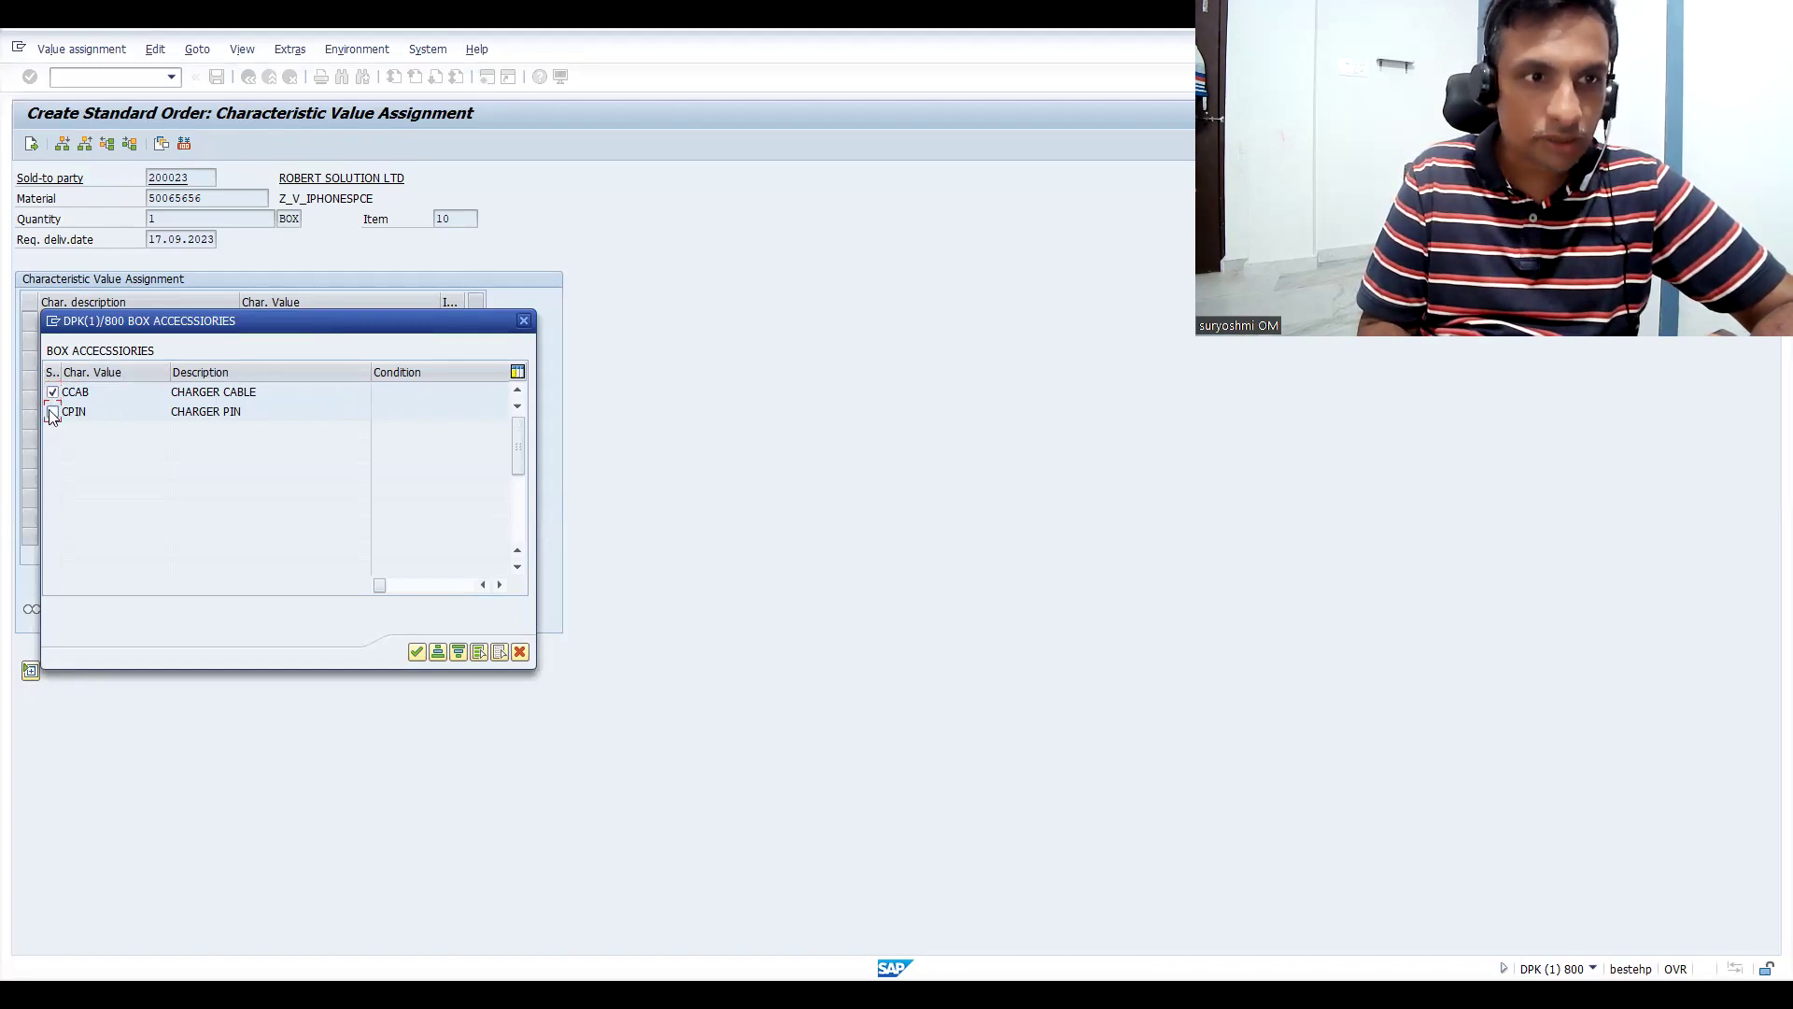
pyautogui.click(415, 653)
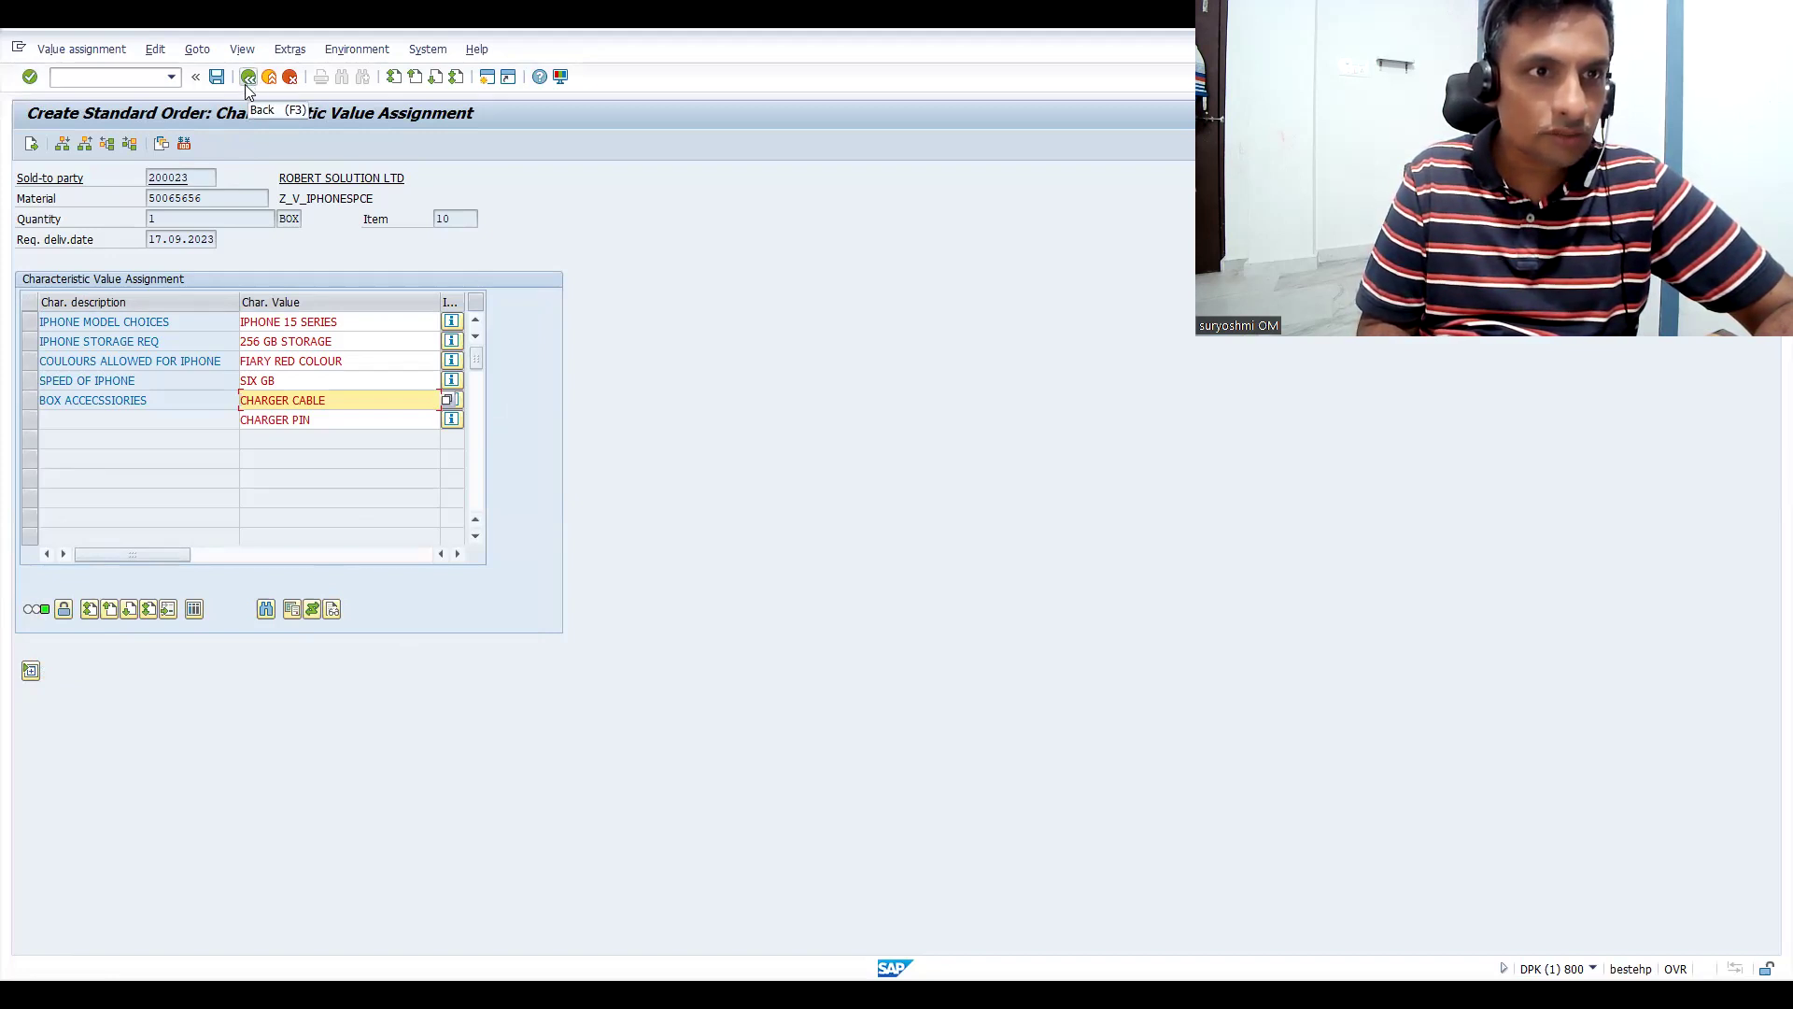
# - Go back to the order overview, acknowledge the checking group message, and open item 10's details
pyautogui.click(28, 146)
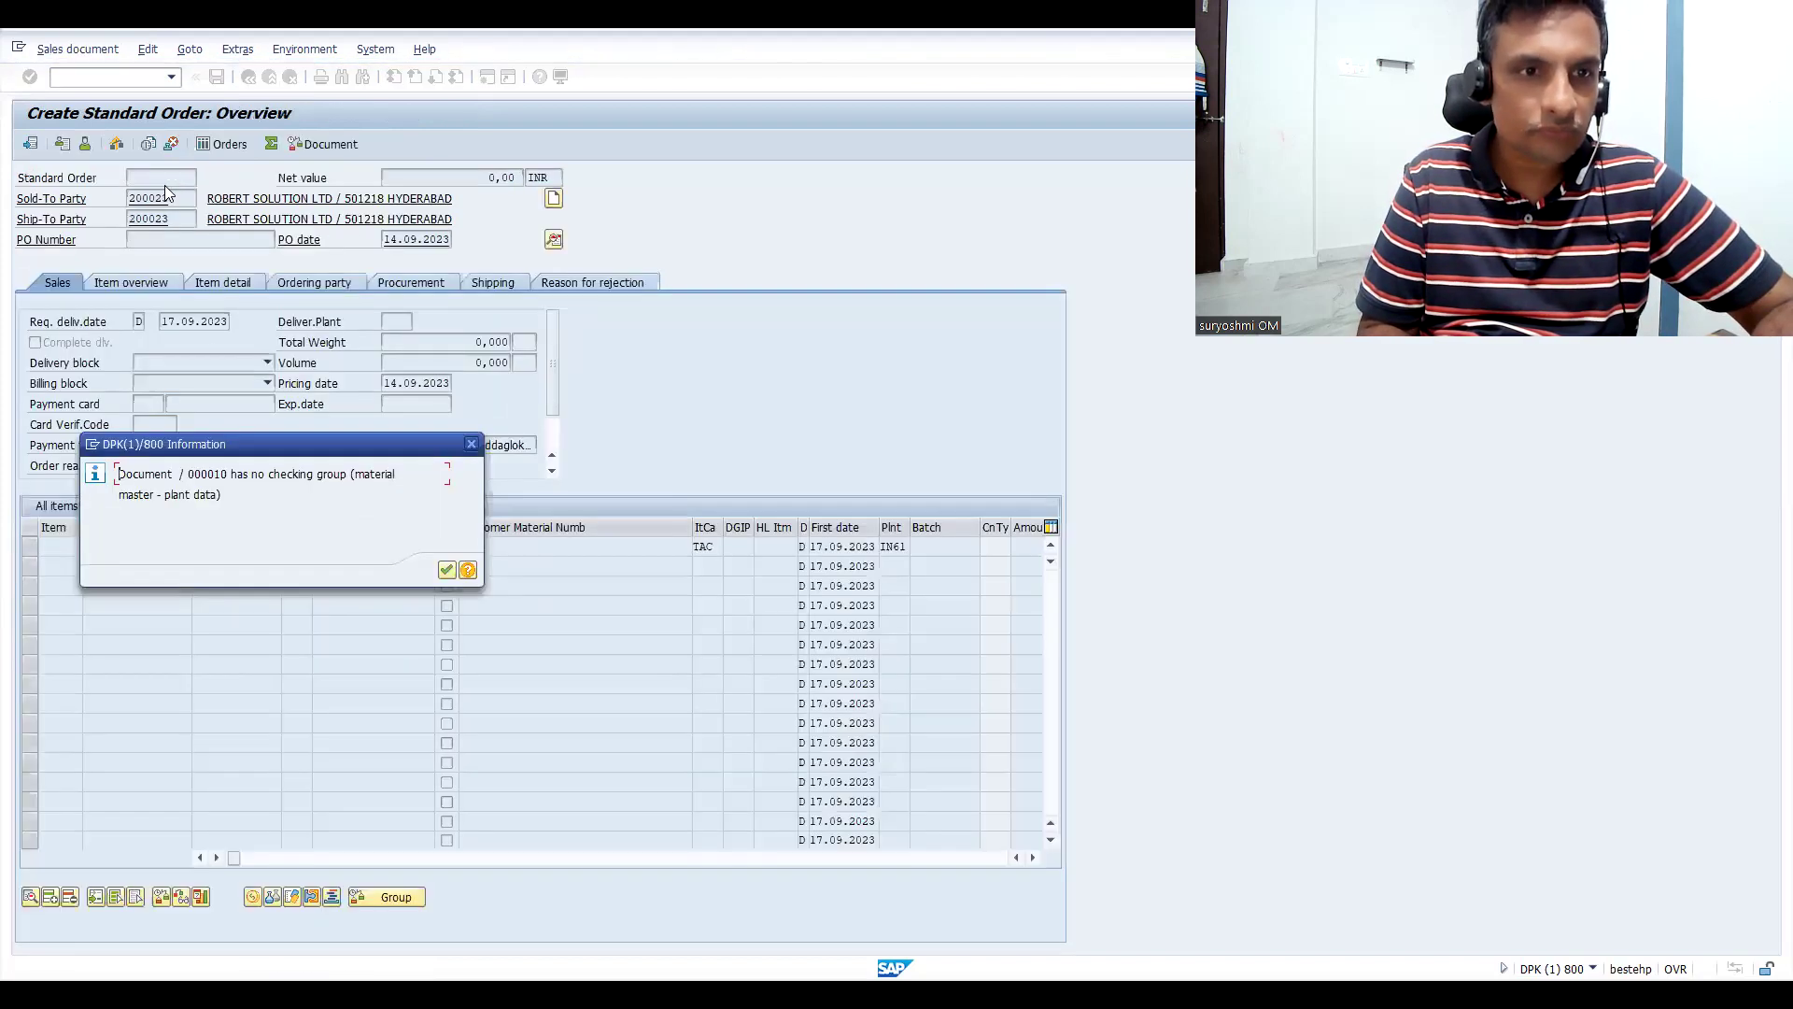
pyautogui.click(446, 570)
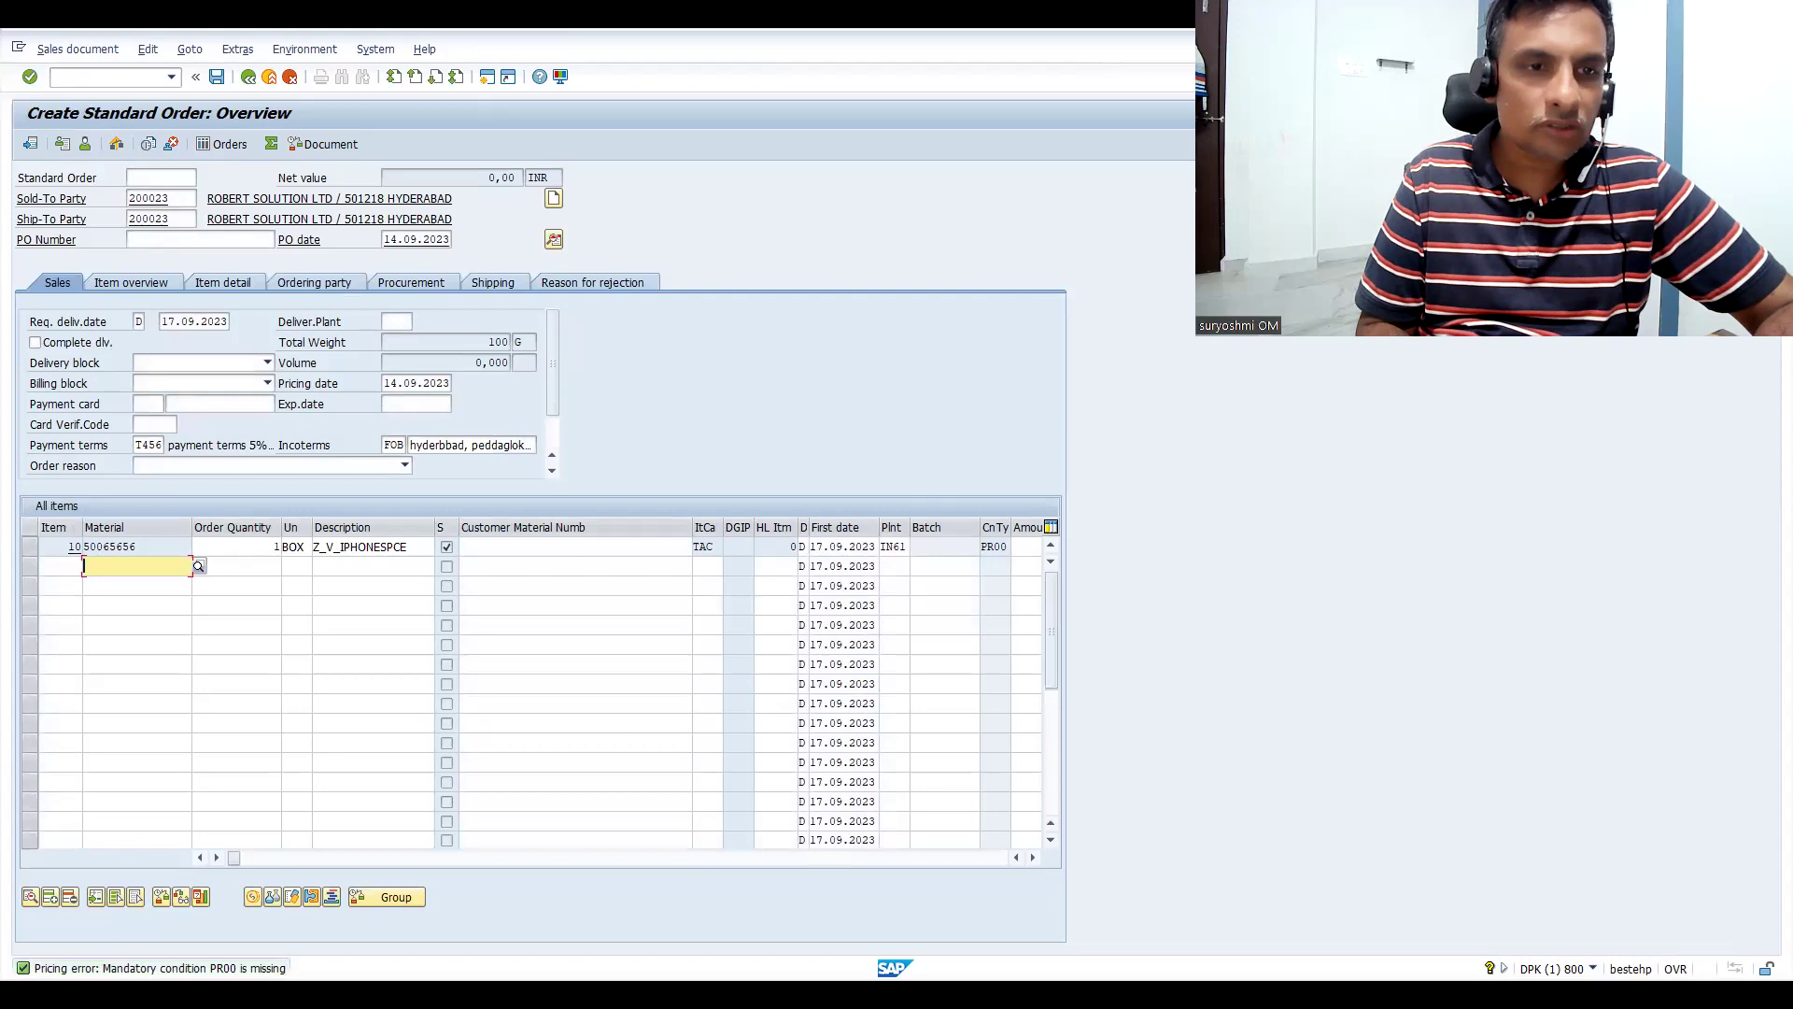
pyautogui.doubleClick(391, 548)
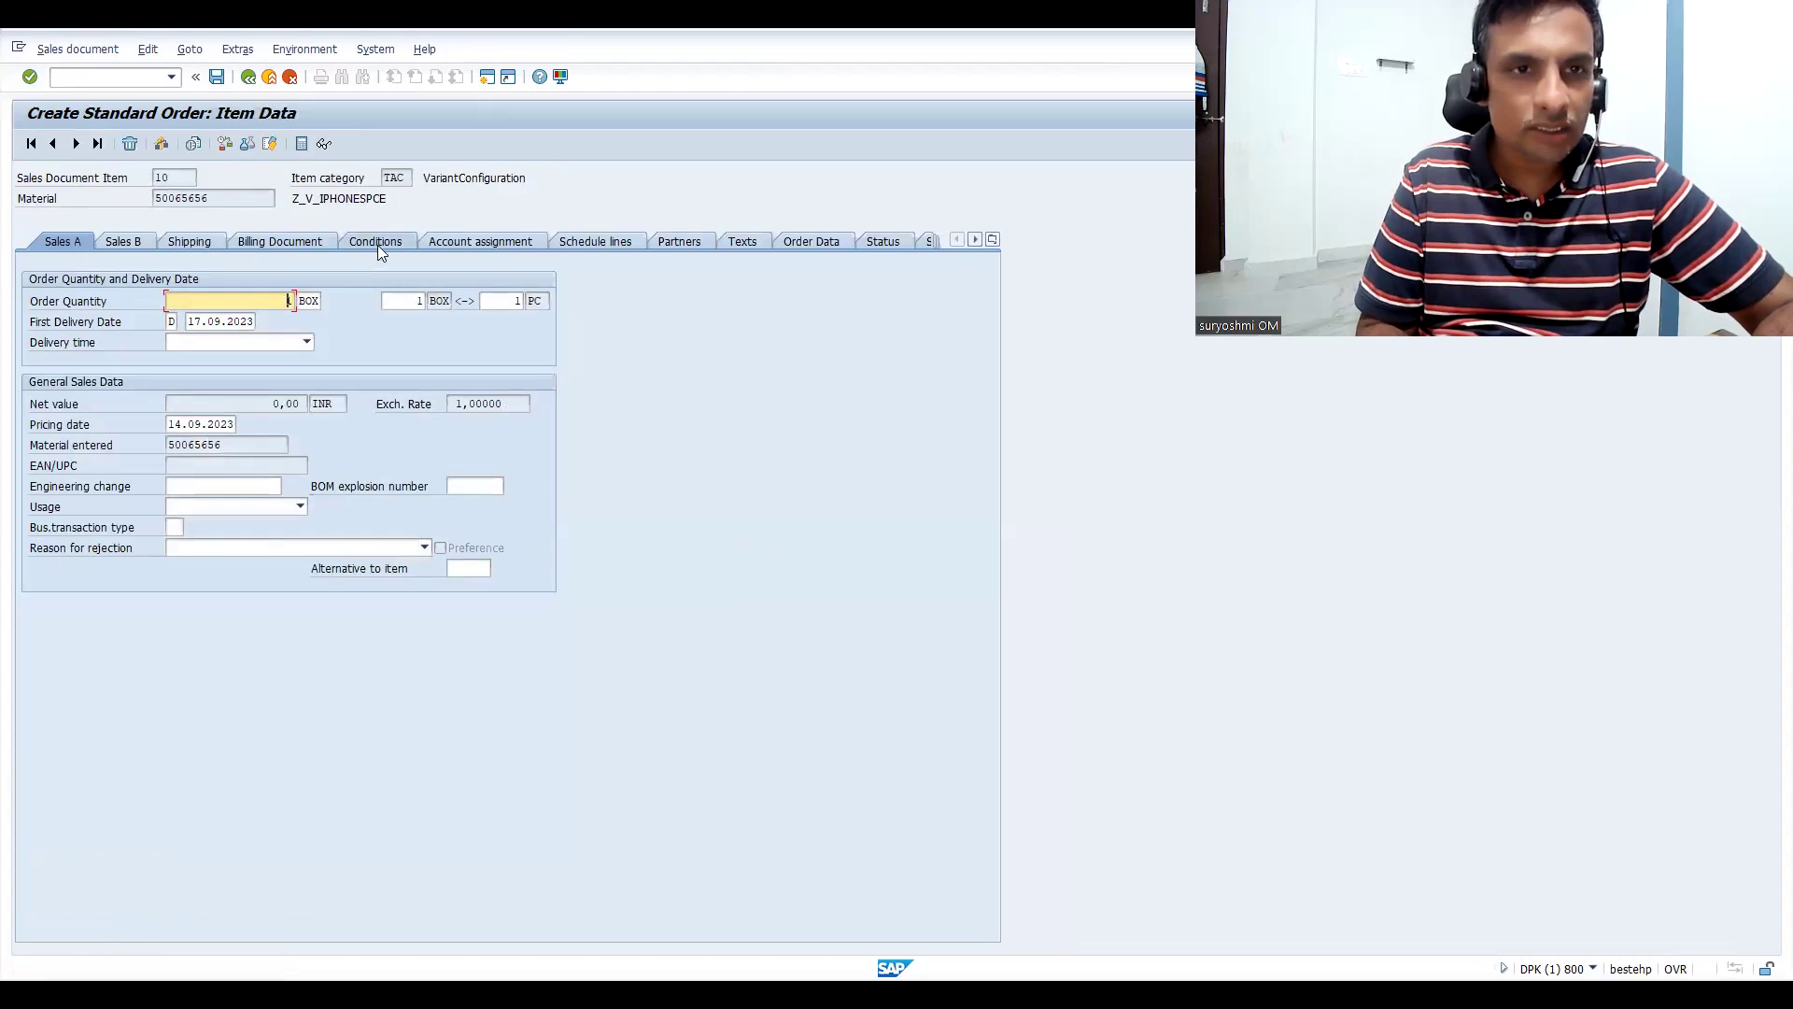
# - Check the item's pricing conditions, then save Standard Order 20355 despite the incompletion warning
pyautogui.click(378, 245)
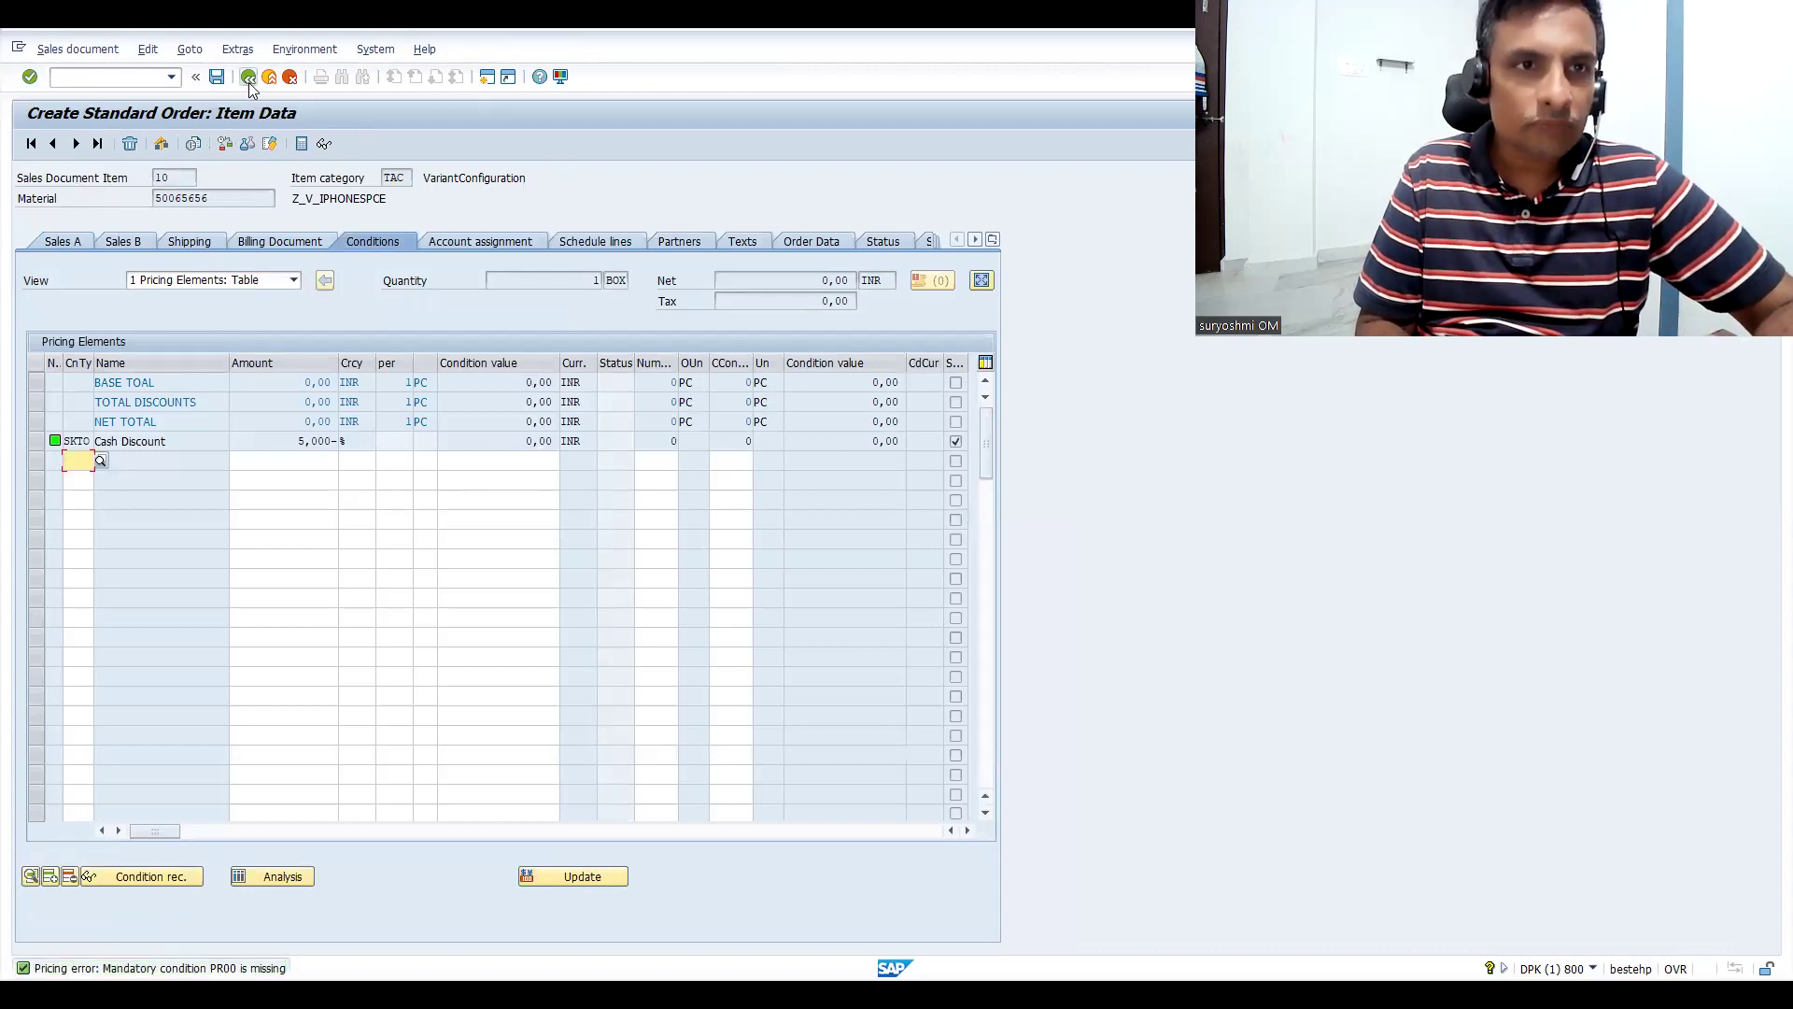
pyautogui.click(217, 78)
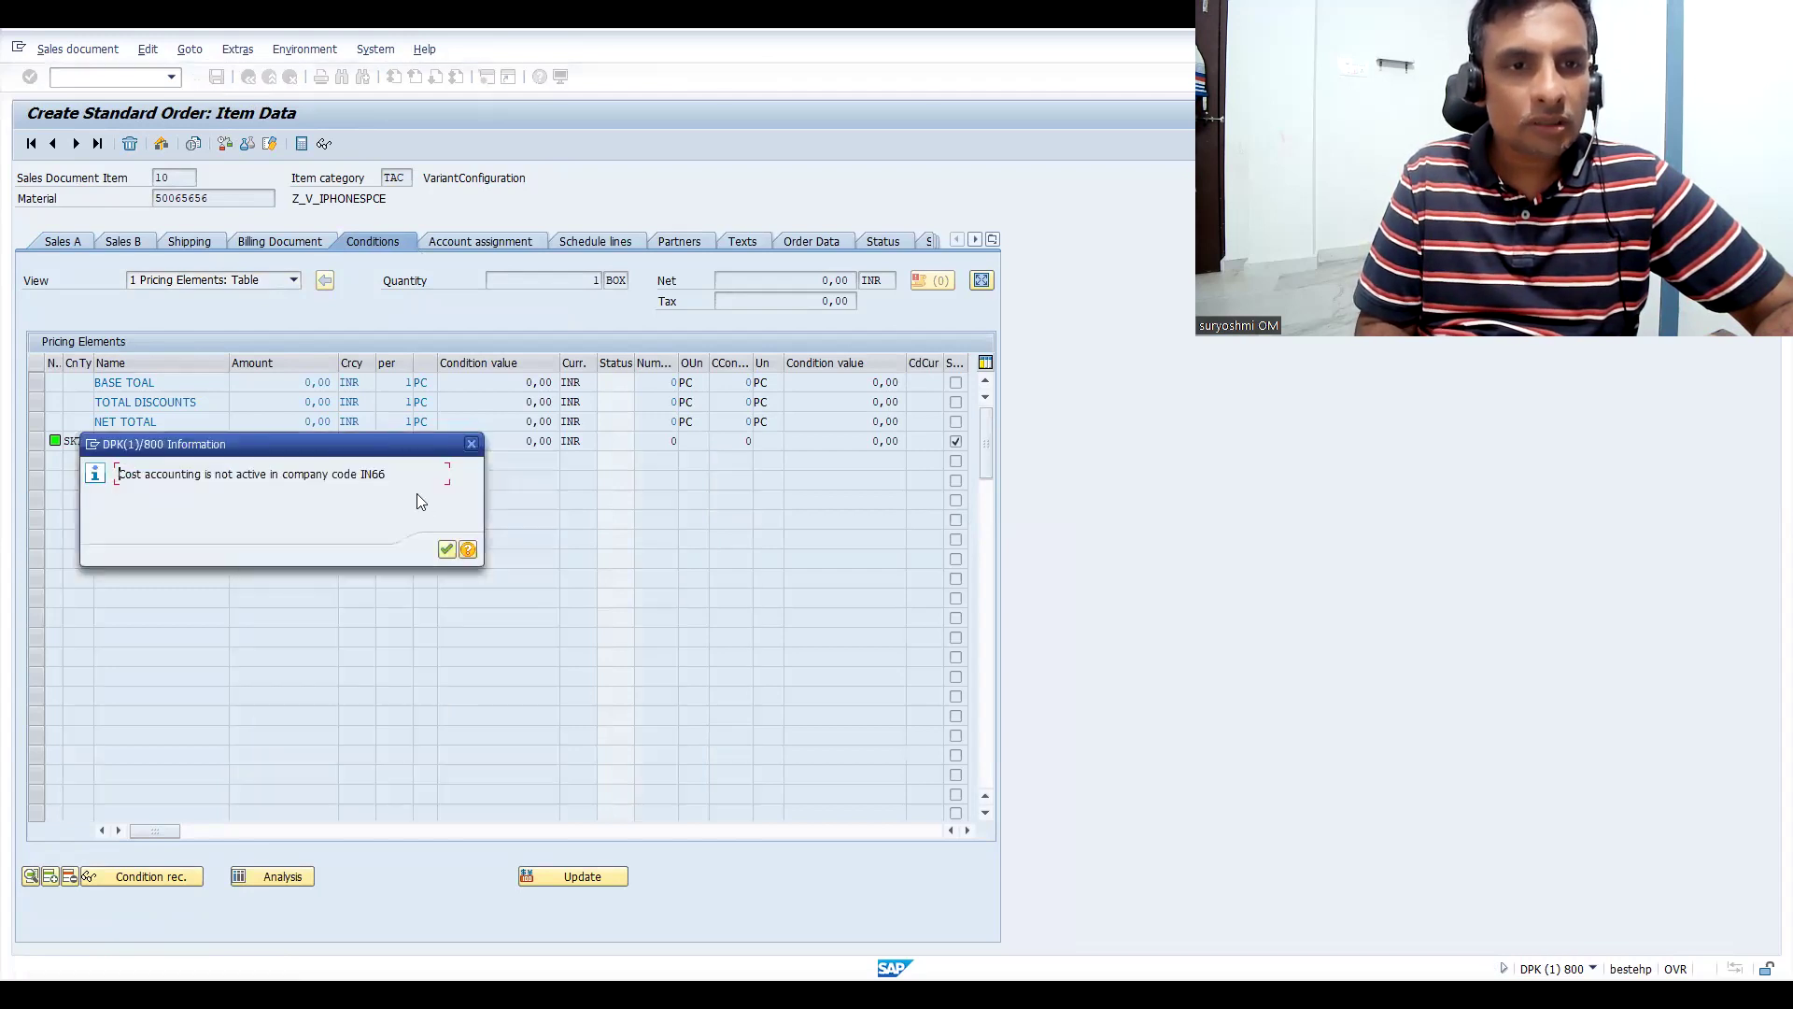
pyautogui.click(445, 551)
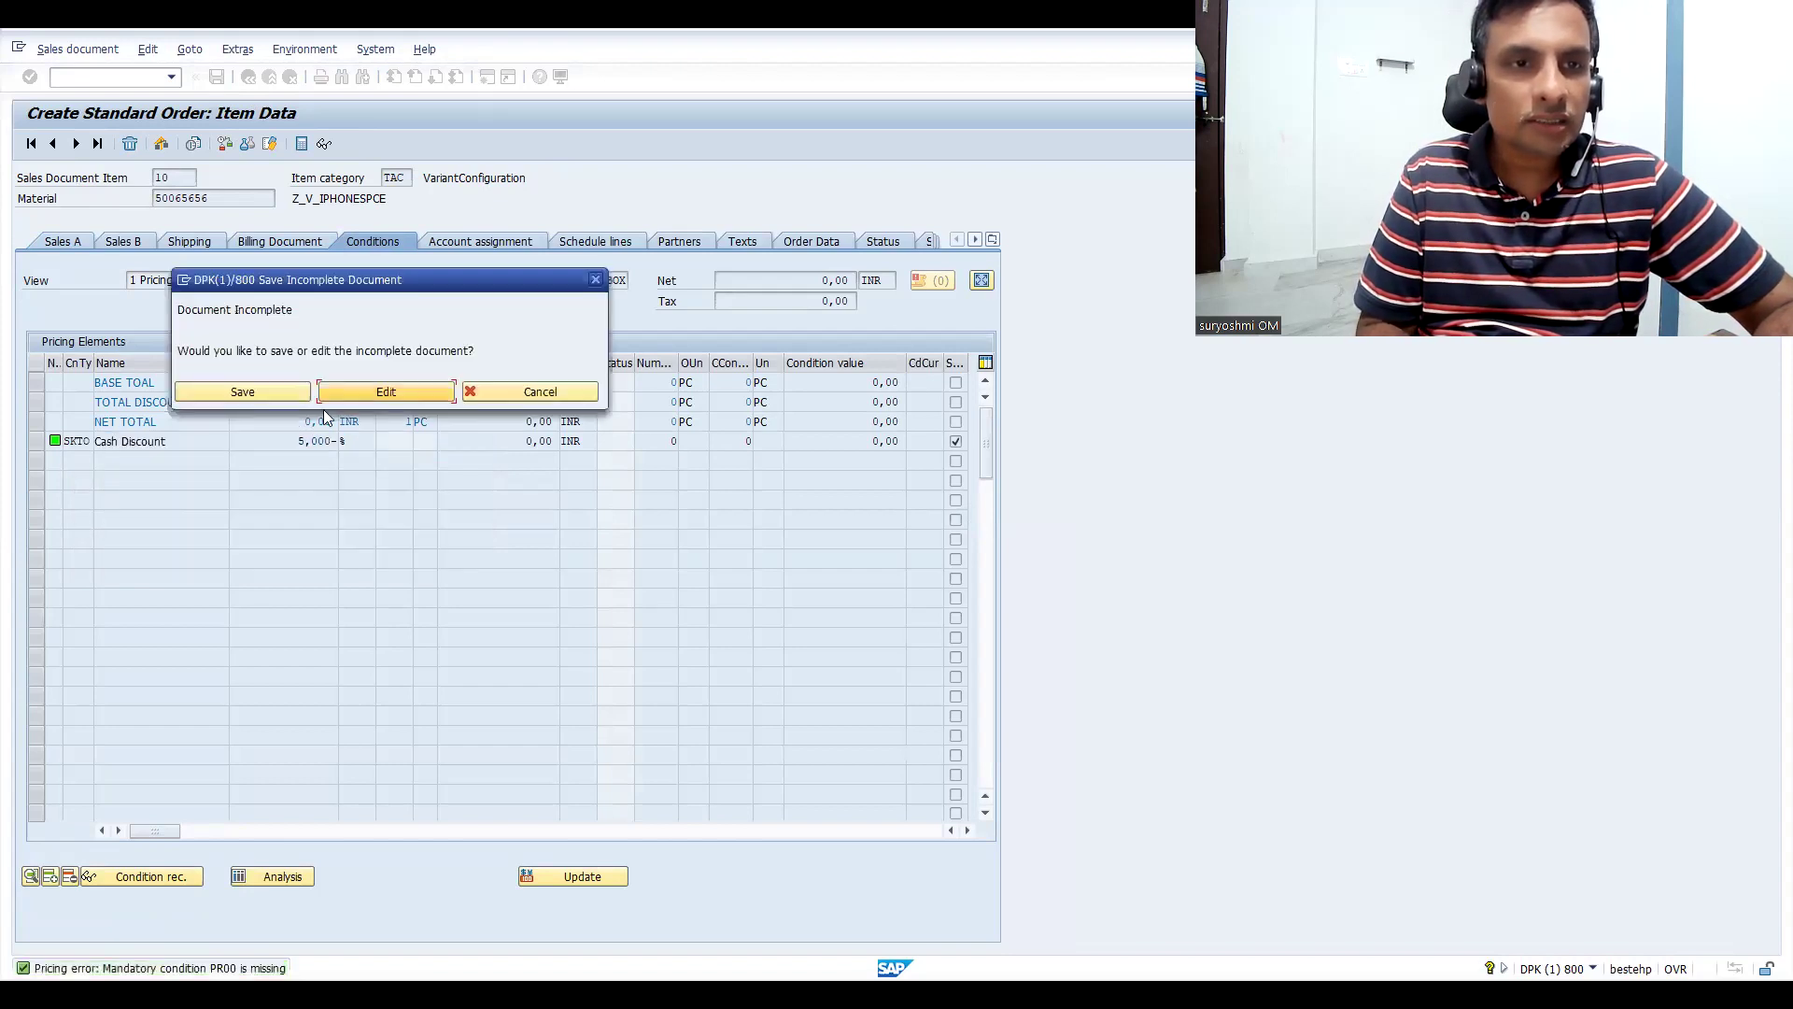
pyautogui.click(262, 387)
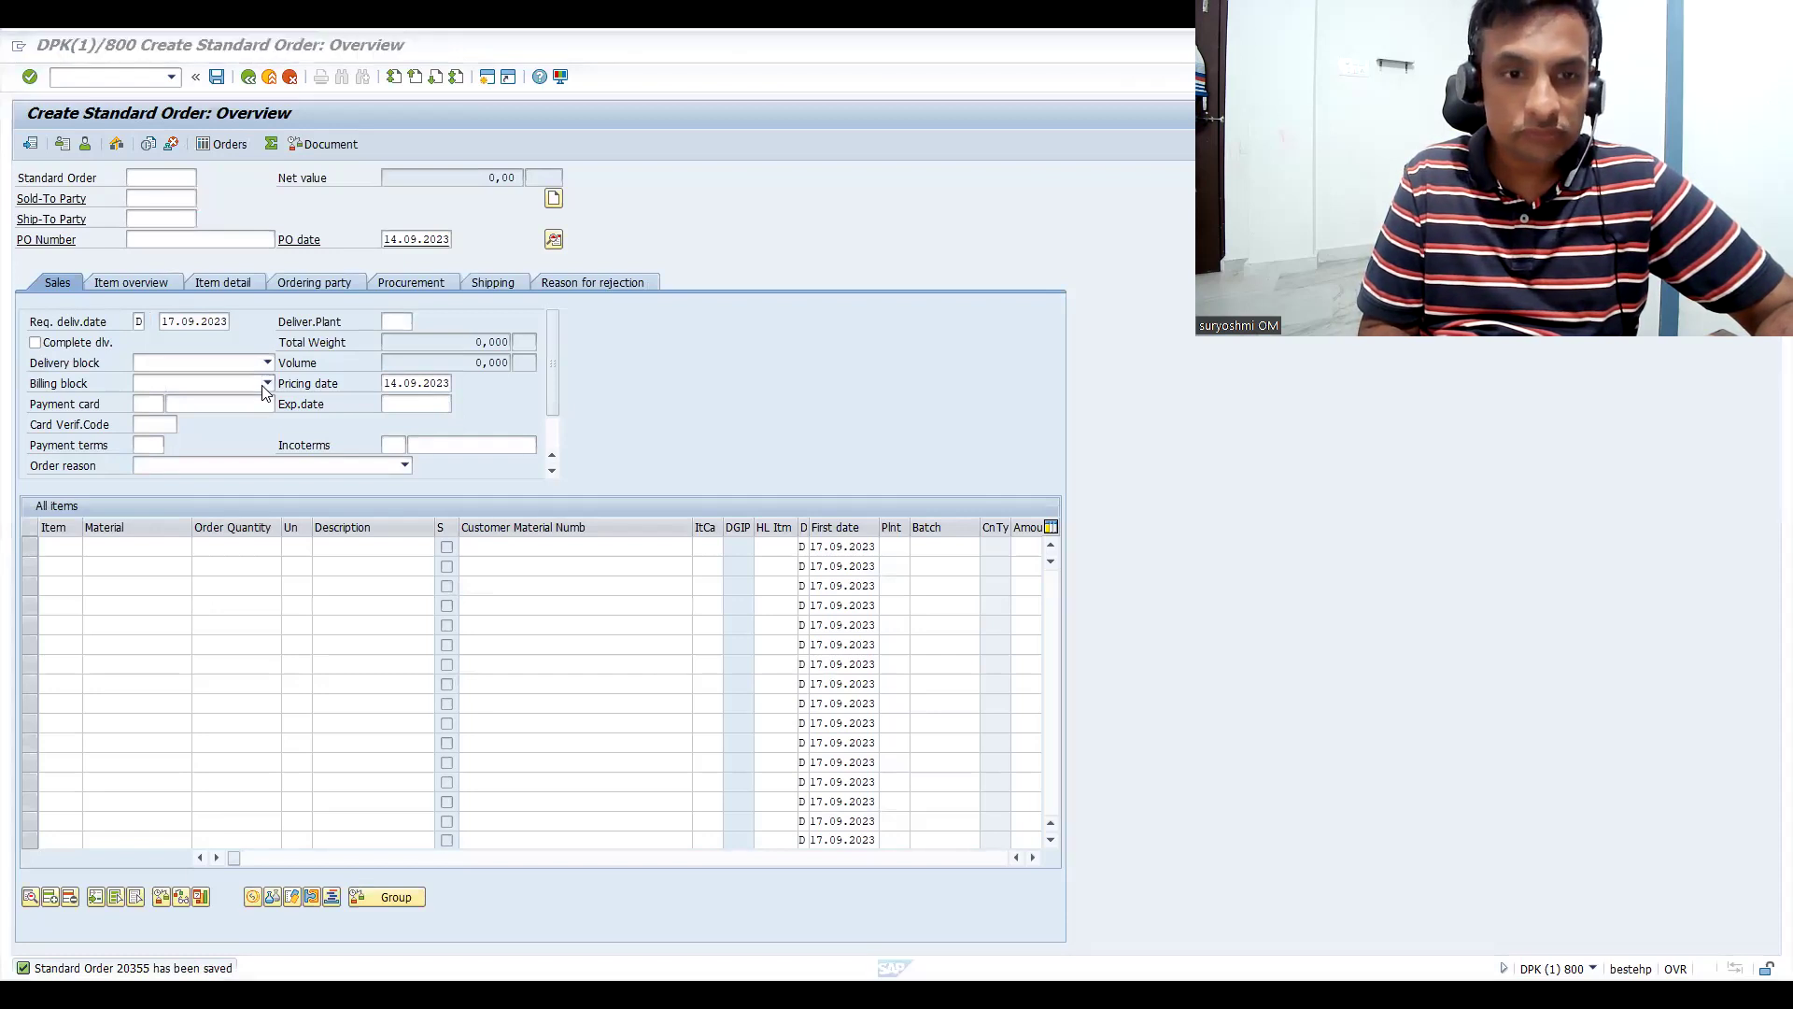
# - Return to the PowerPoint slideshow showing the TRUE ALWAYS configuration diagram
pyautogui.hotkey('alt', 'Tab')
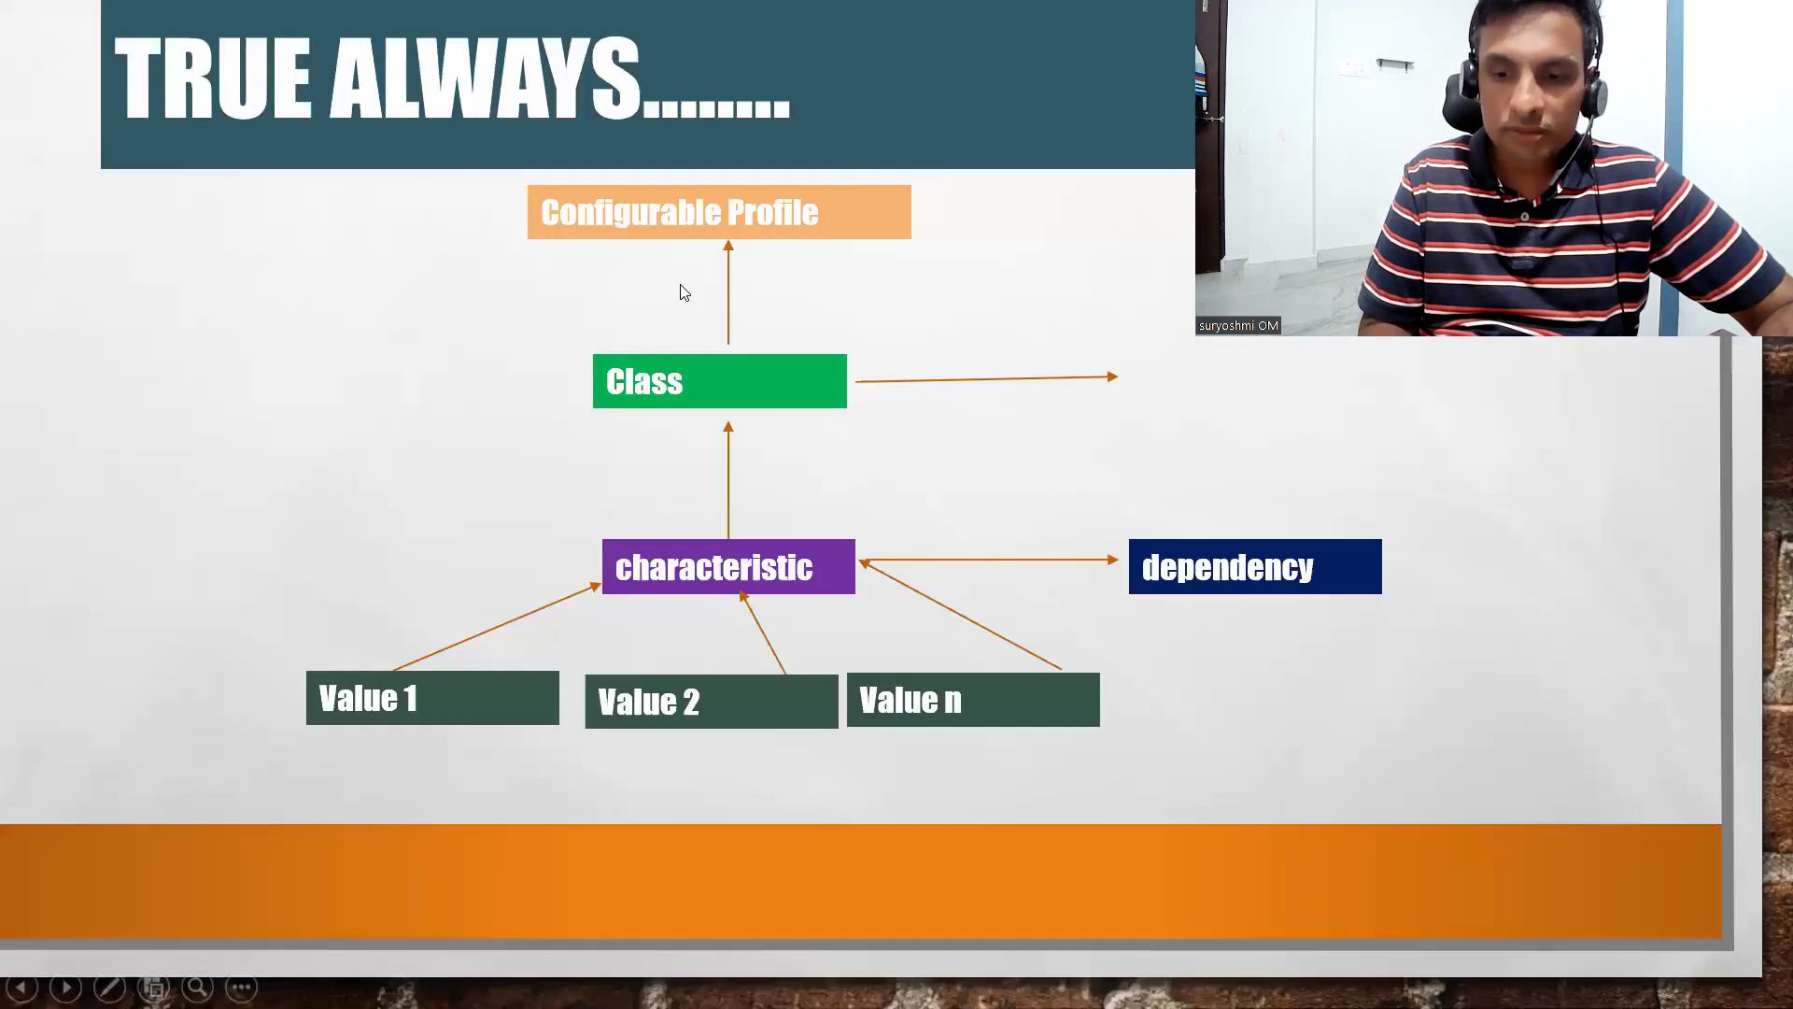